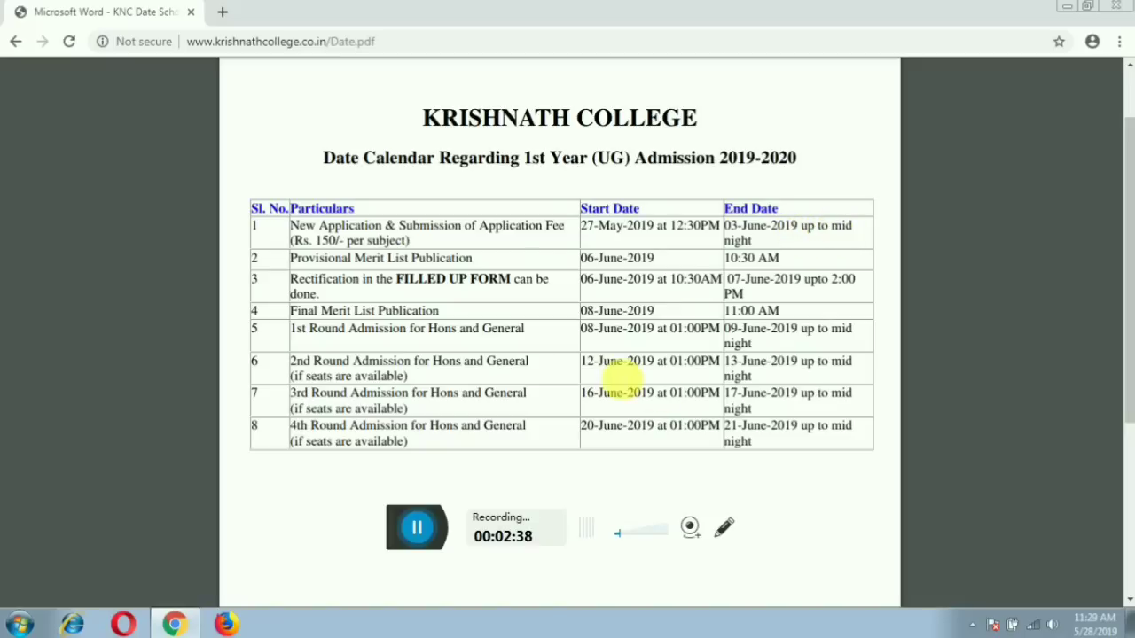
# Minimize Chrome with the admission calendar so the Windows desktop shows.
pyautogui.click(417, 526)
pyautogui.click(372, 529)
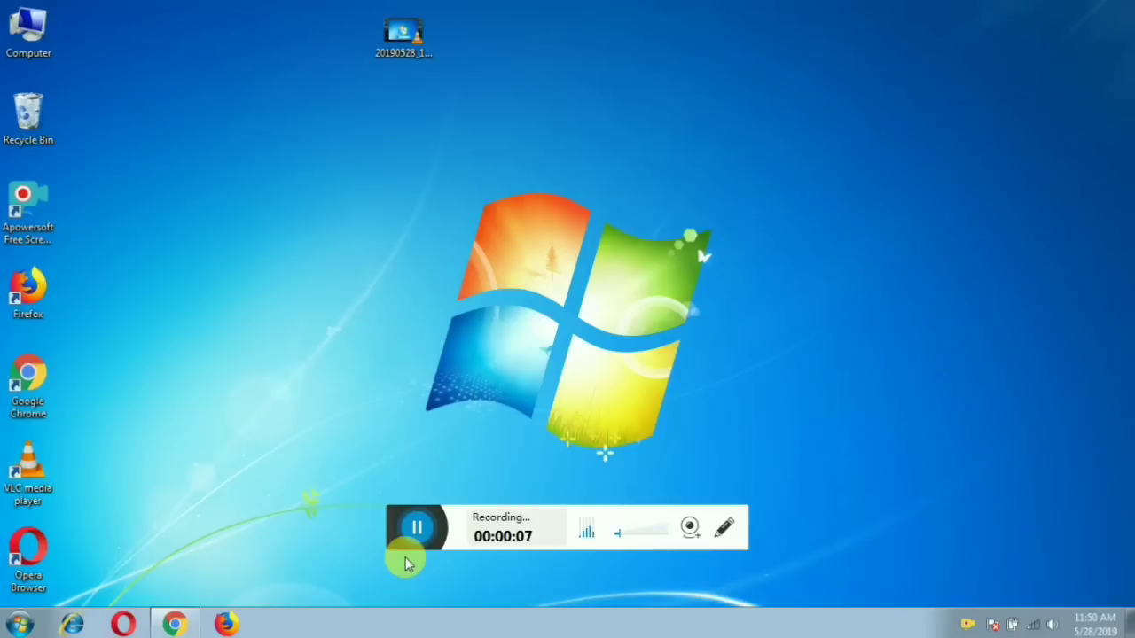
# Restore Chrome and open the KRISHNATH COLLEGE result from the k n college search.
pyautogui.click(175, 623)
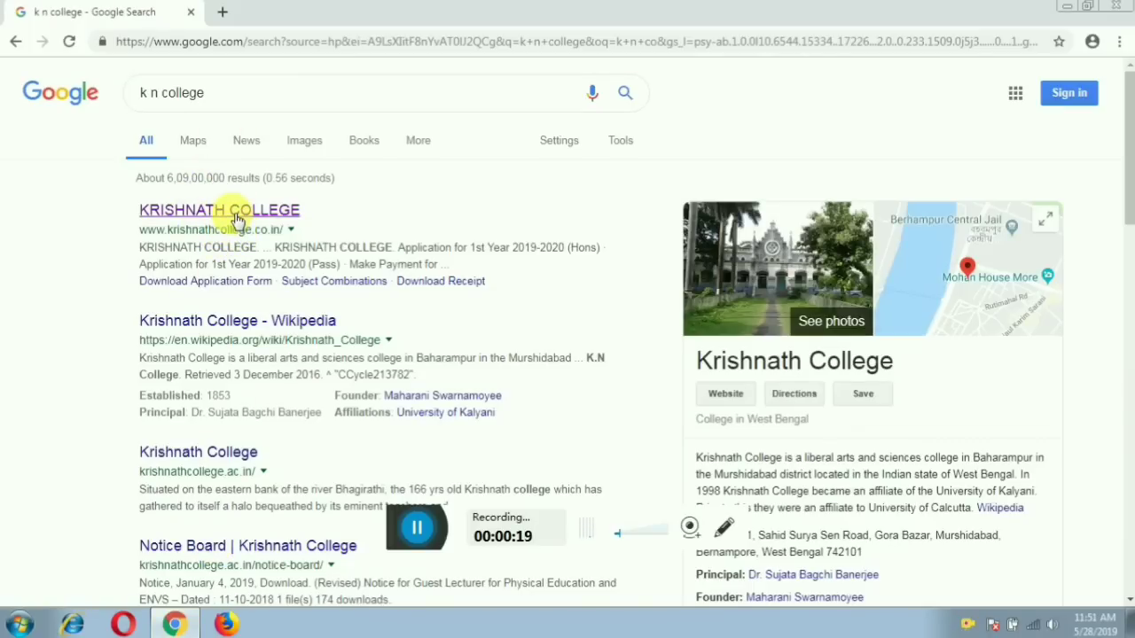
pyautogui.click(235, 215)
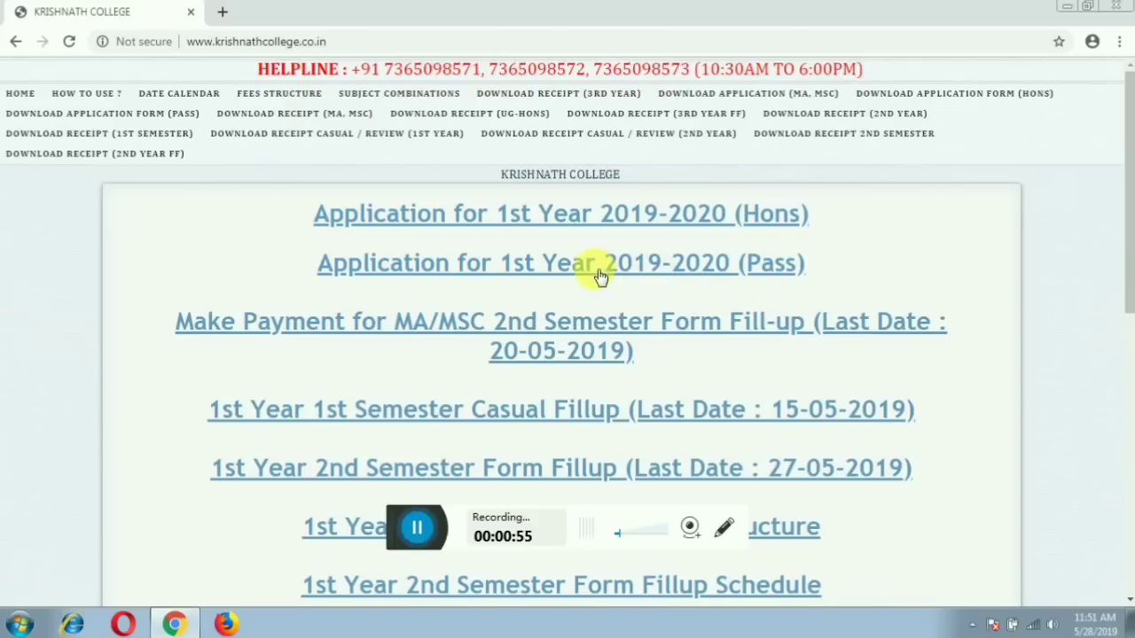
# Open 'Application for 1st Year 2019-2020 (Hons)' and look over the Apply Now / Login page.
pyautogui.click(637, 224)
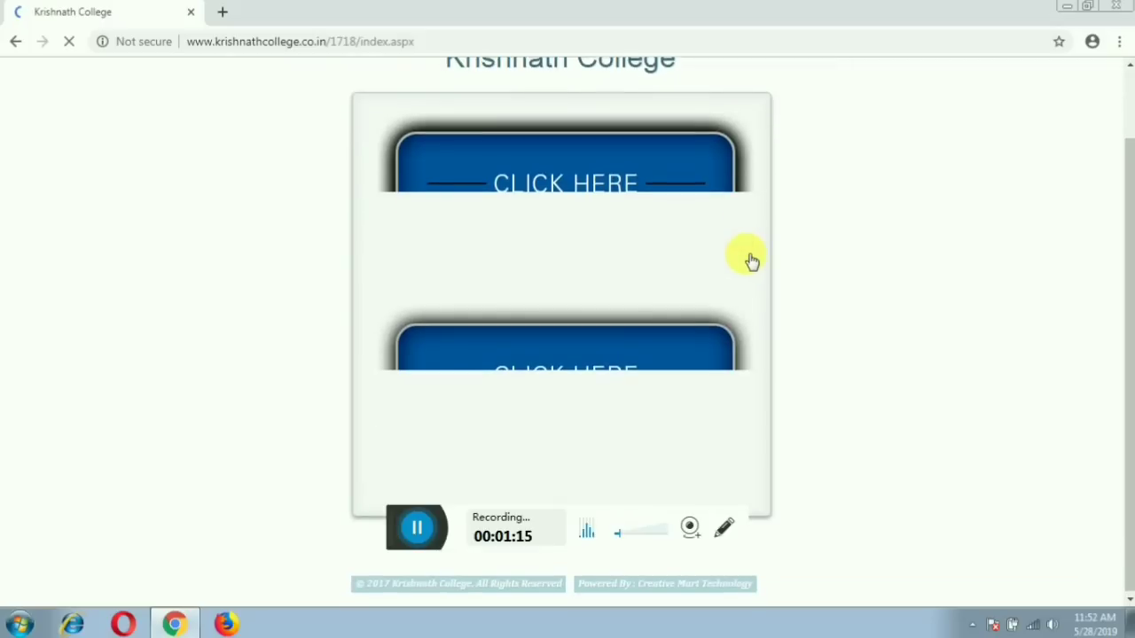
pyautogui.scroll(1, 751, 260)
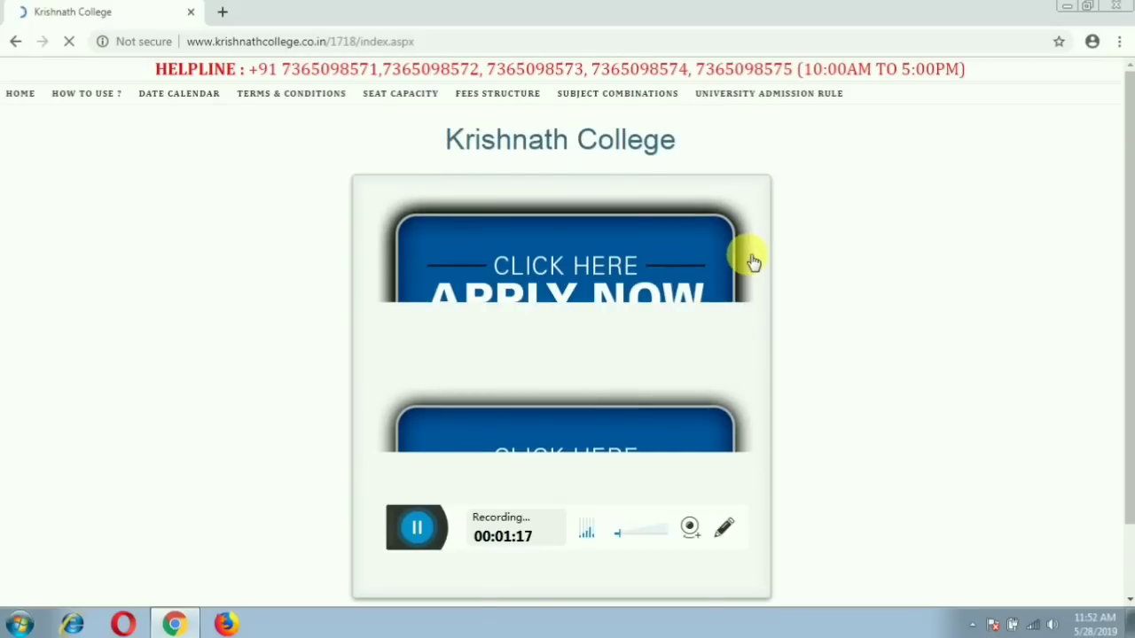
pyautogui.scroll(-1, 755, 283)
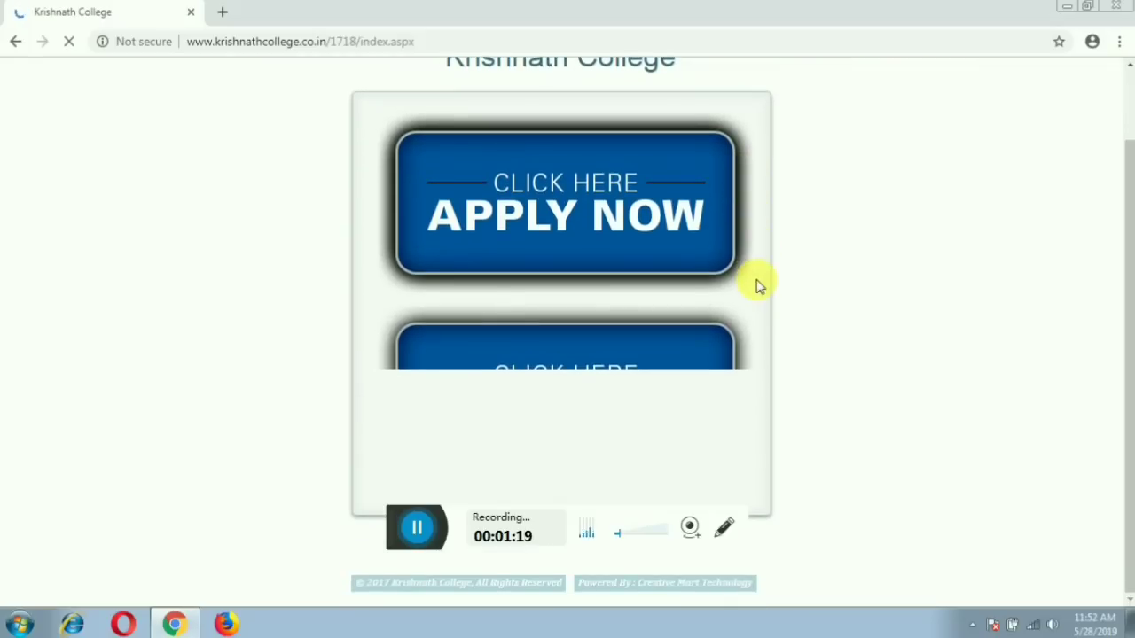
pyautogui.scroll(1, 759, 285)
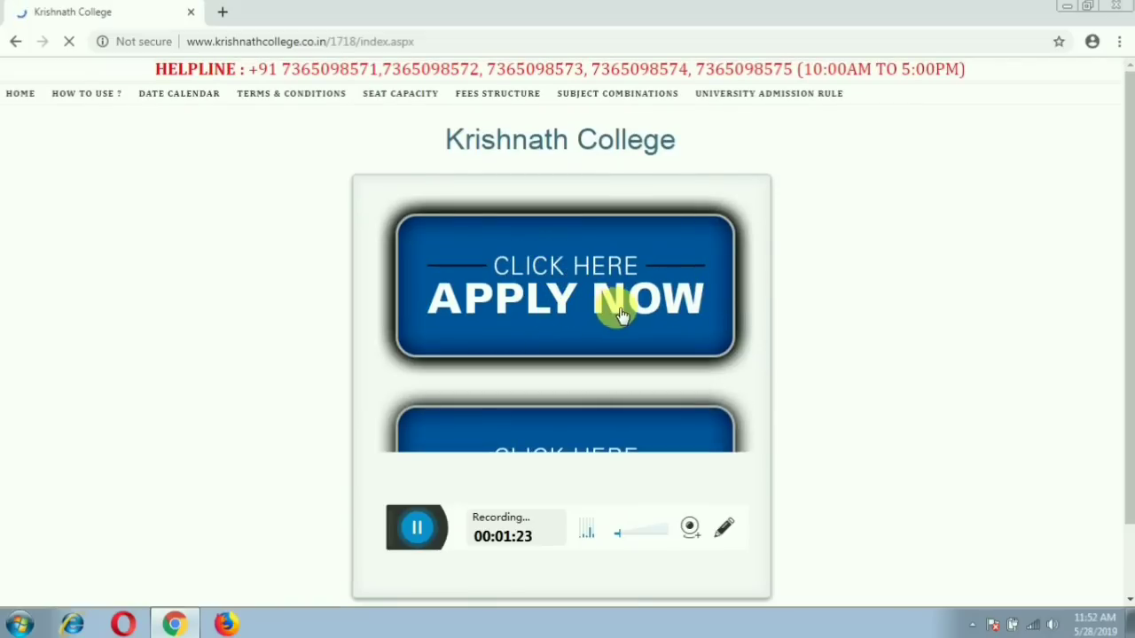
pyautogui.scroll(-1, 642, 319)
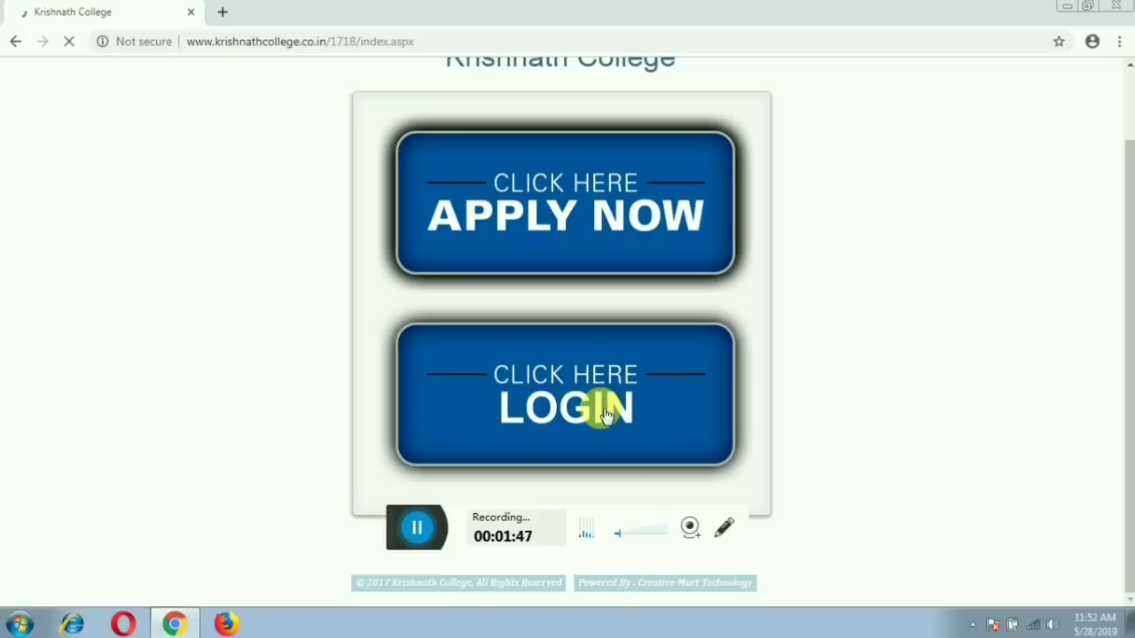
# Start a new application with APPLY NOW and enter the applicant's name.
pyautogui.click(538, 206)
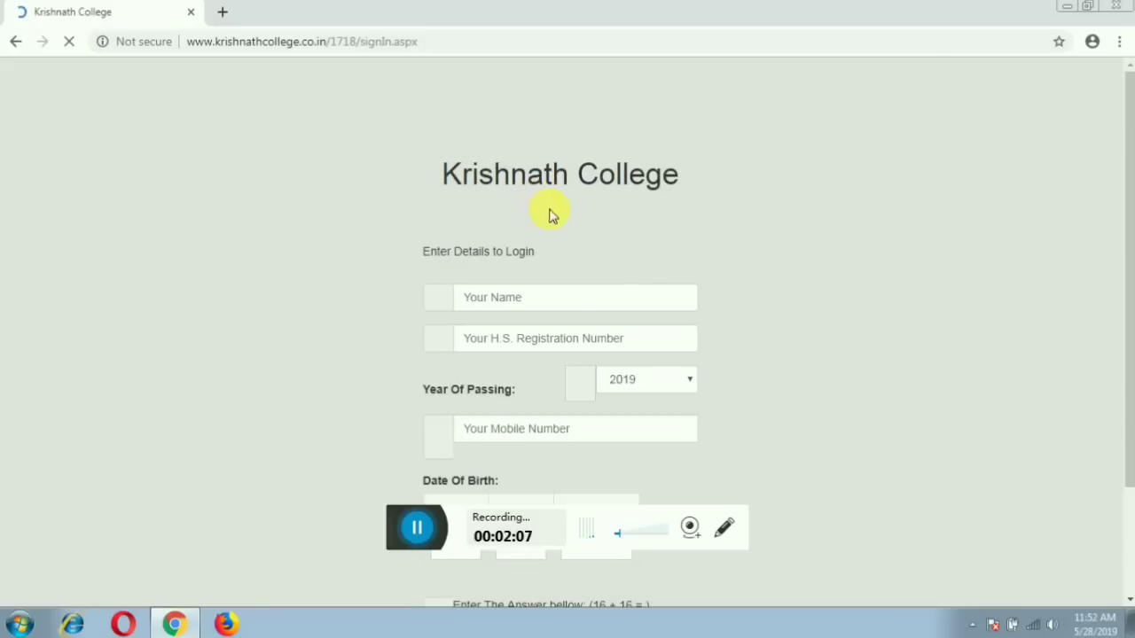
pyautogui.scroll(-1, 722, 271)
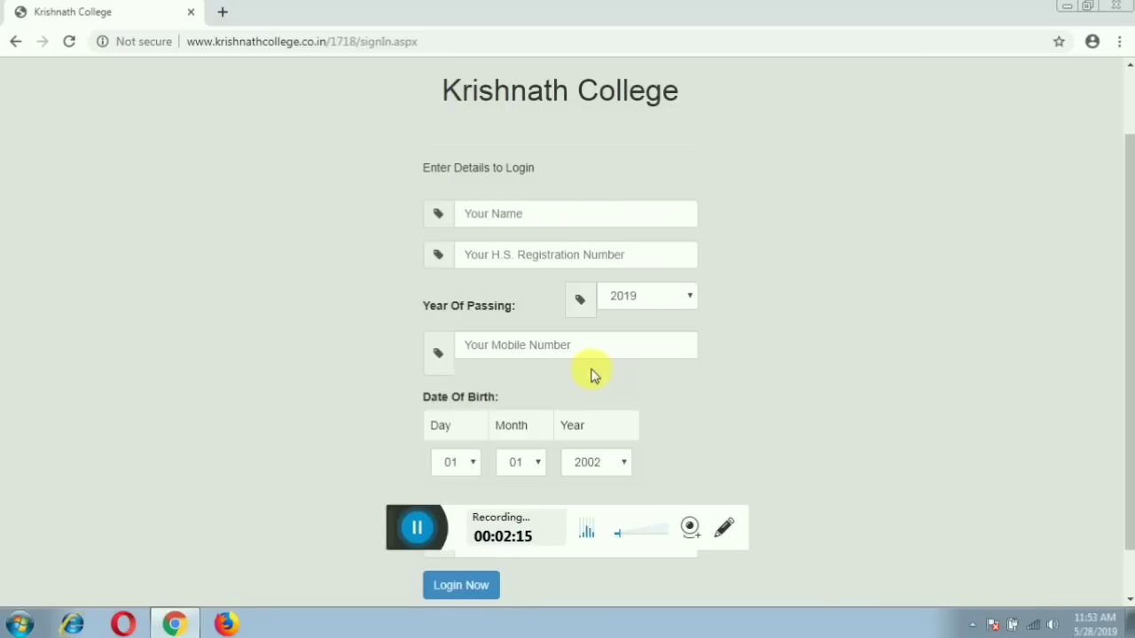
pyautogui.click(531, 213)
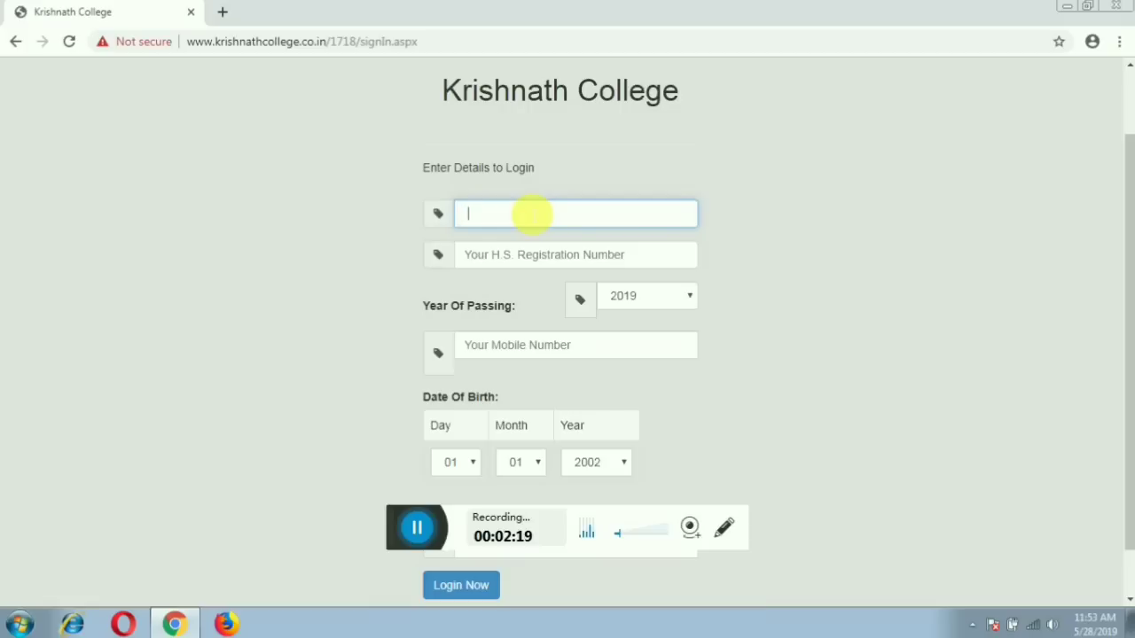
pyautogui.press('BackSpace')
pyautogui.write('a')
pyautogui.press('BackSpace')
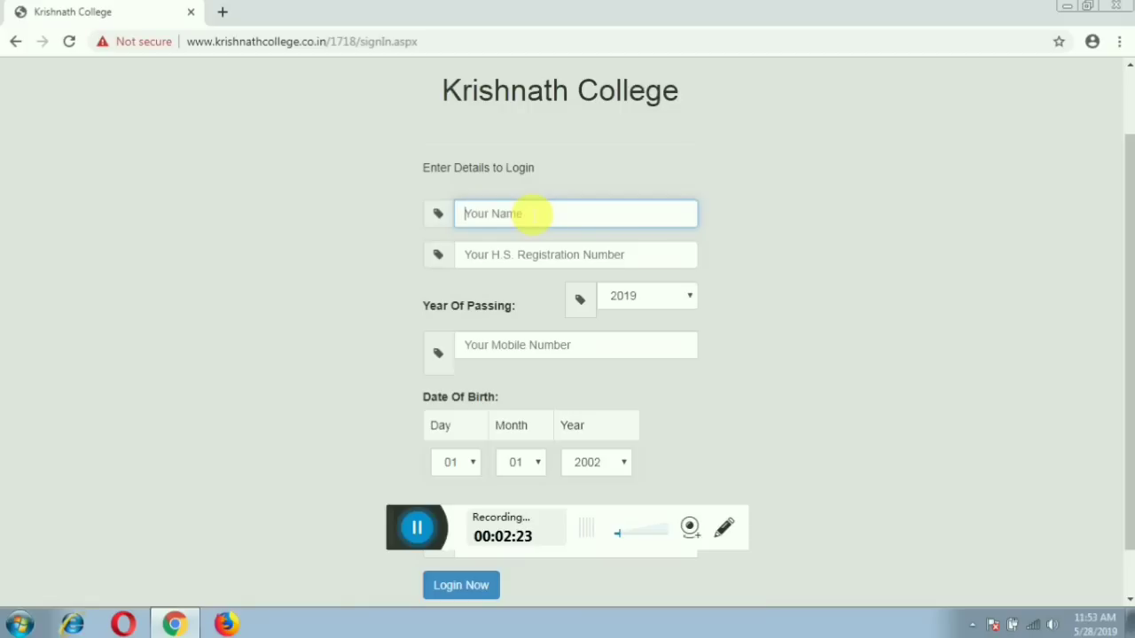
pyautogui.write('ABC SS')
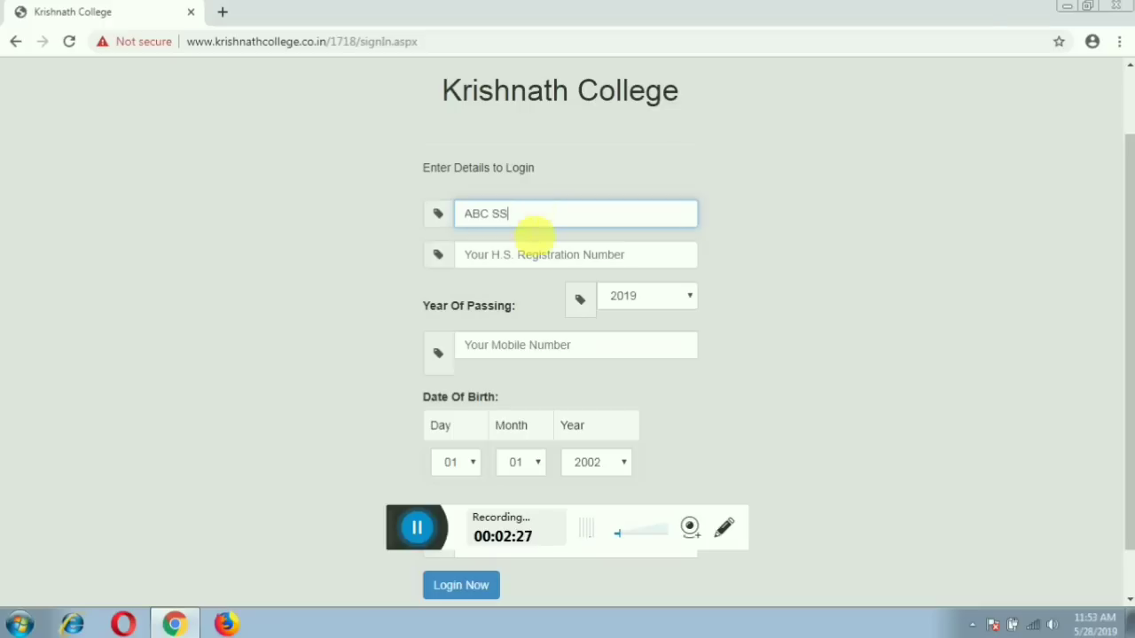
# Enter the applicant's H.S. registration number and mobile number.
pyautogui.click(547, 262)
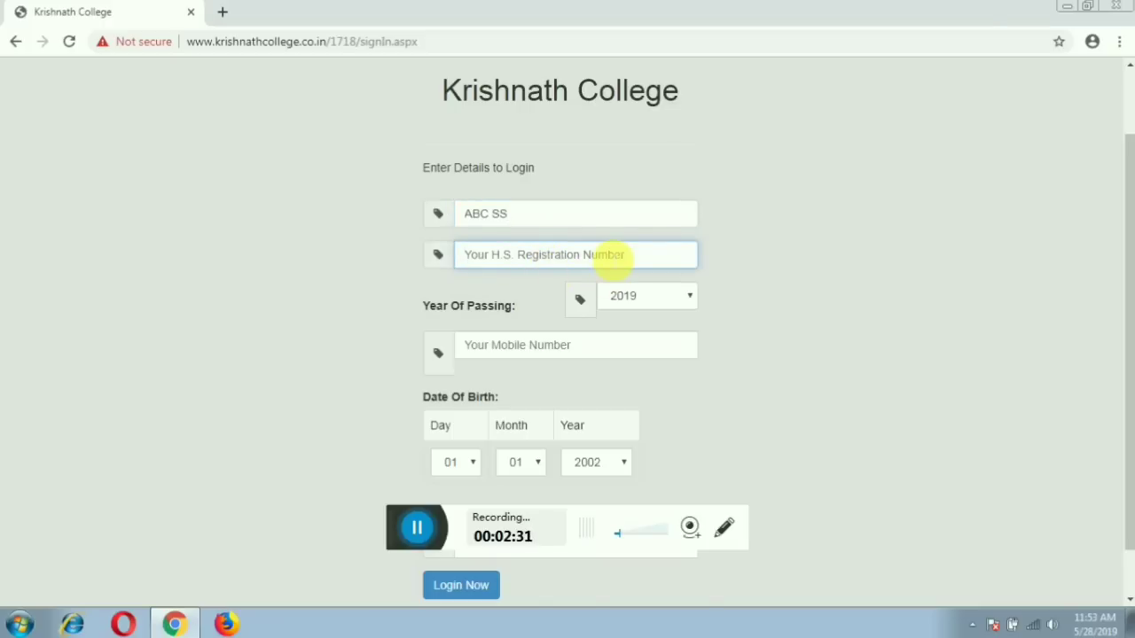
pyautogui.write('214')
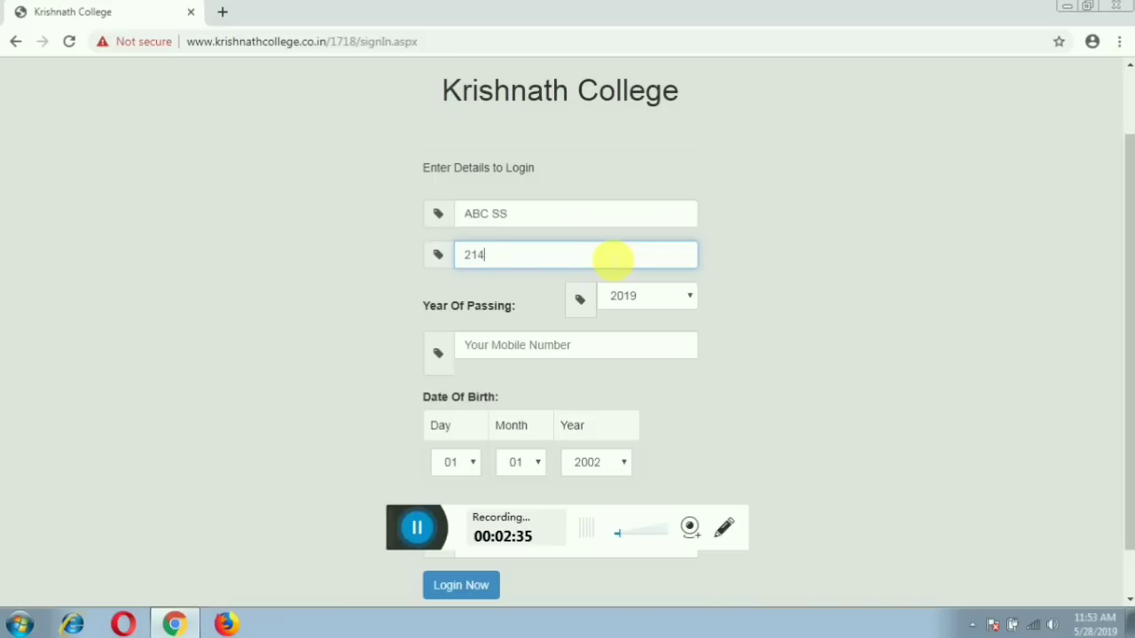
pyautogui.write('456899')
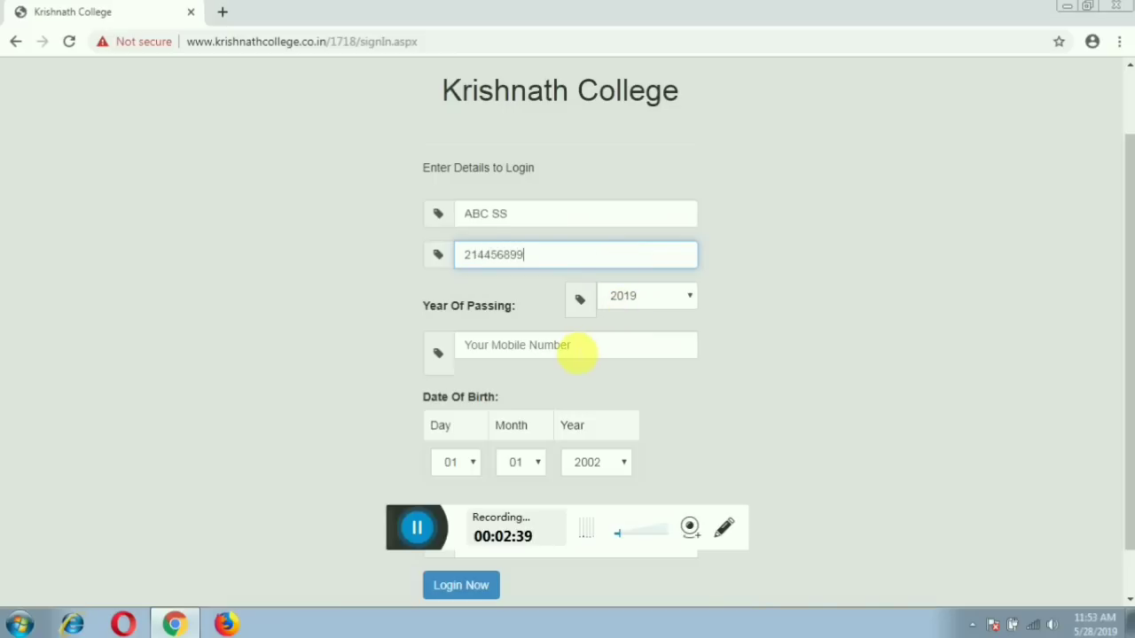
pyautogui.click(577, 355)
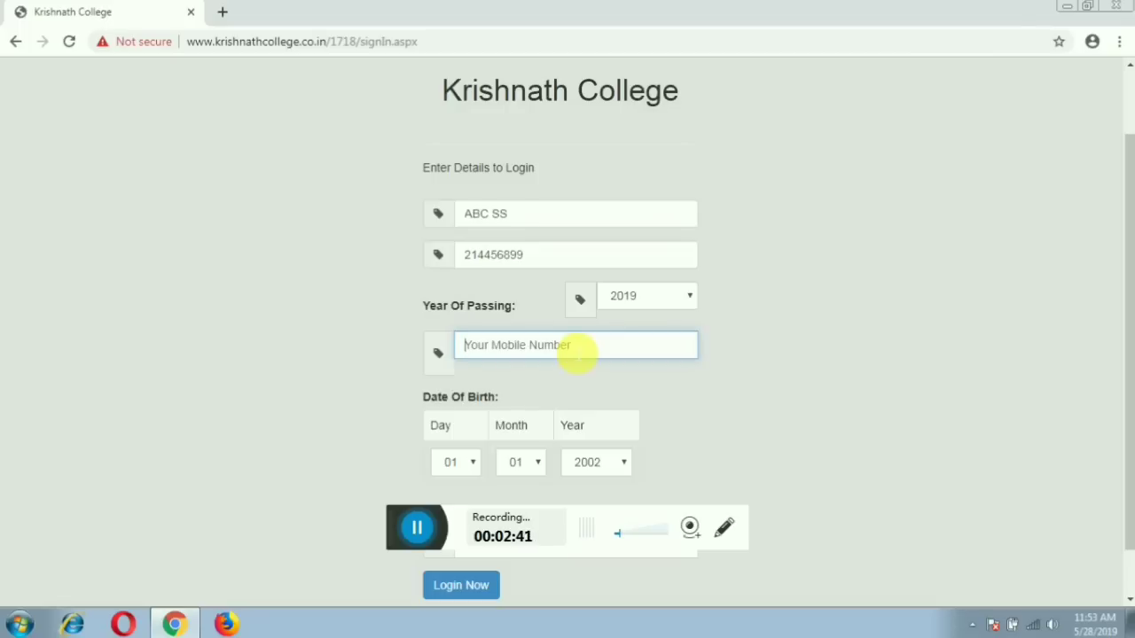
pyautogui.write('8')
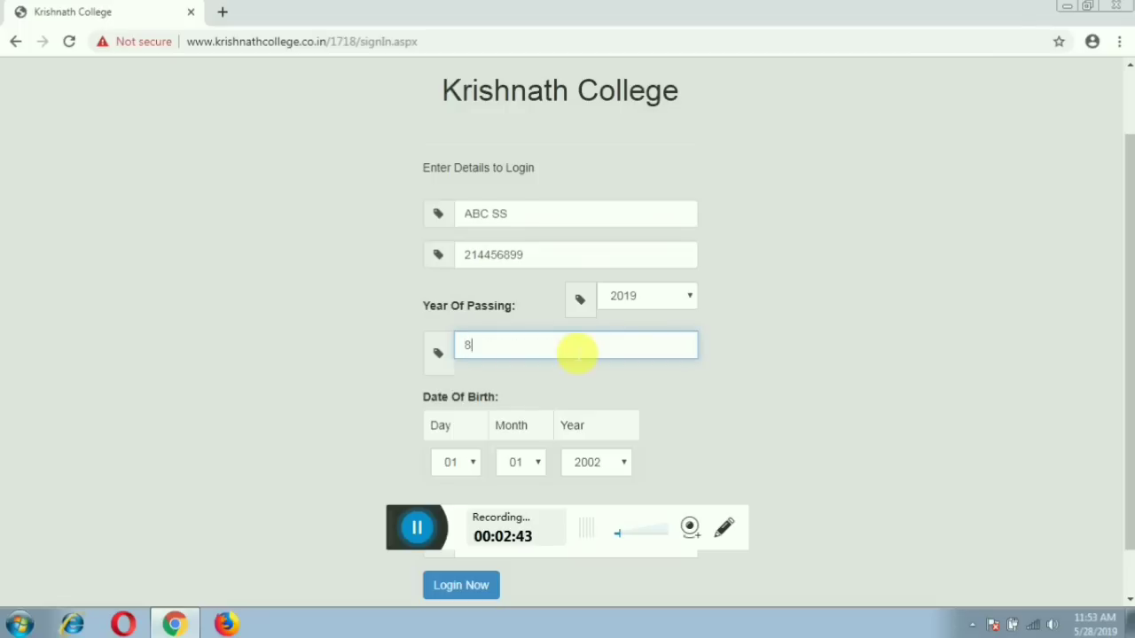
pyautogui.write('00001546')
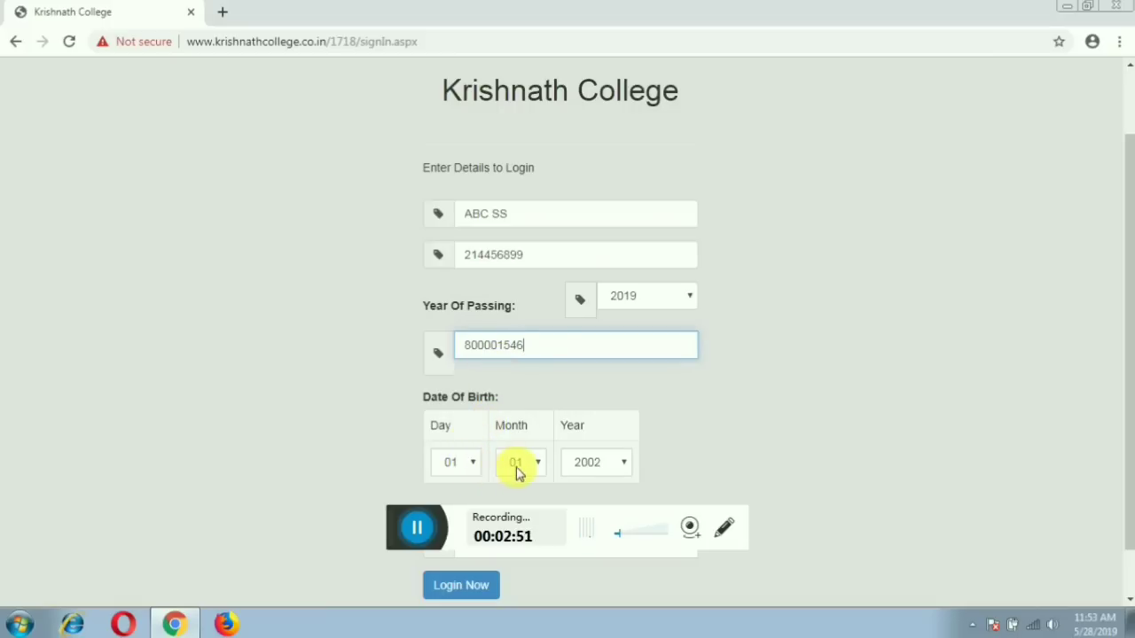
pyautogui.scroll(-1, 641, 463)
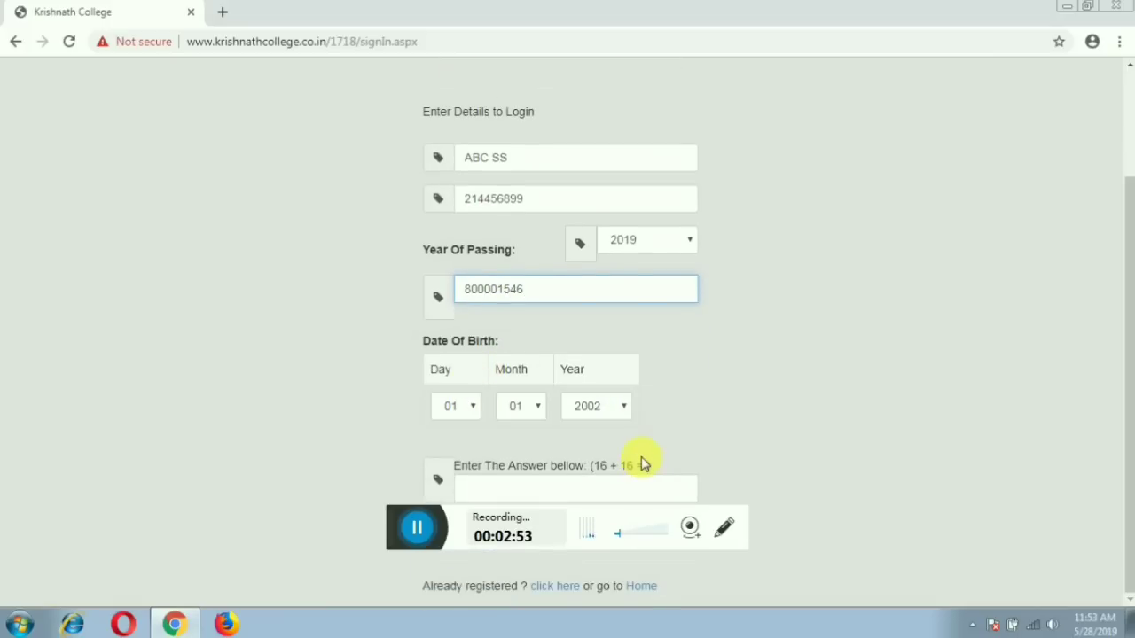
# Replace the invalid mobile number with a corrected one, then go to the 16 + 16 answer box.
pyautogui.click(572, 490)
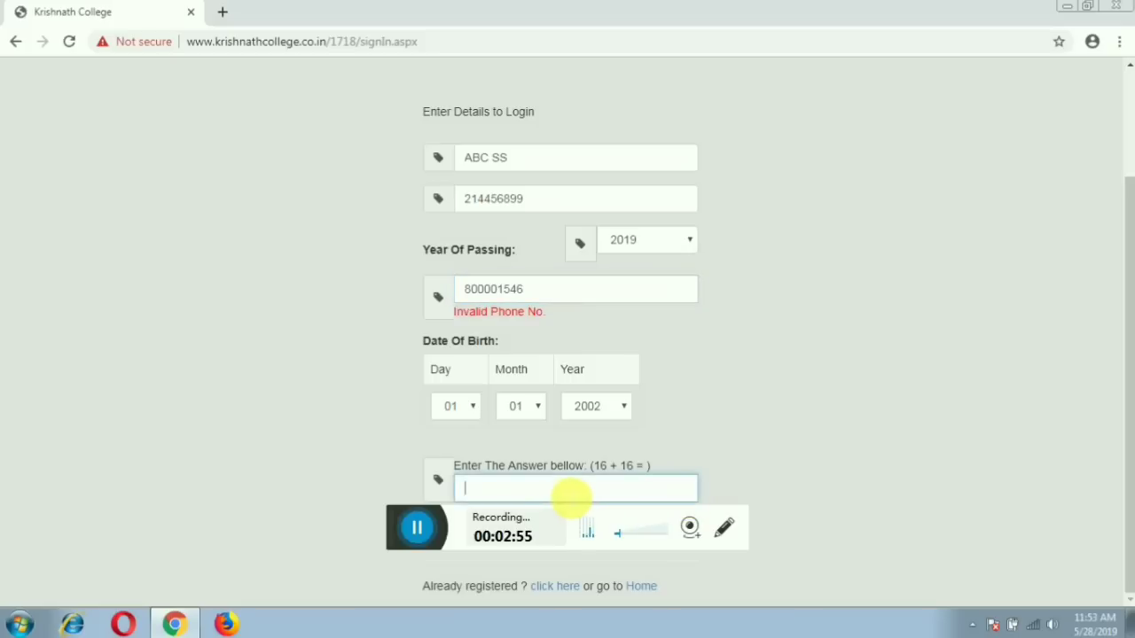
pyautogui.click(566, 296)
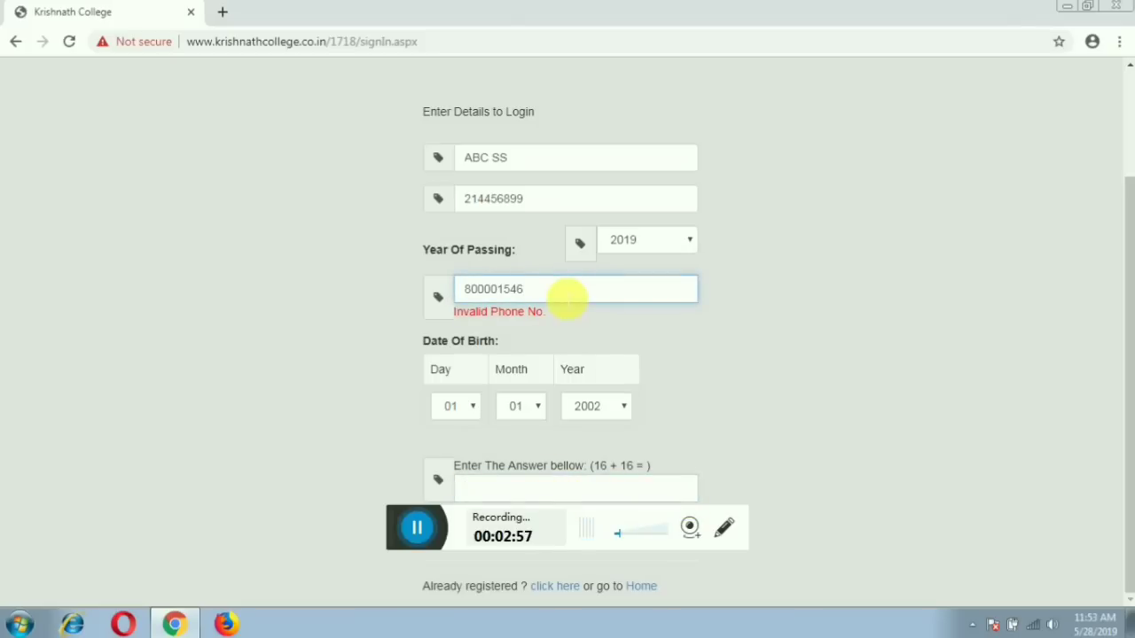
pyautogui.write('5')
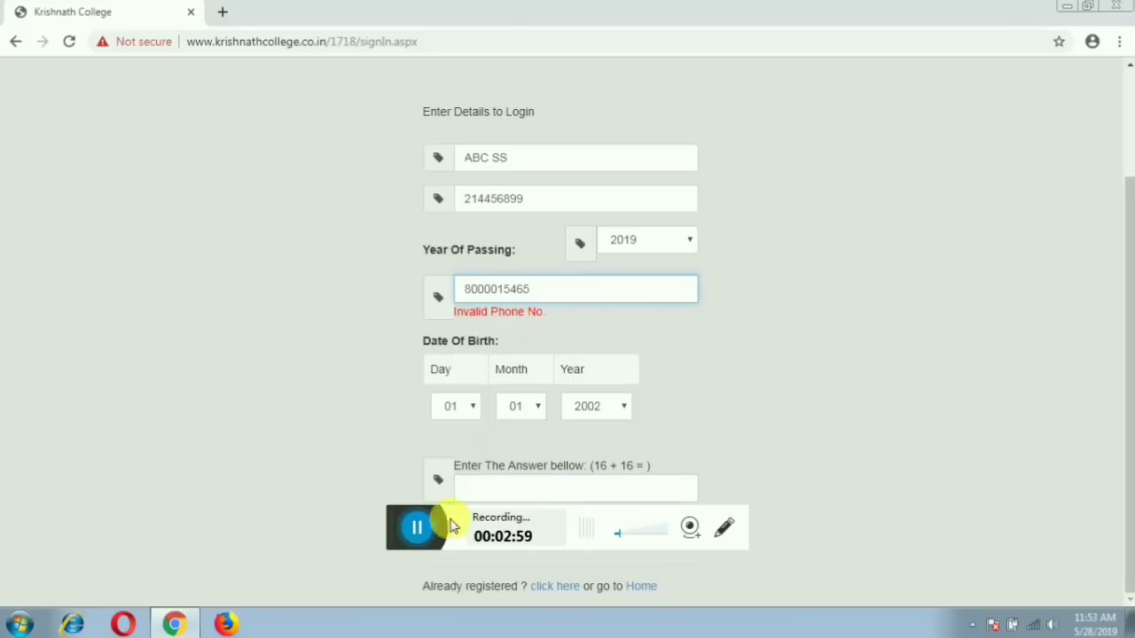
pyautogui.click(453, 527)
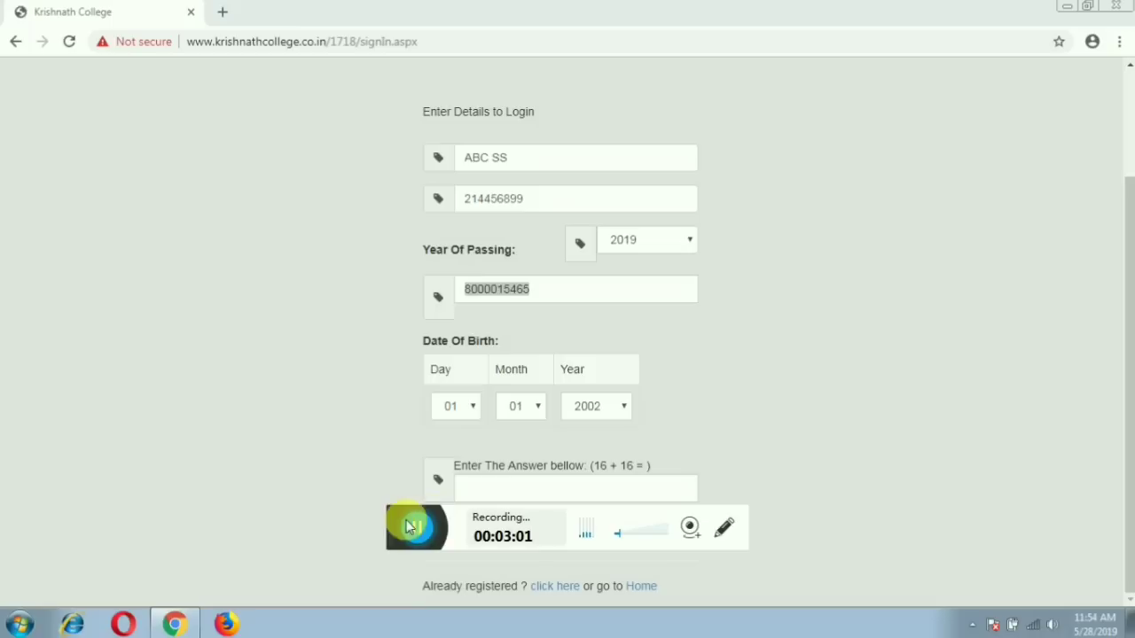
pyautogui.moveTo(406, 526); pyautogui.dragTo(619, 555)
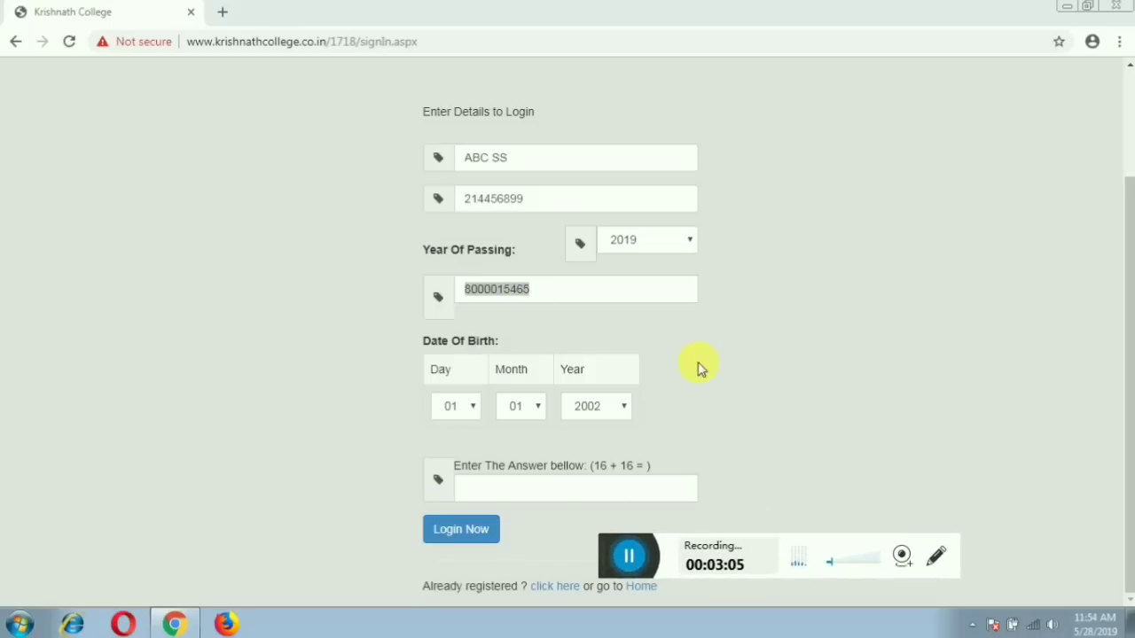
pyautogui.moveTo(568, 296); pyautogui.dragTo(489, 305)
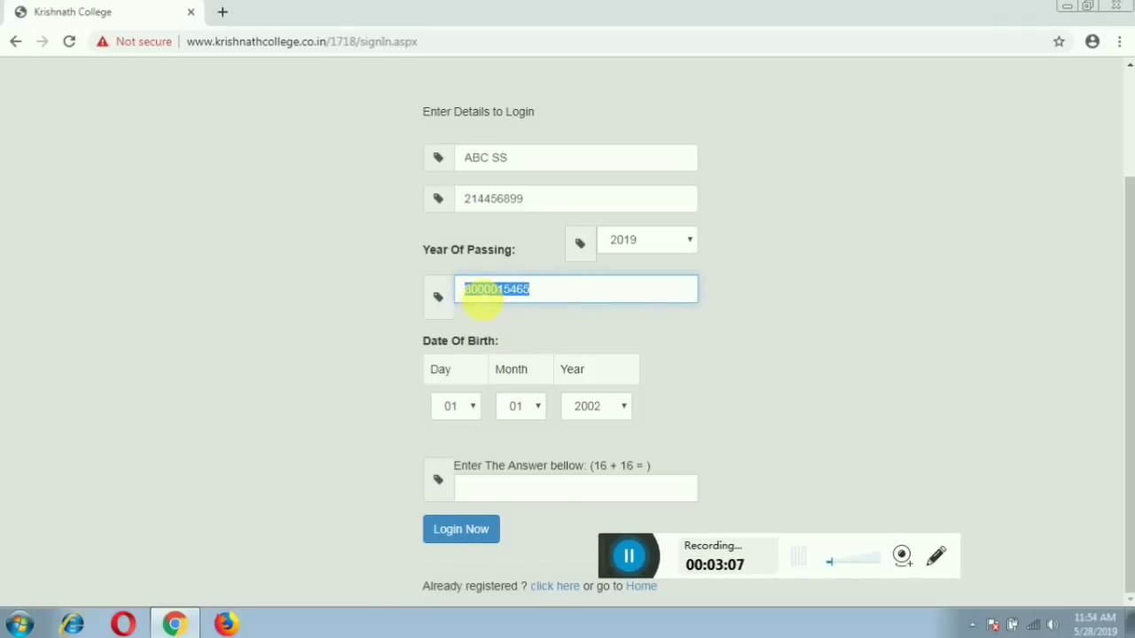
pyautogui.press('BackSpace')
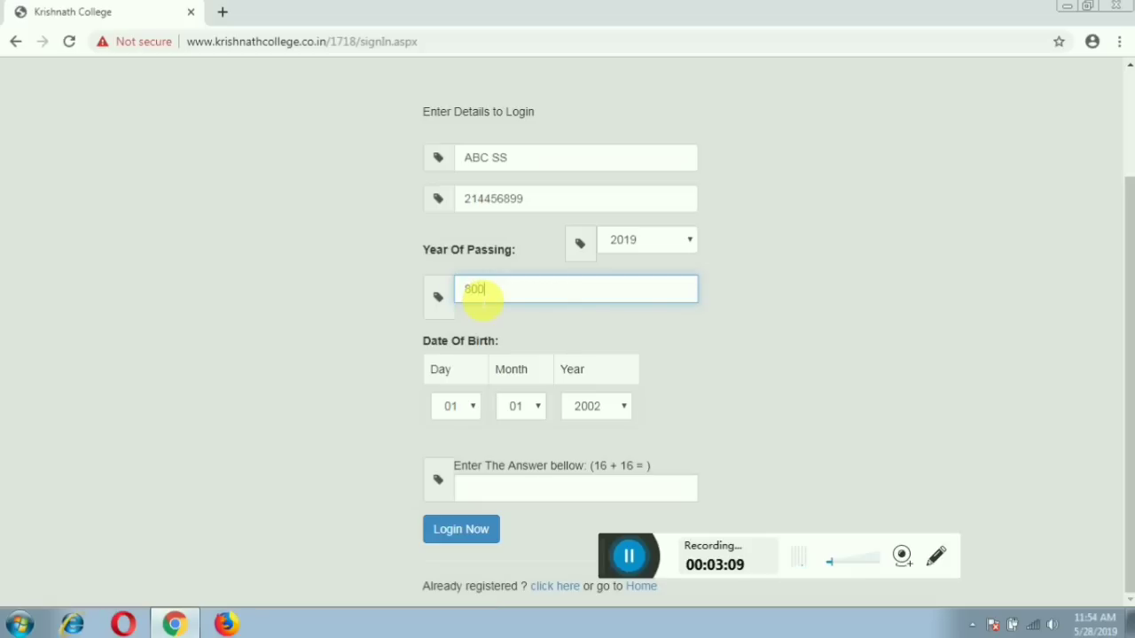
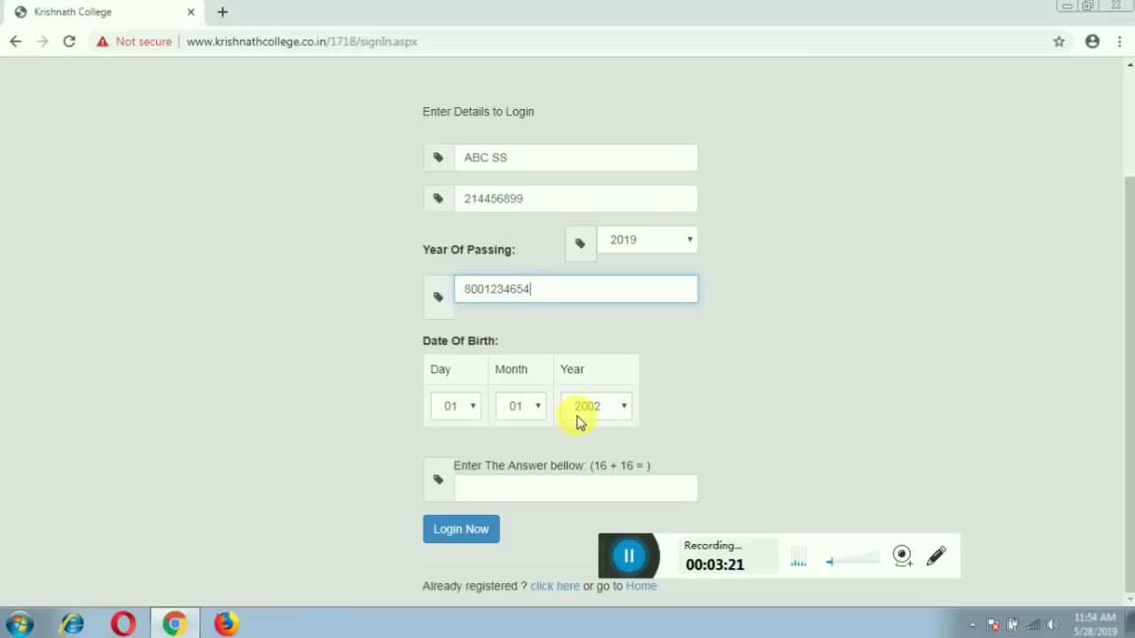
pyautogui.click(524, 495)
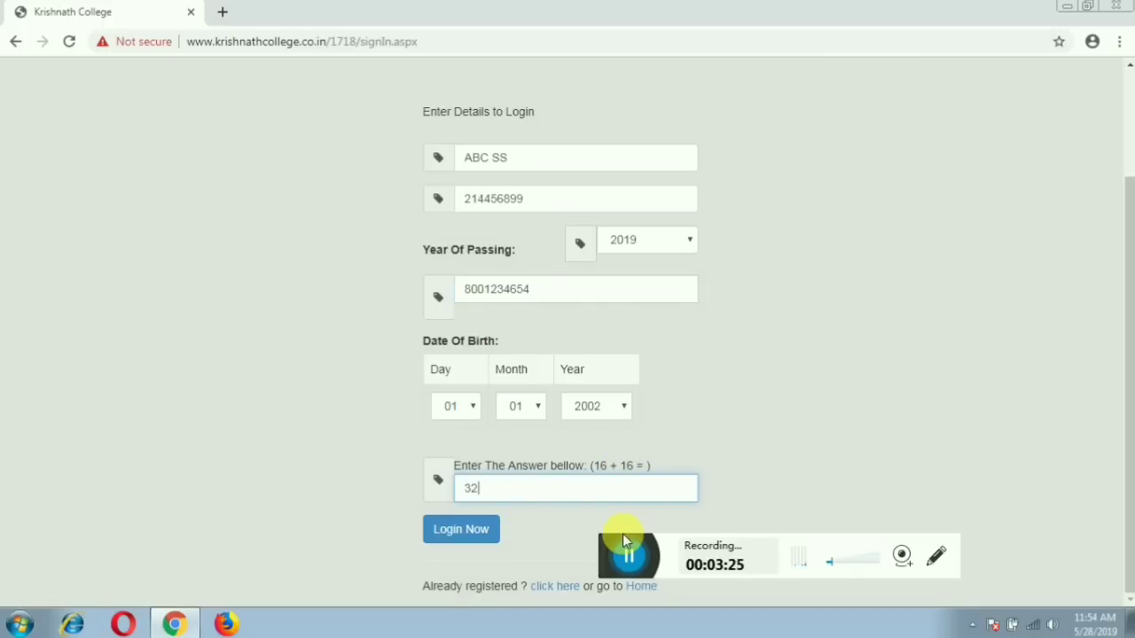
# Log in and open FILL UP YOUR FORM to reach the registration form.
pyautogui.click(474, 539)
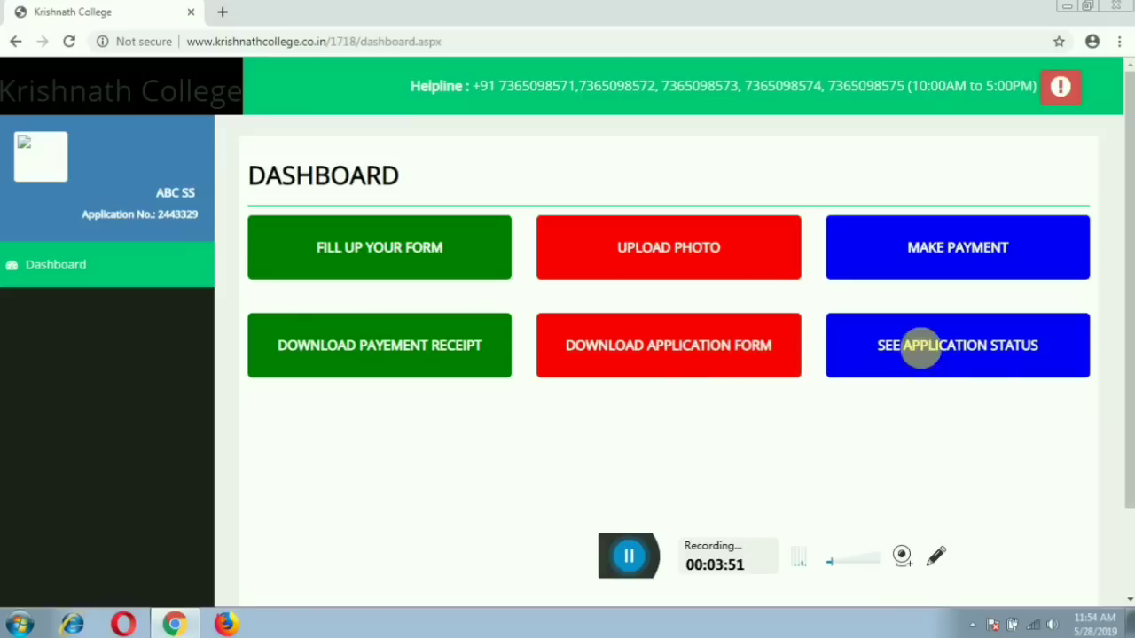
pyautogui.click(346, 253)
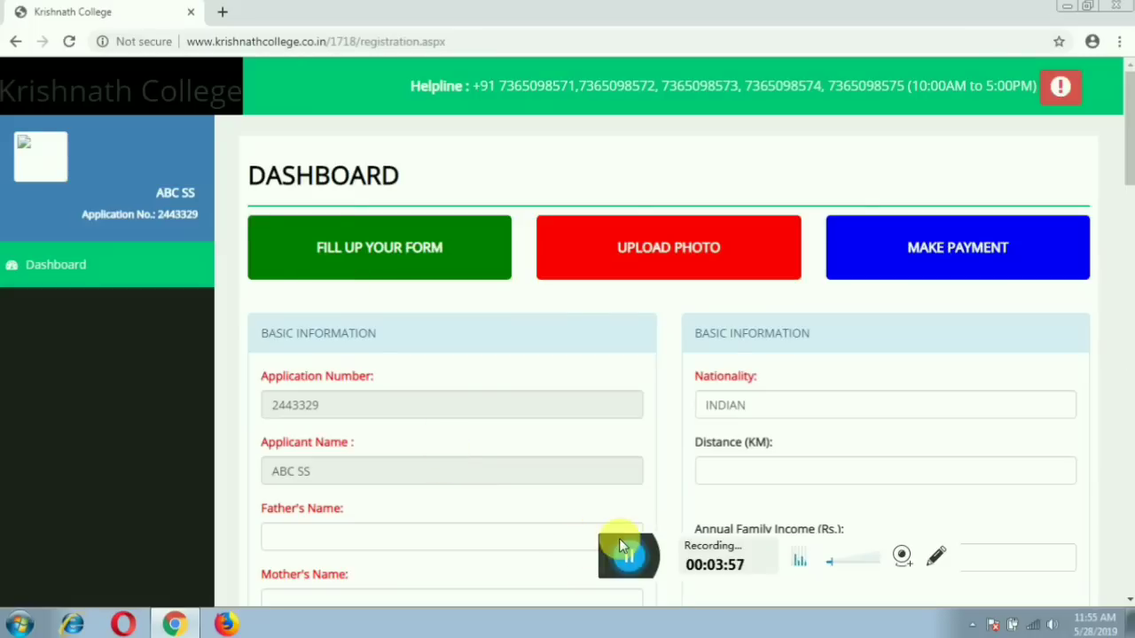
# Enter the father's name and the mother's name.
pyautogui.click(620, 538)
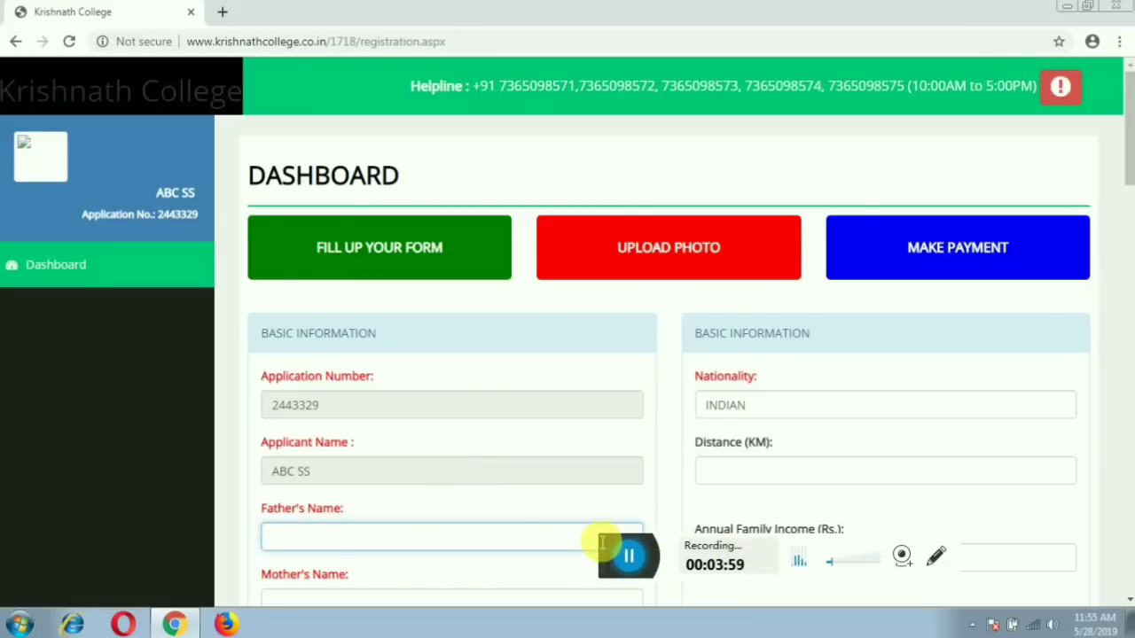
pyautogui.moveTo(605, 544); pyautogui.dragTo(791, 584)
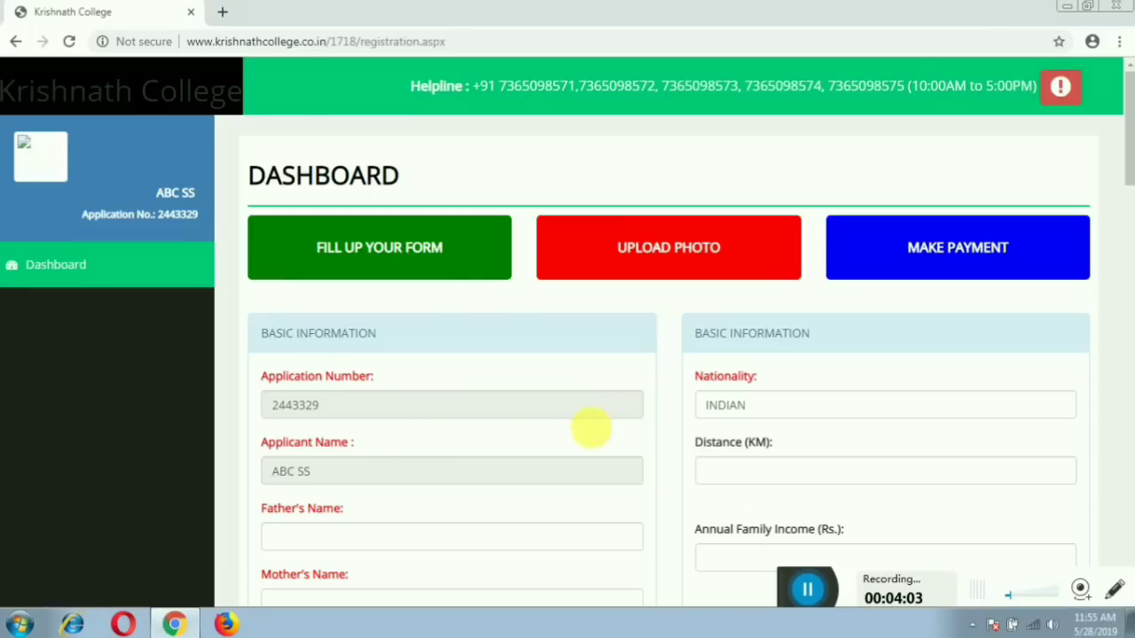
pyautogui.scroll(-2, 585, 435)
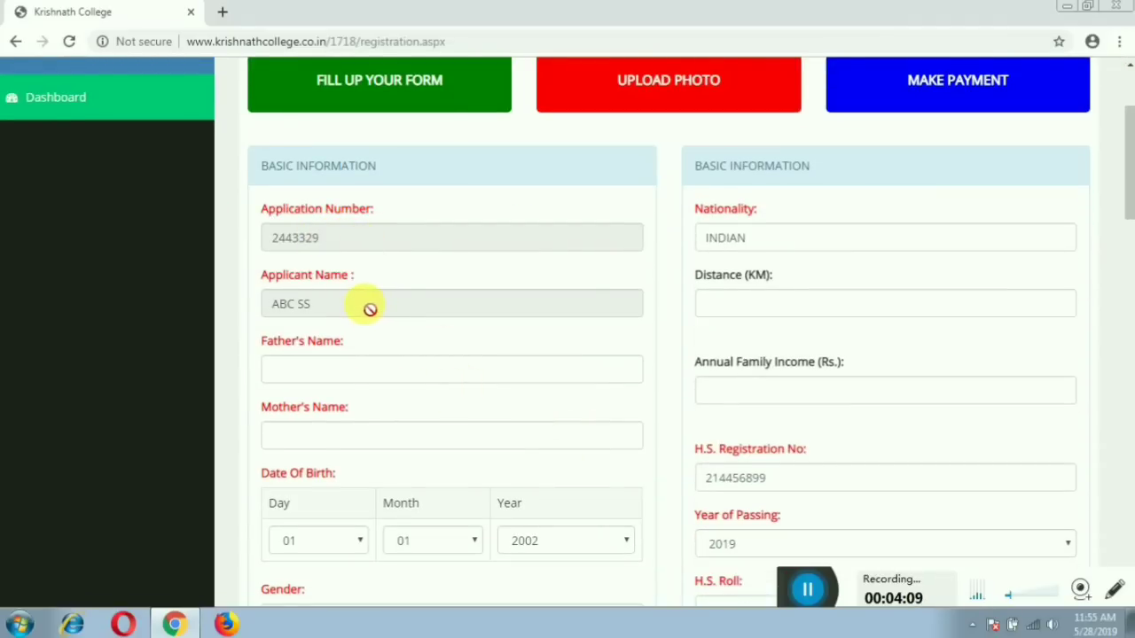
pyautogui.click(372, 369)
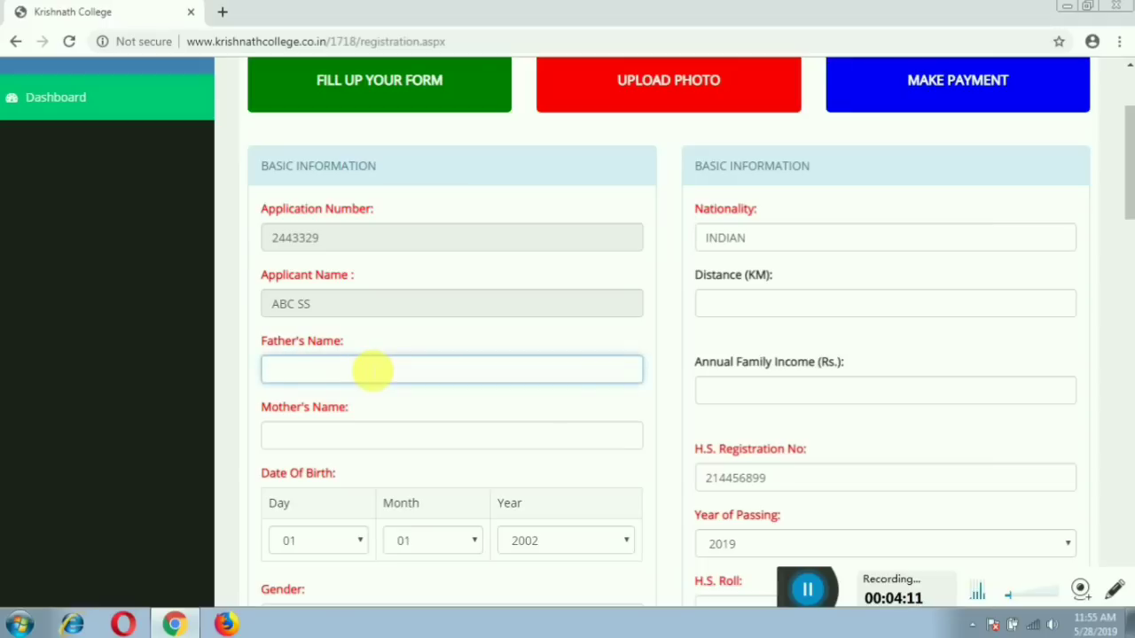
pyautogui.write('A')
pyautogui.write('YZ')
pyautogui.click(364, 439)
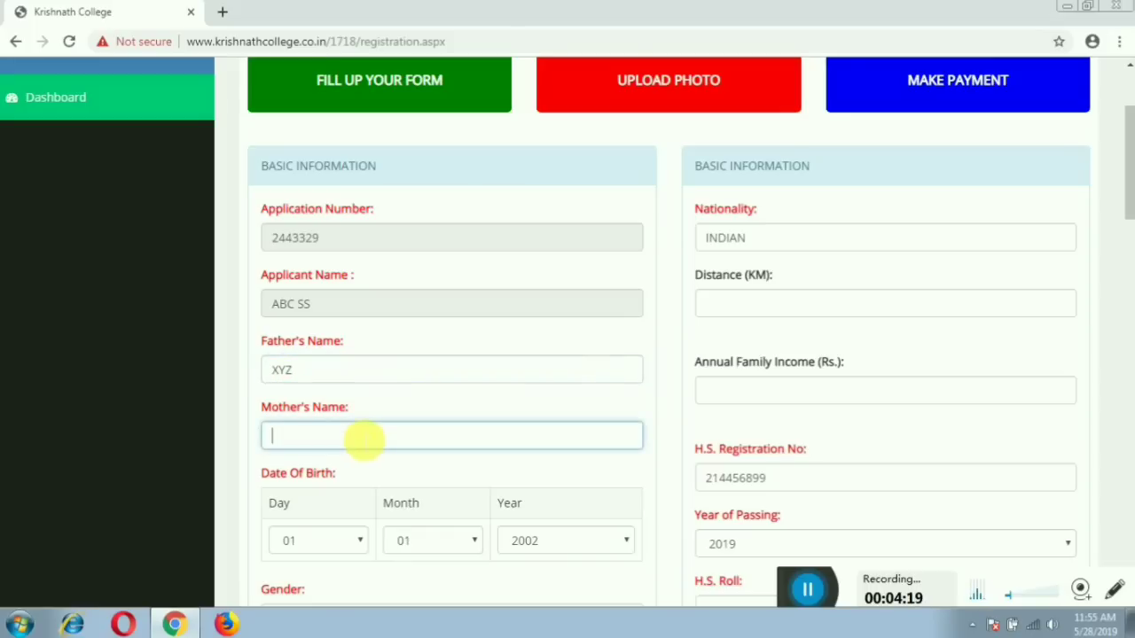
pyautogui.write('VEV')
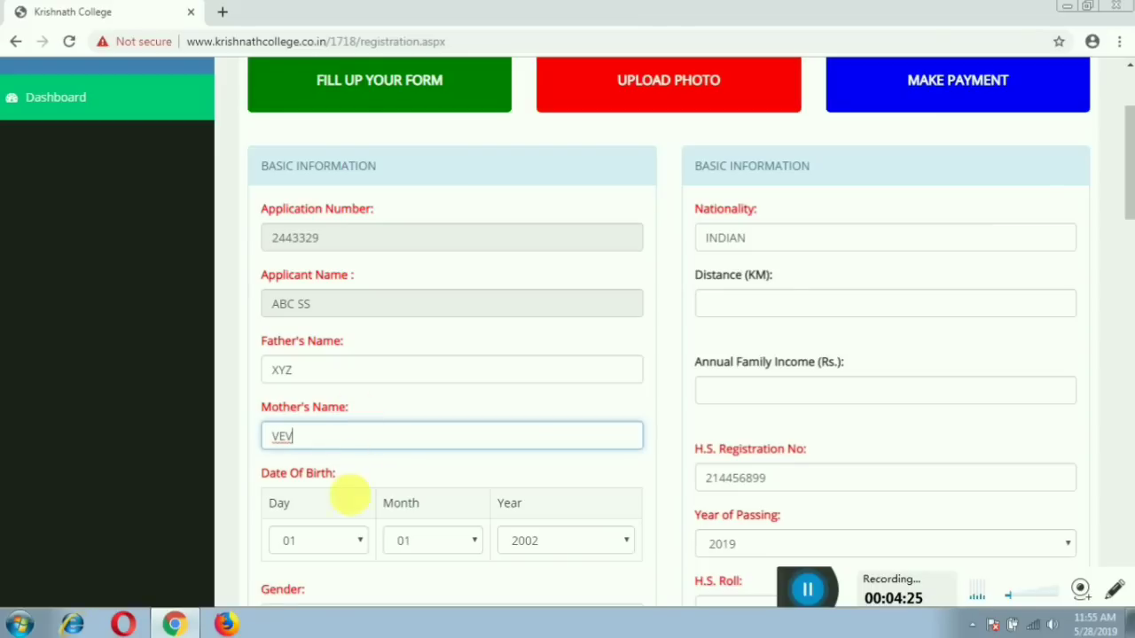
# Keep Gender as MALE and Cast as GENERAL.
pyautogui.scroll(-2, 353, 496)
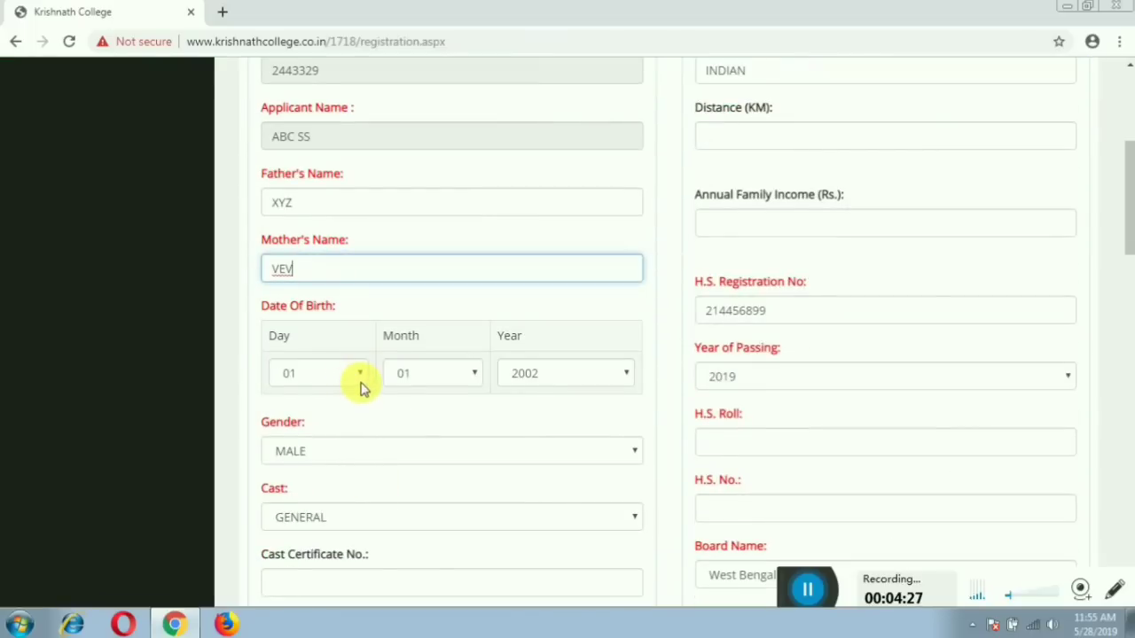
pyautogui.scroll(-1, 365, 434)
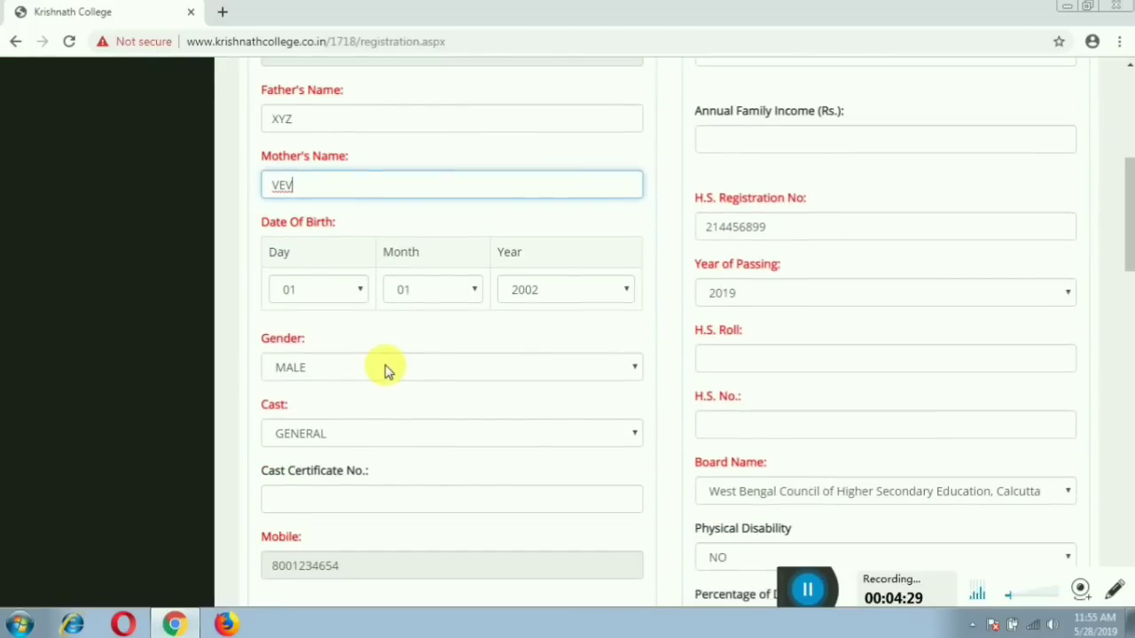
pyautogui.click(385, 367)
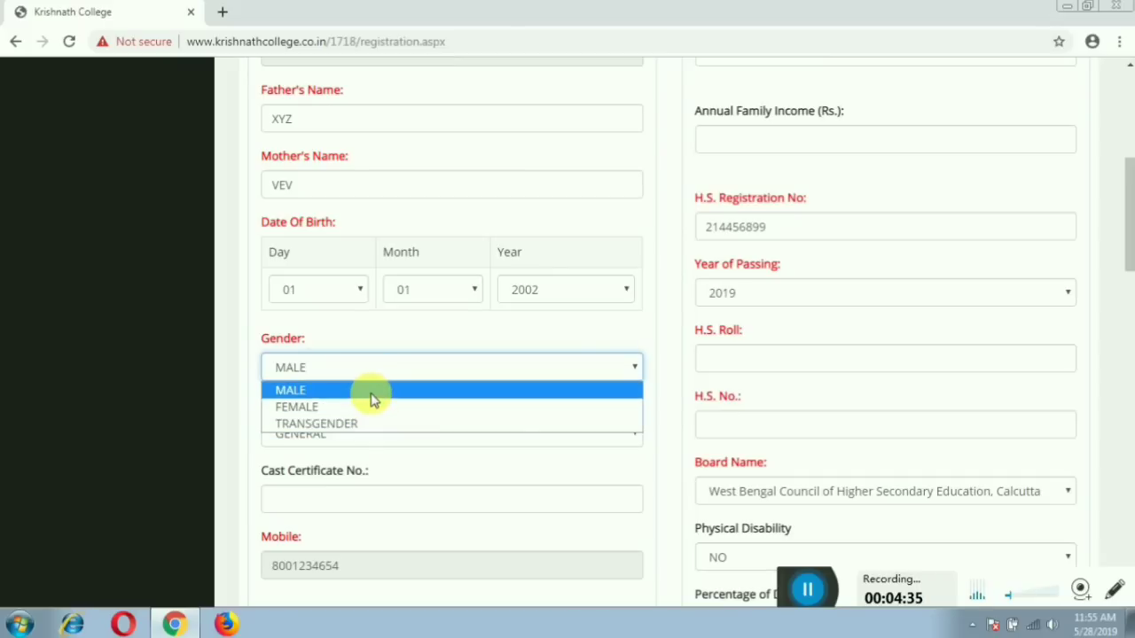
pyautogui.click(372, 394)
pyautogui.scroll(-2, 405, 413)
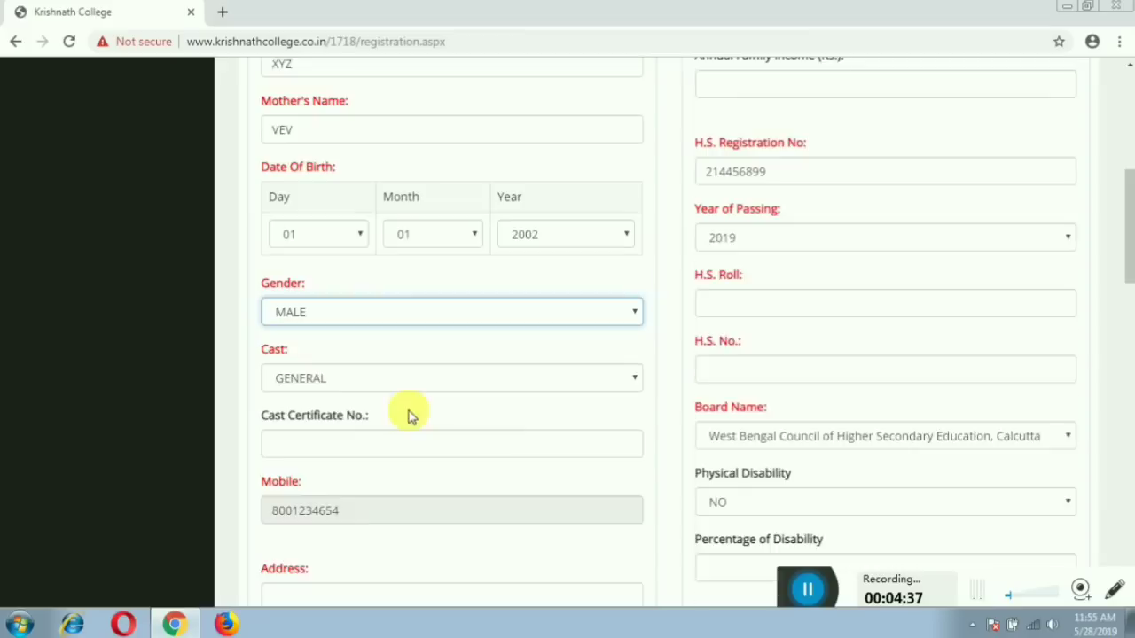
pyautogui.click(425, 272)
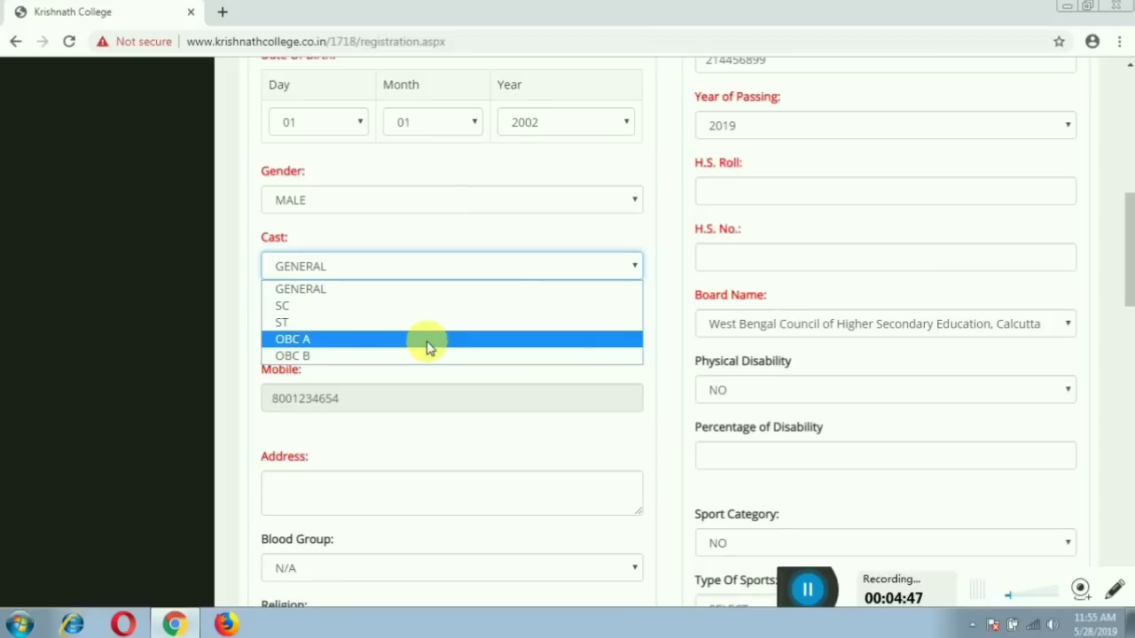
pyautogui.click(386, 289)
pyautogui.scroll(-2, 497, 363)
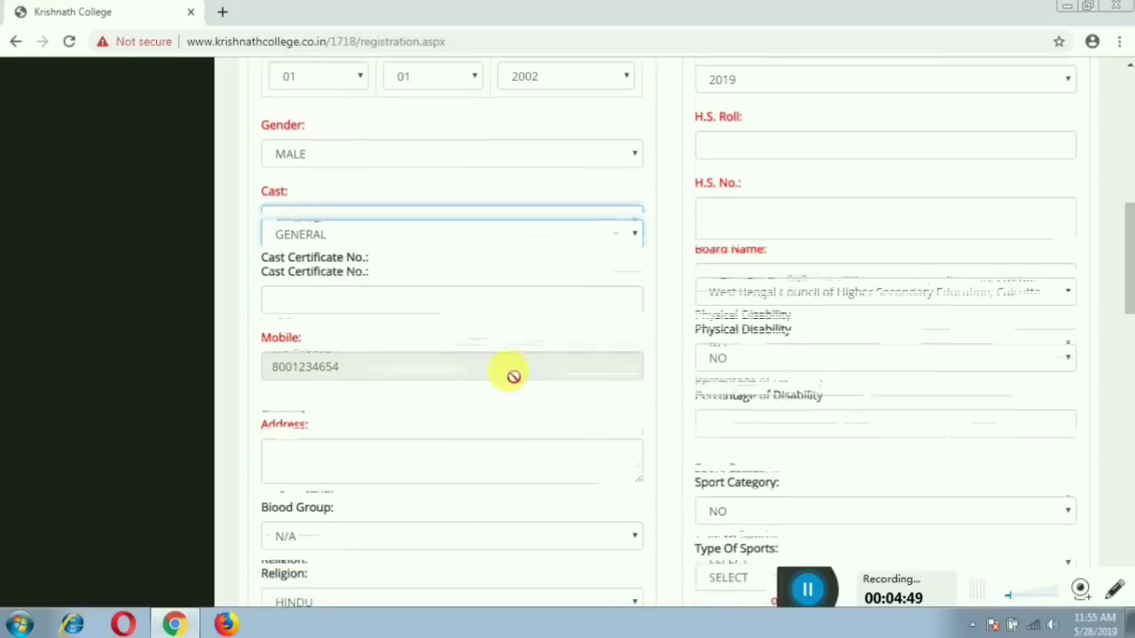
# Enter the applicant's postal address, choose blood group B+ and religion MUSLIM.
pyautogui.click(404, 324)
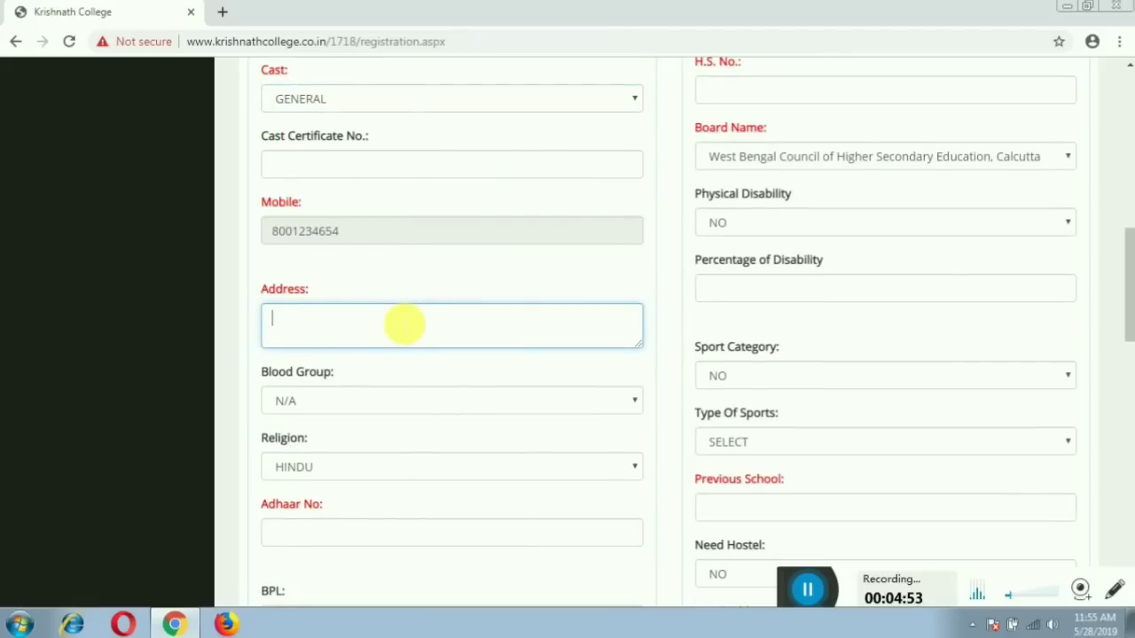
pyautogui.write('VILL-XXXX')
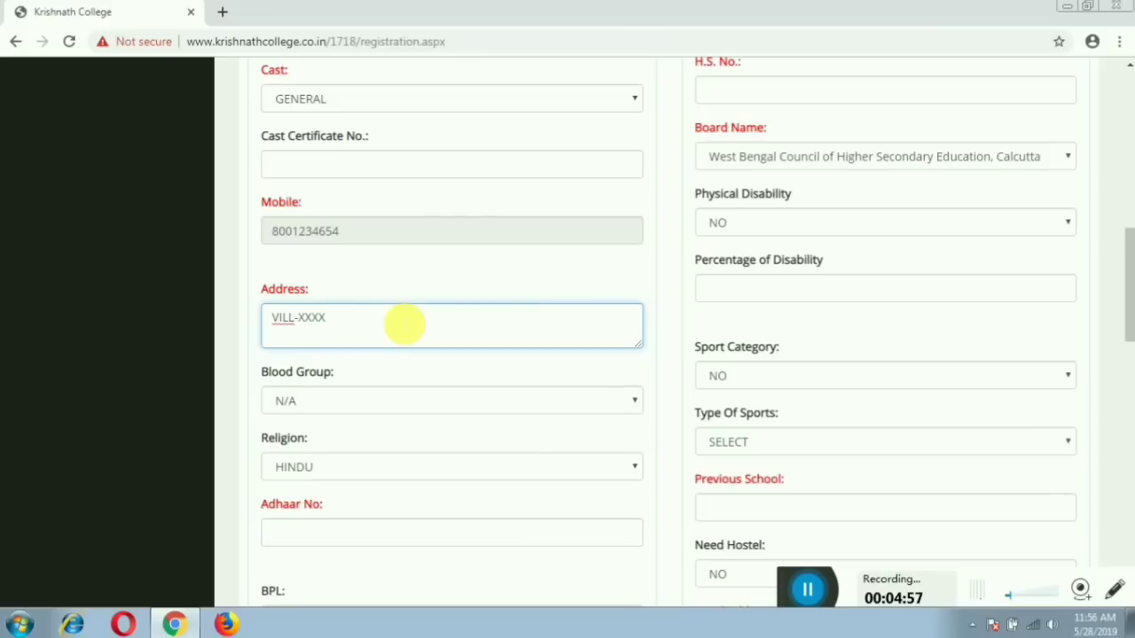
pyautogui.write('.P.O-YYY')
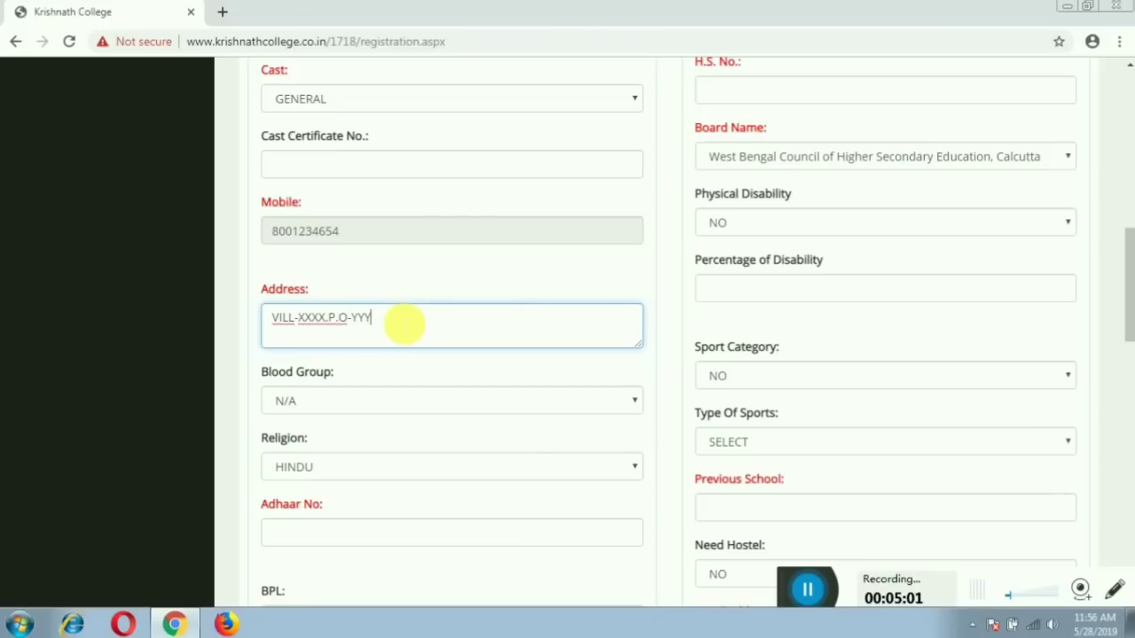
pyautogui.write('.P.-DDDD.P')
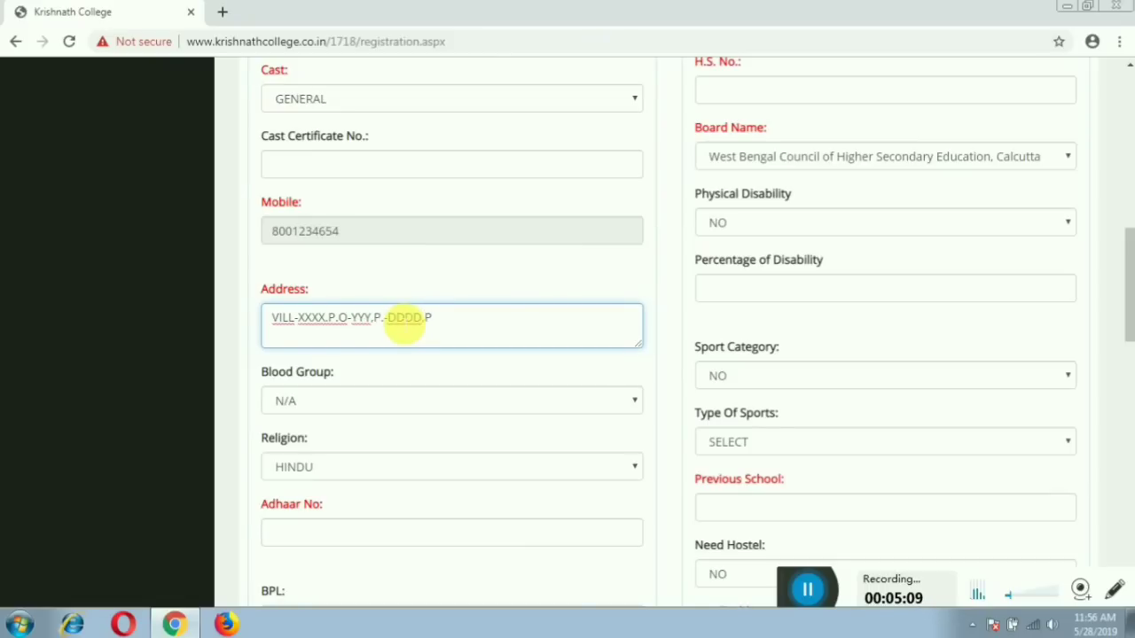
pyautogui.write('IN-745454')
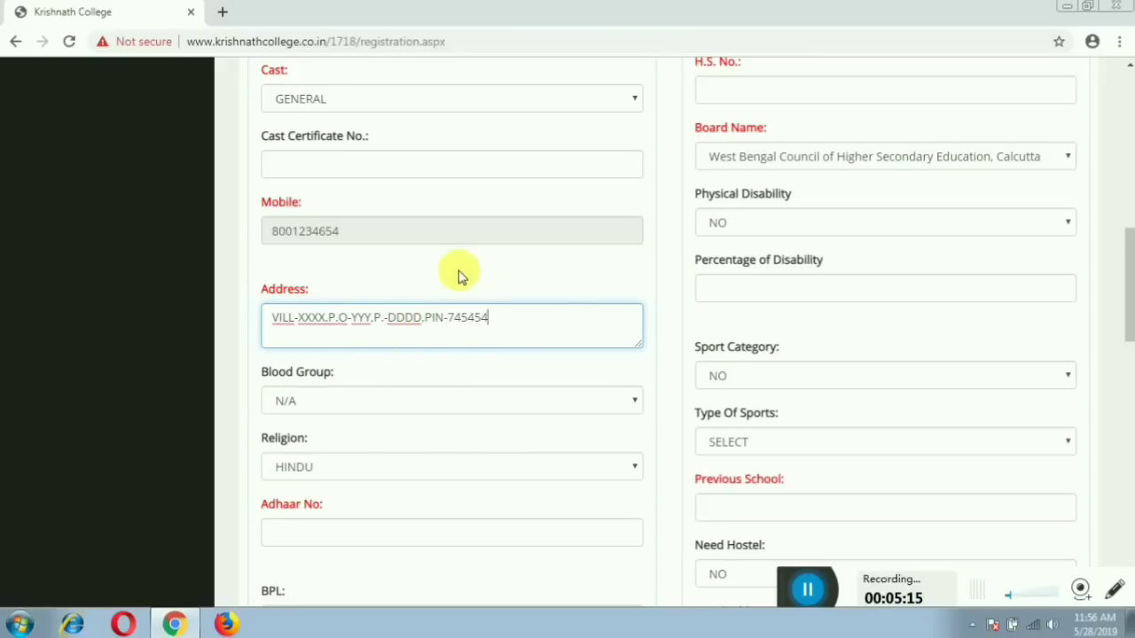
pyautogui.click(378, 402)
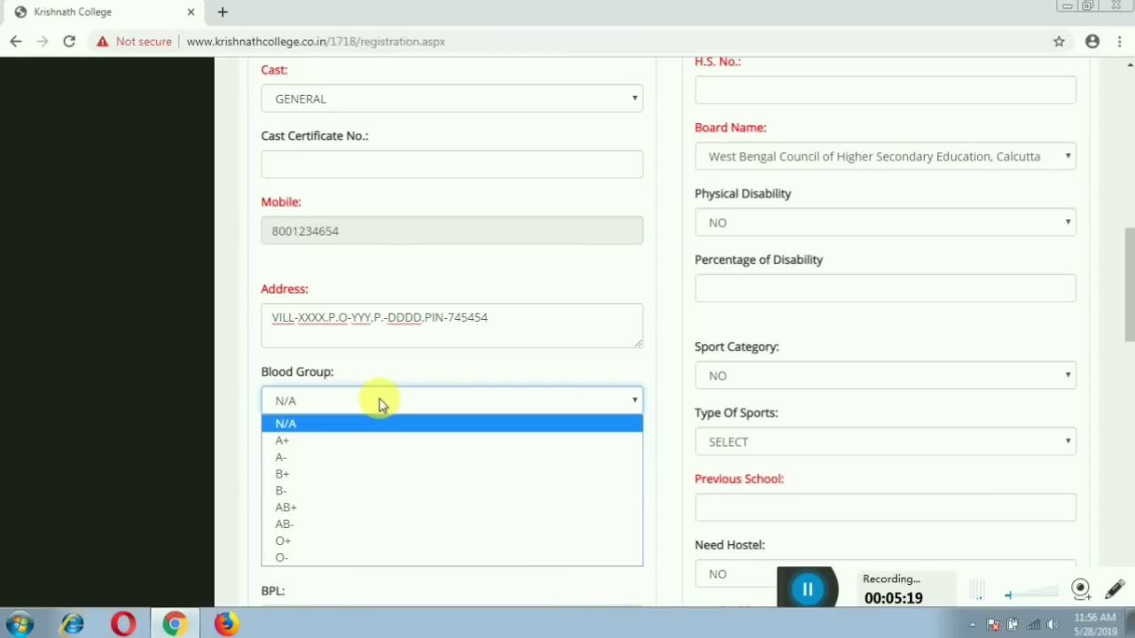
pyautogui.click(387, 474)
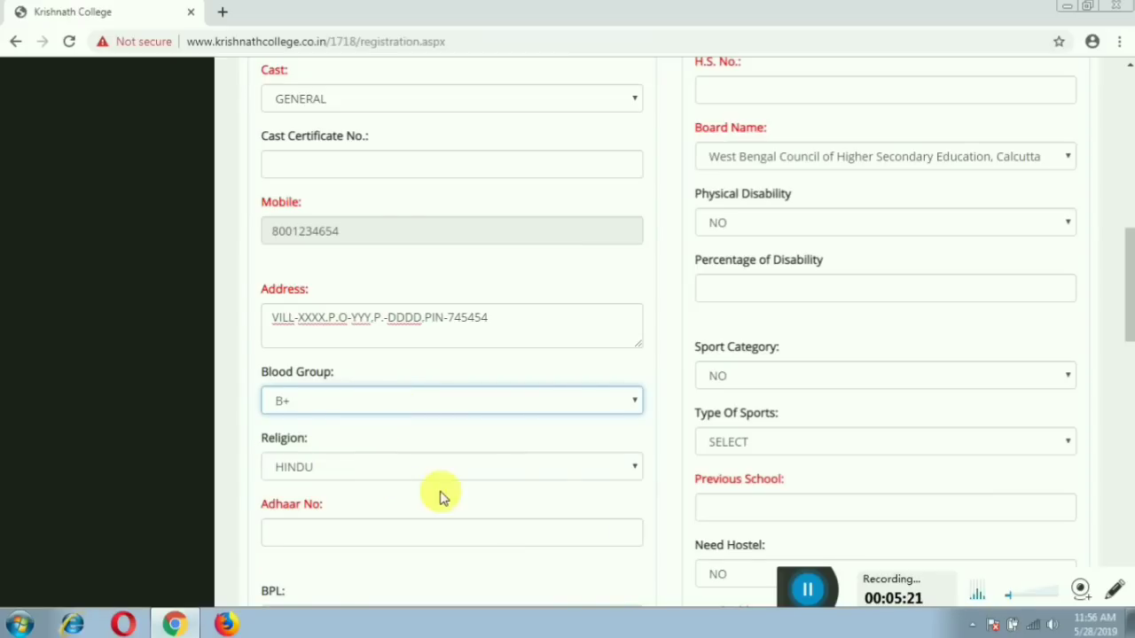
pyautogui.scroll(-1, 443, 499)
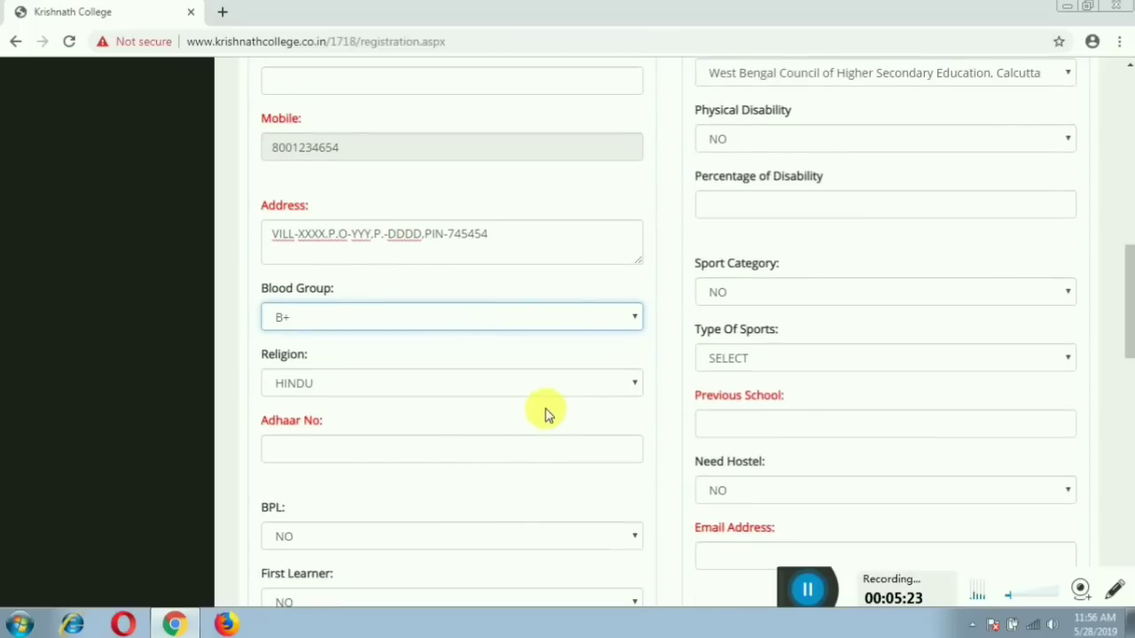
pyautogui.click(588, 388)
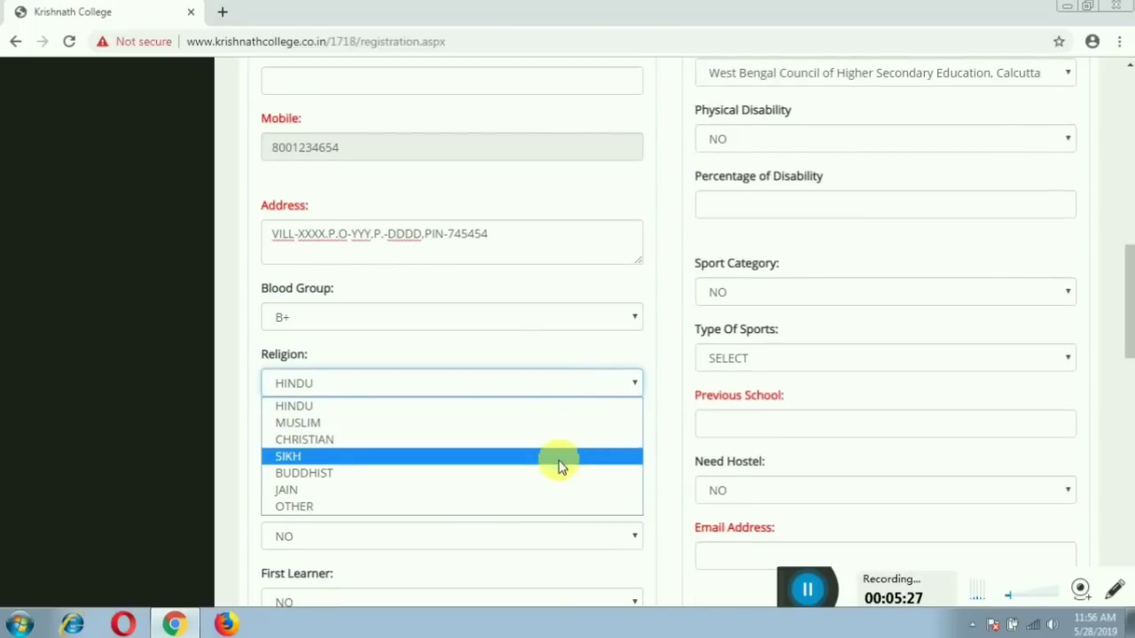
pyautogui.click(548, 428)
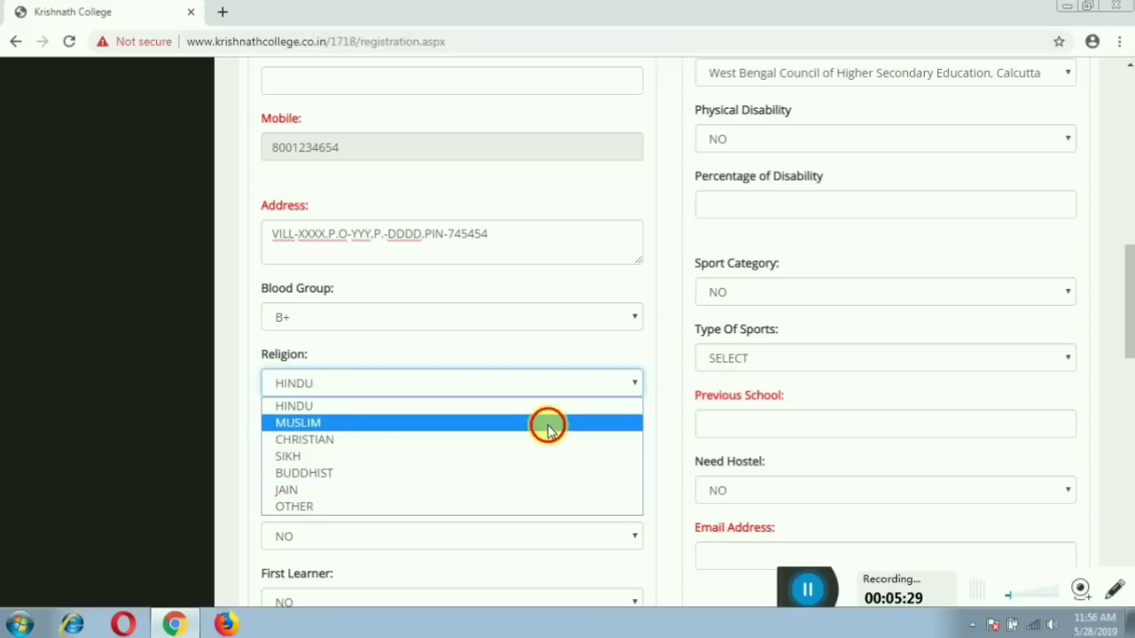
pyautogui.scroll(-2, 532, 417)
# Enter the applicant's Aadhaar number and set BPL to NO.
pyautogui.click(430, 292)
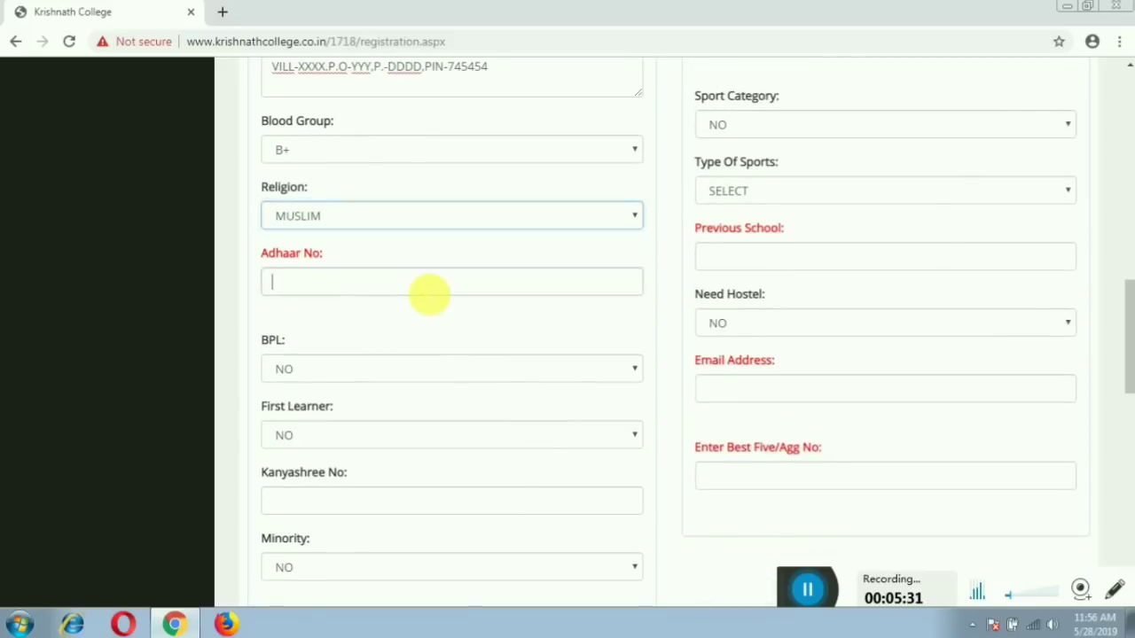
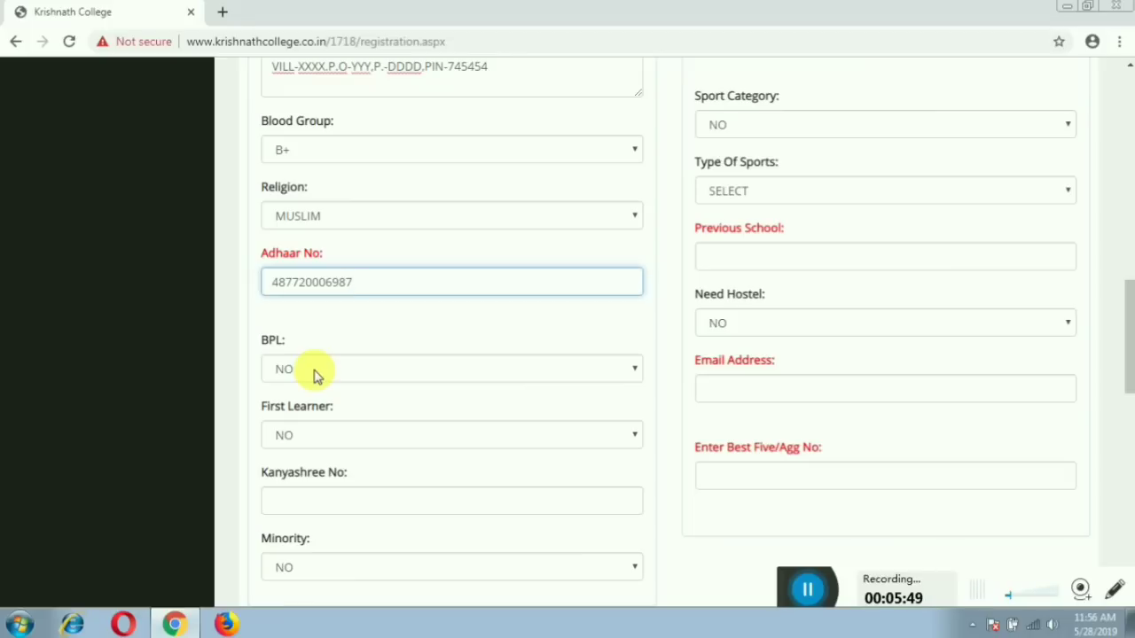
pyautogui.click(314, 372)
pyautogui.click(312, 405)
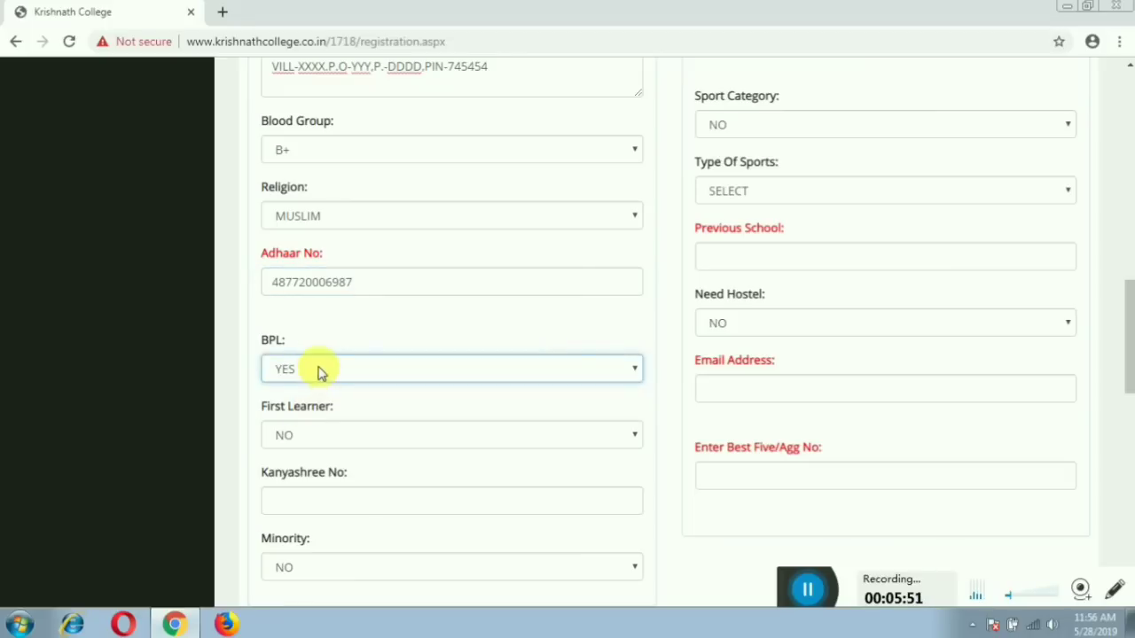
pyautogui.click(319, 373)
pyautogui.click(322, 391)
pyautogui.scroll(-2, 393, 428)
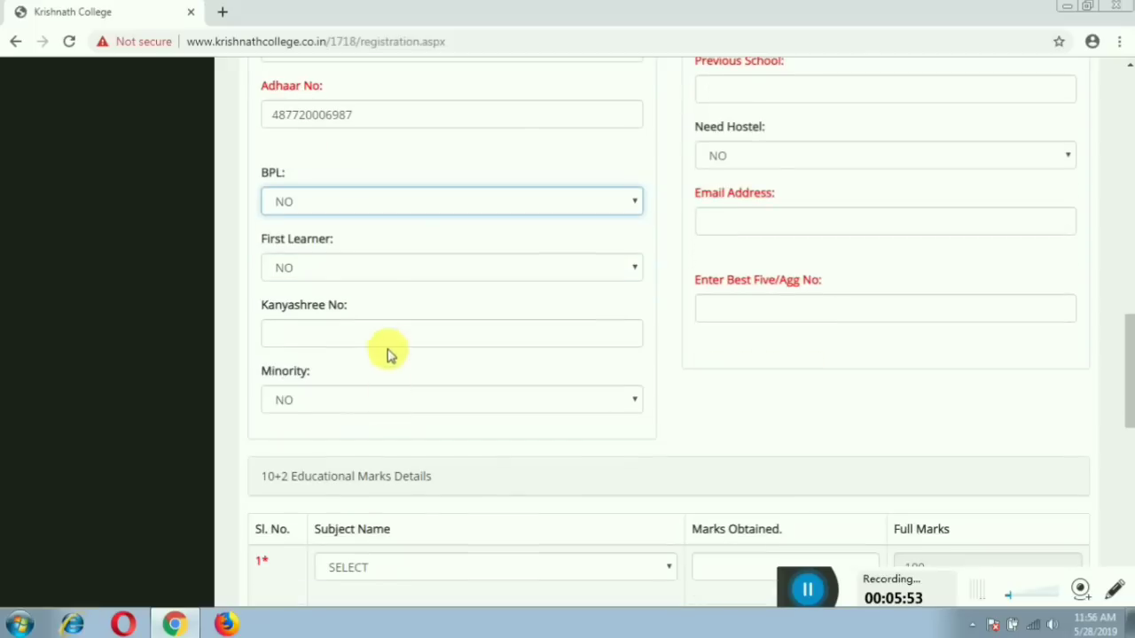
# Set First Learner to NO, visit Kanyashree No, and keep Minority at NO.
pyautogui.click(372, 268)
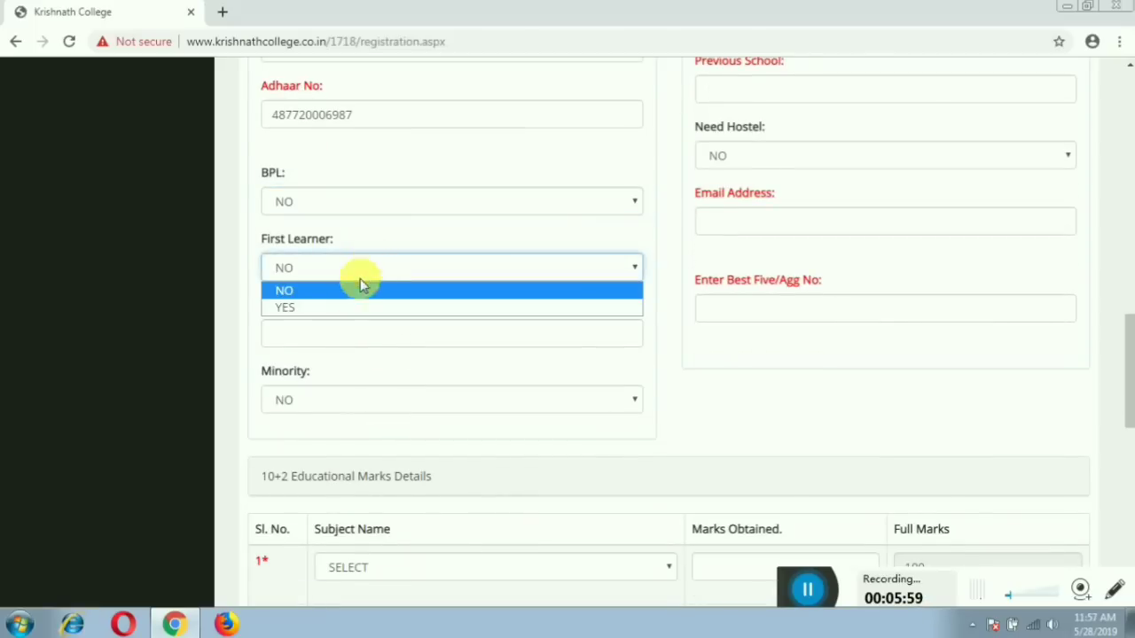
pyautogui.click(346, 307)
pyautogui.click(346, 277)
pyautogui.click(344, 292)
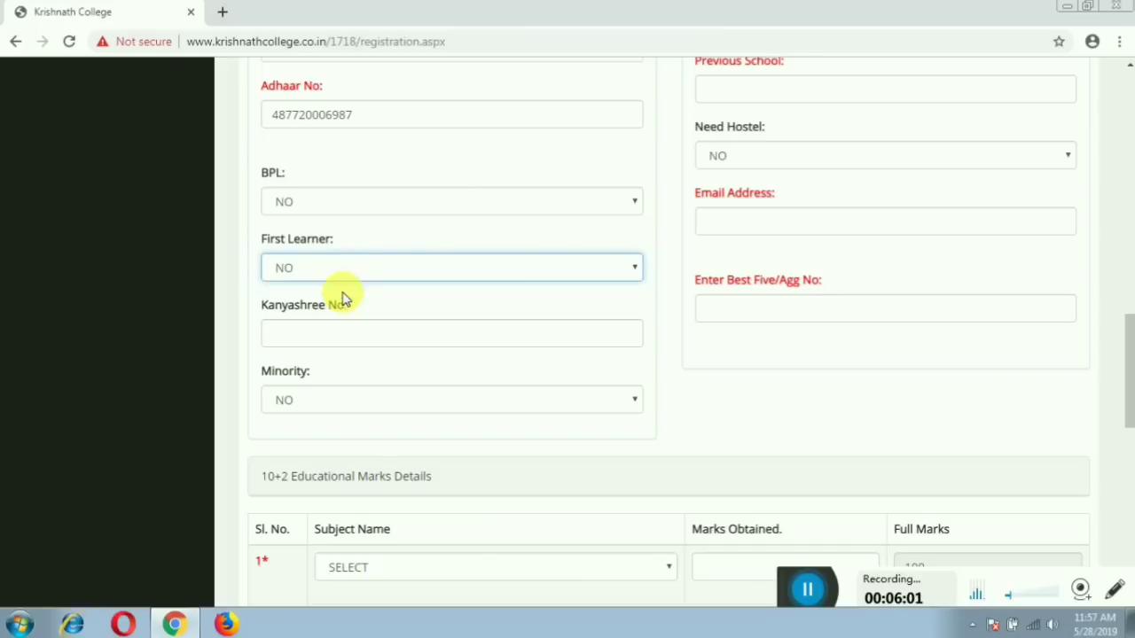
pyautogui.click(384, 336)
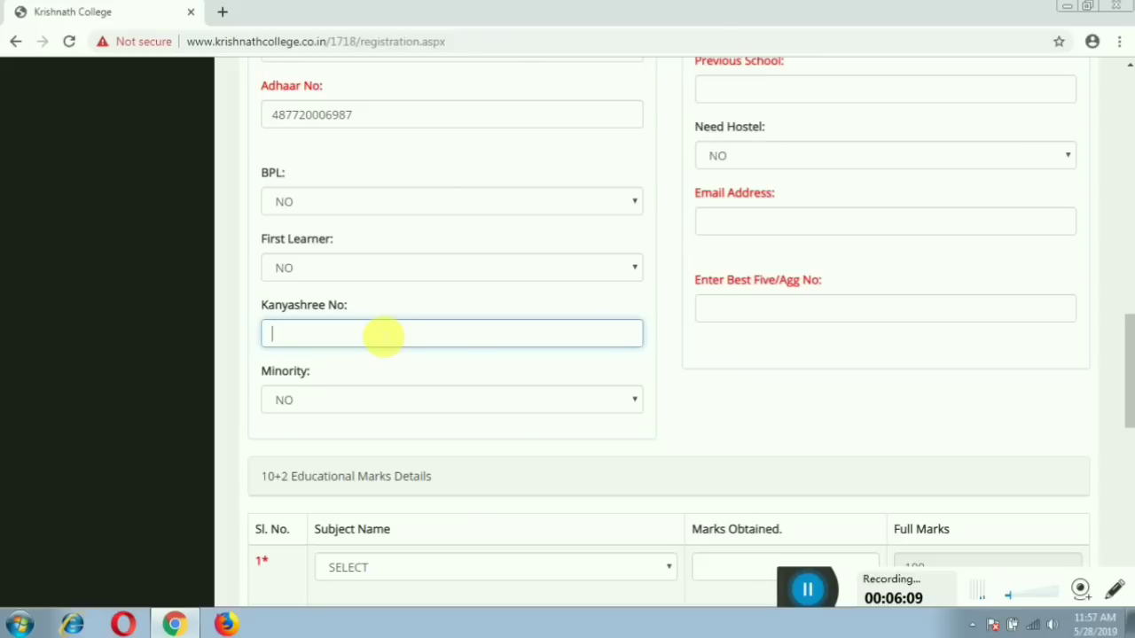
pyautogui.click(383, 406)
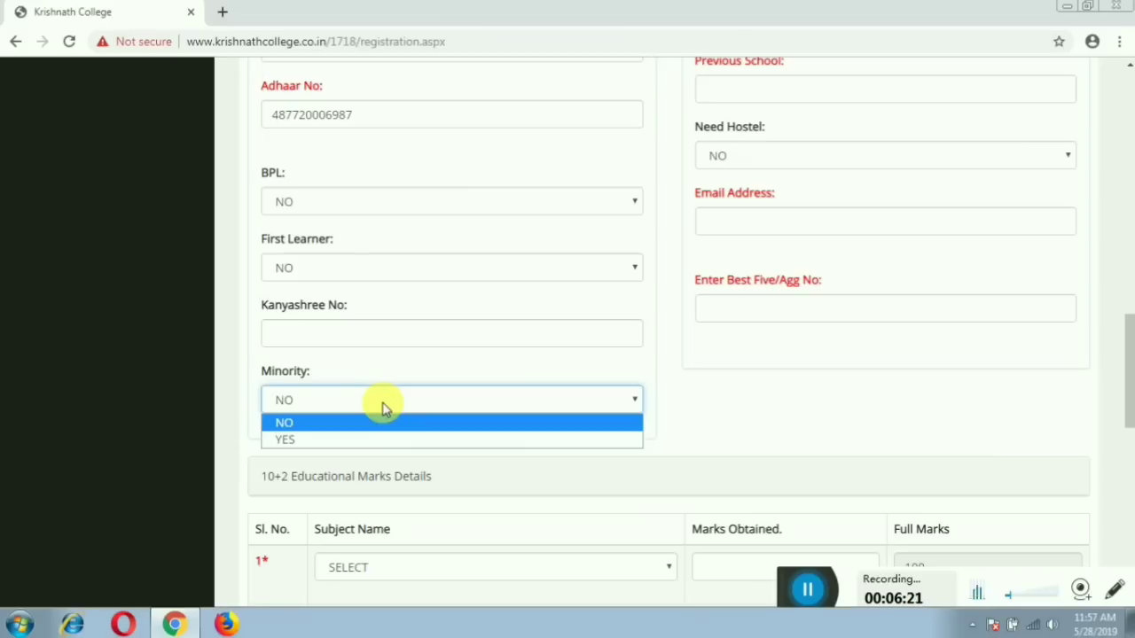
pyautogui.click(335, 423)
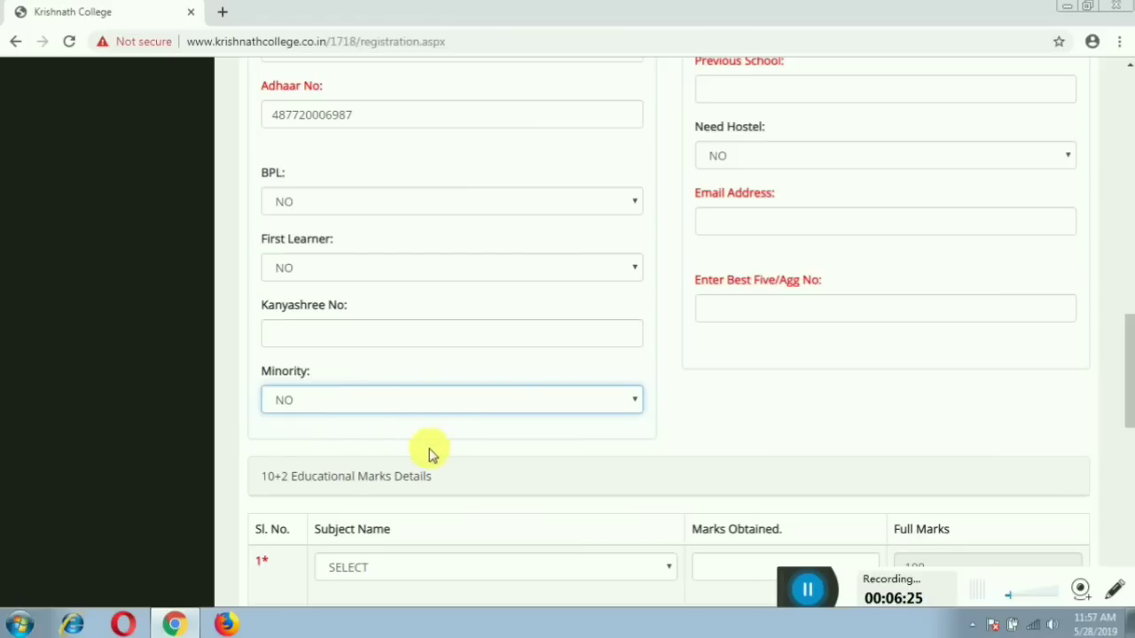
pyautogui.scroll(-1, 461, 466)
pyautogui.scroll(5, 484, 474)
# Enter distance 50 km and annual family income 72000.
pyautogui.scroll(4, 834, 292)
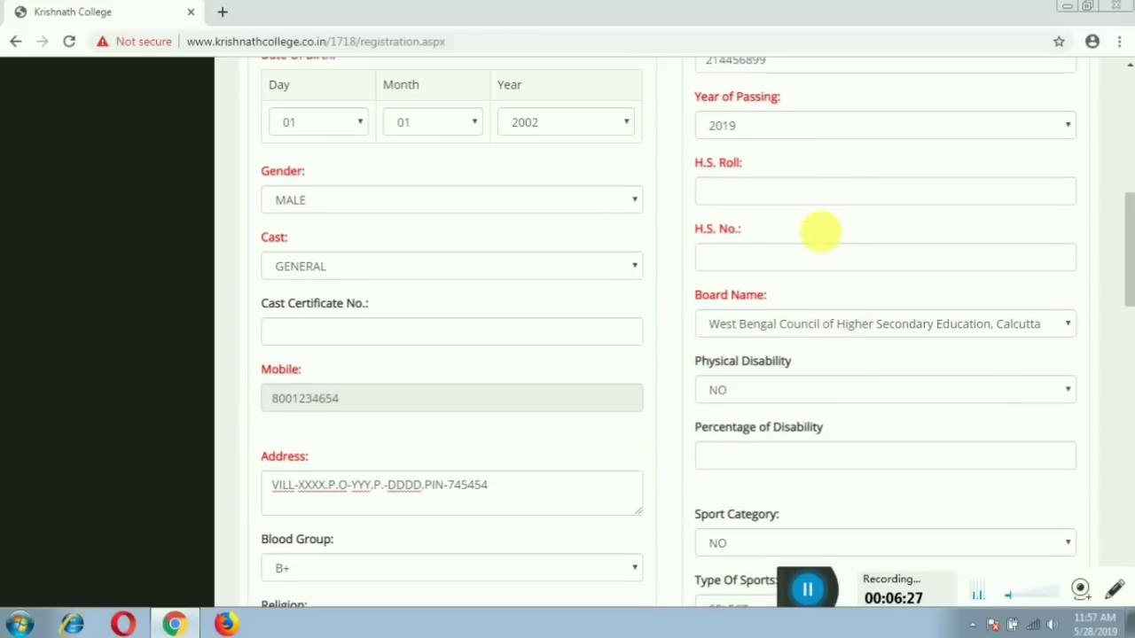
pyautogui.scroll(3, 828, 176)
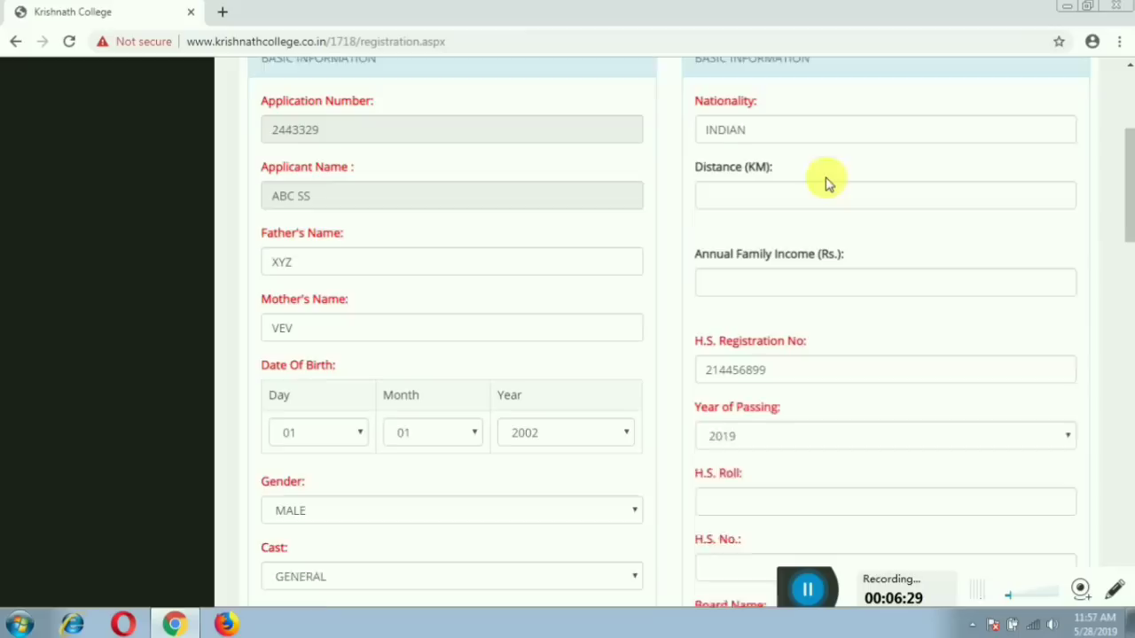
pyautogui.click(801, 223)
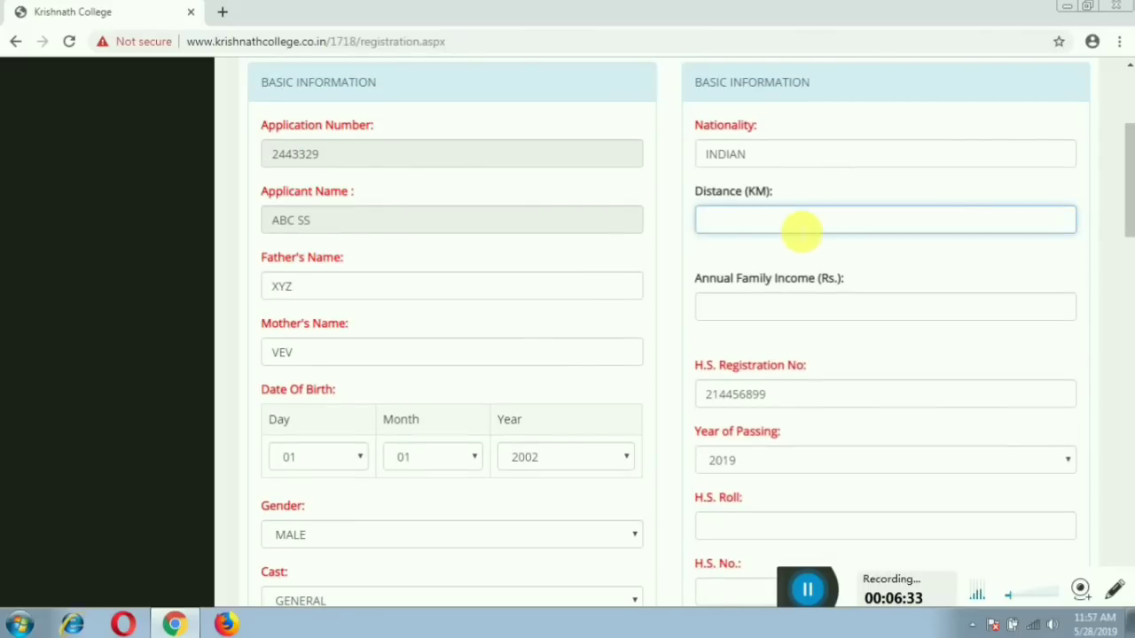
pyautogui.write('50')
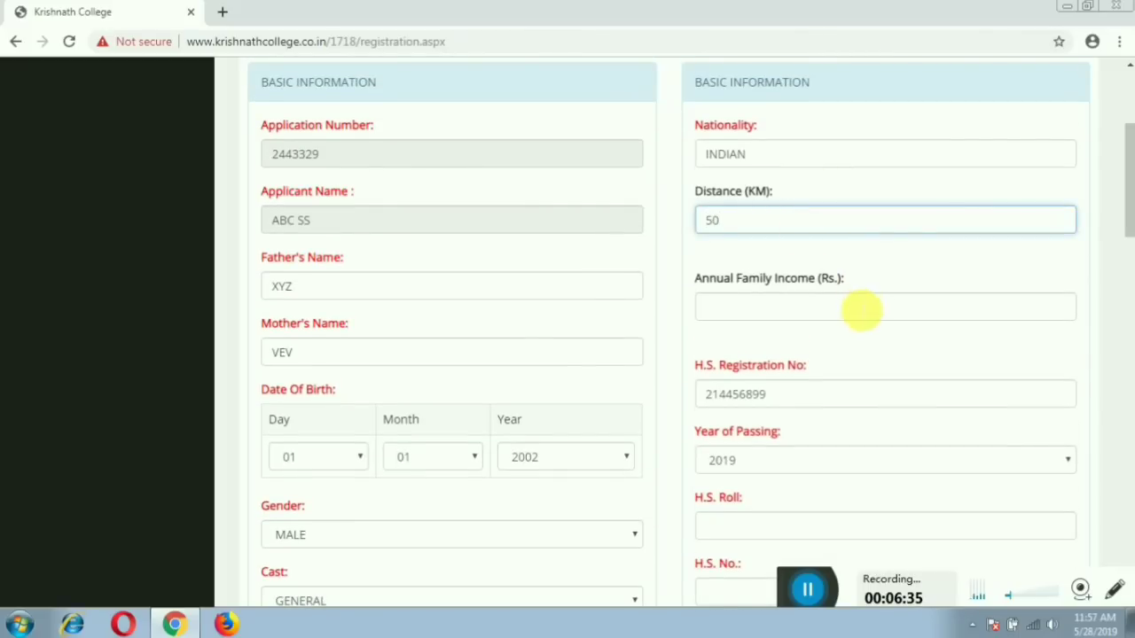
pyautogui.click(861, 309)
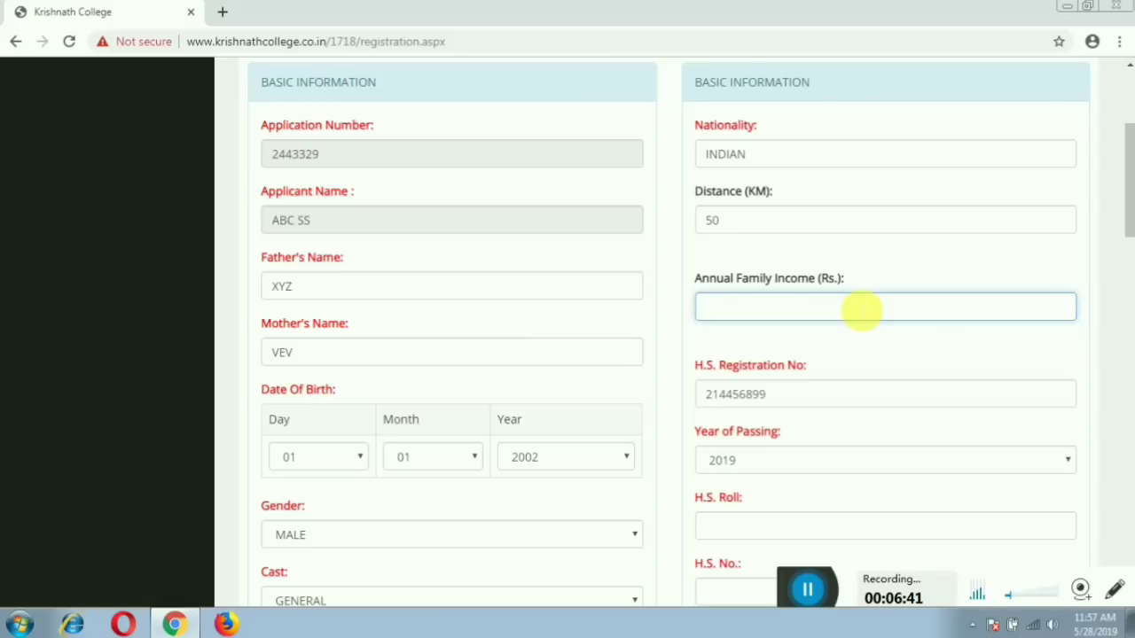
pyautogui.write('72000')
# Fill in the applicant's H.S. roll number and H.S. number.
pyautogui.scroll(-2, 856, 309)
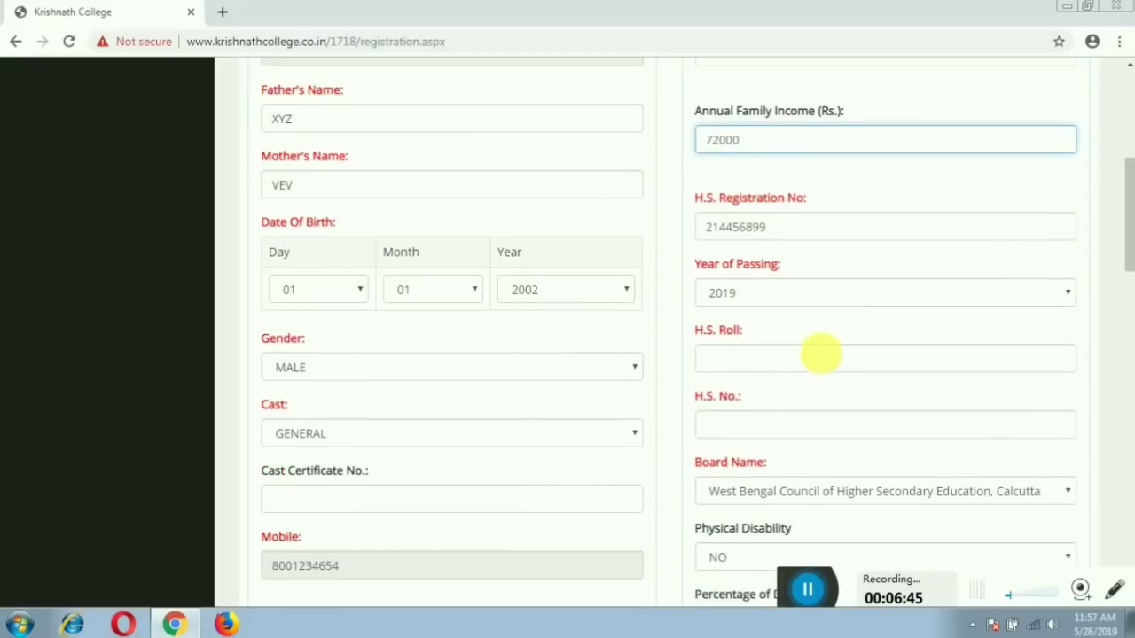
pyautogui.click(822, 361)
pyautogui.write('44')
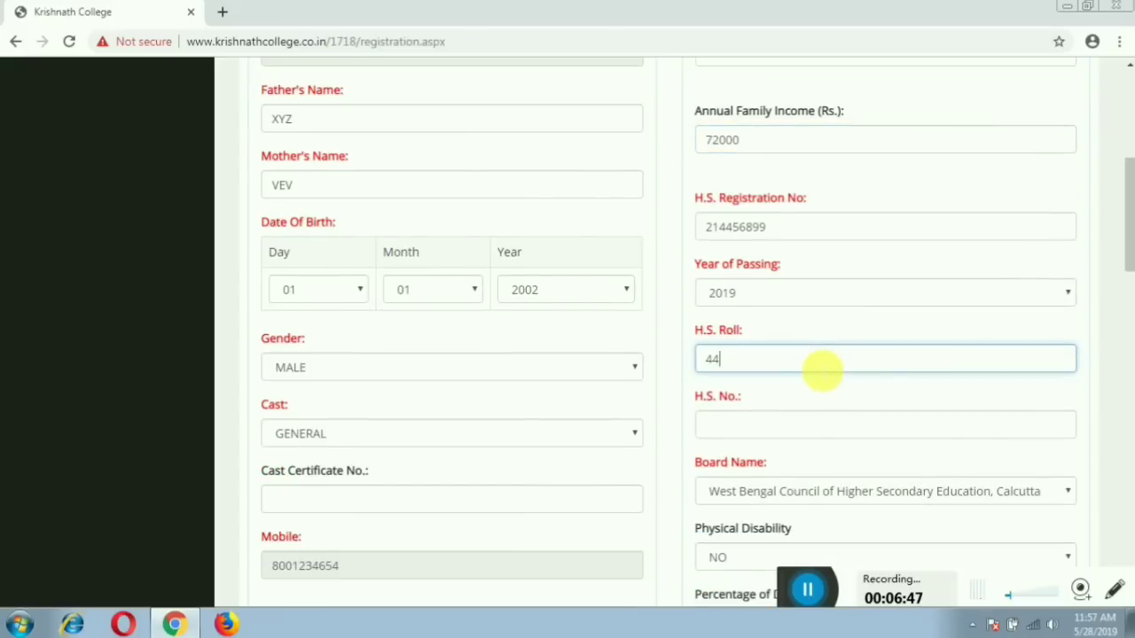
pyautogui.write('1122')
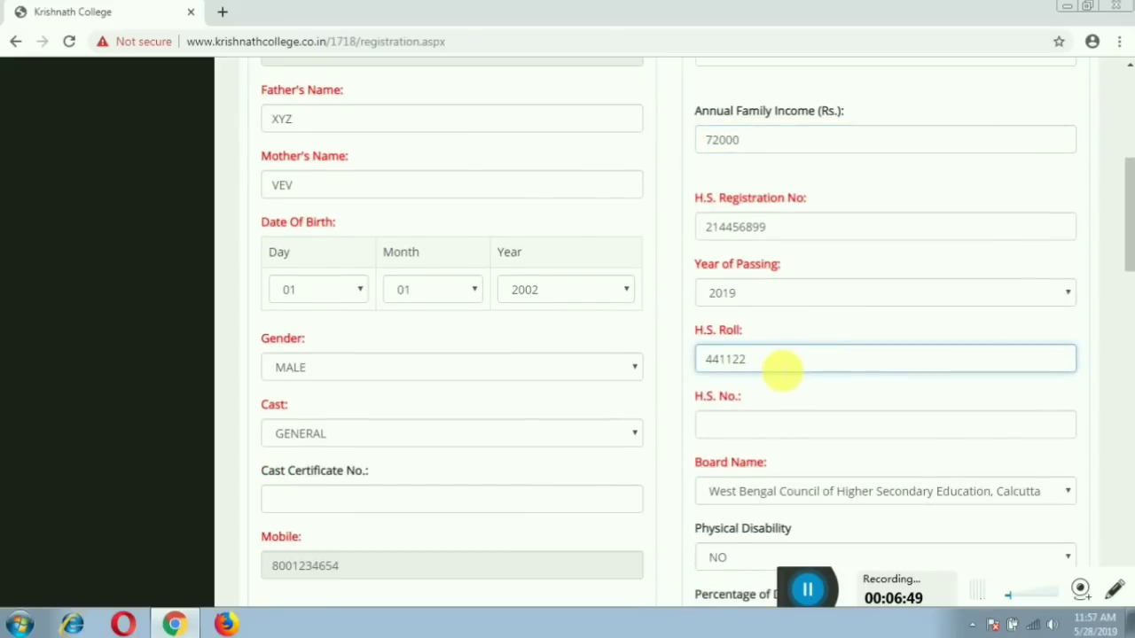
pyautogui.scroll(-1, 780, 390)
pyautogui.click(777, 352)
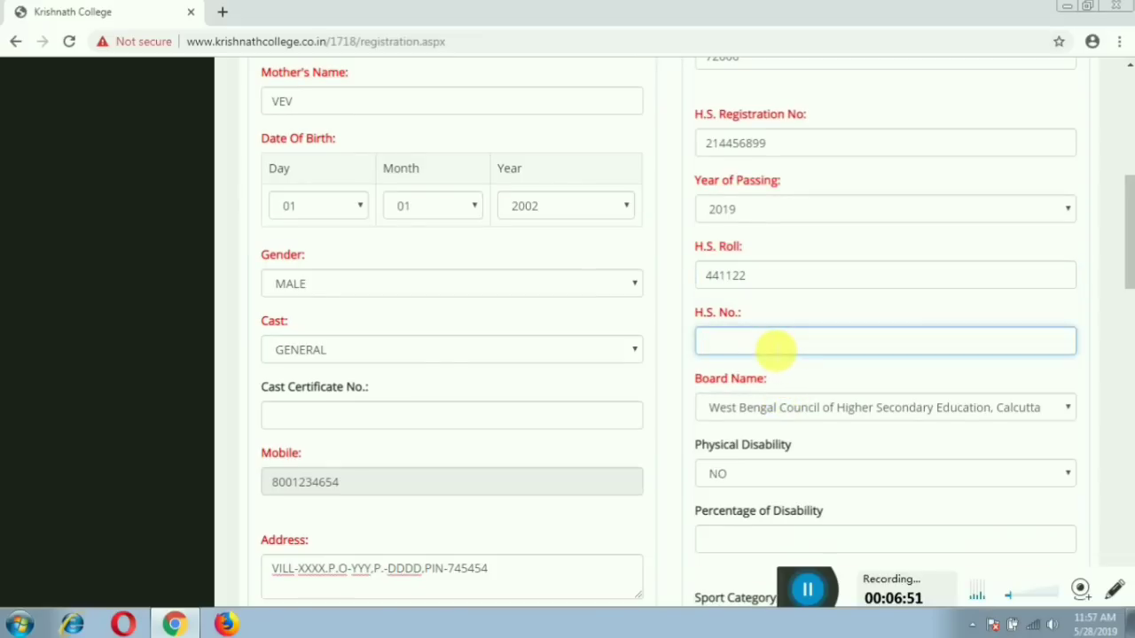
pyautogui.write('2056')
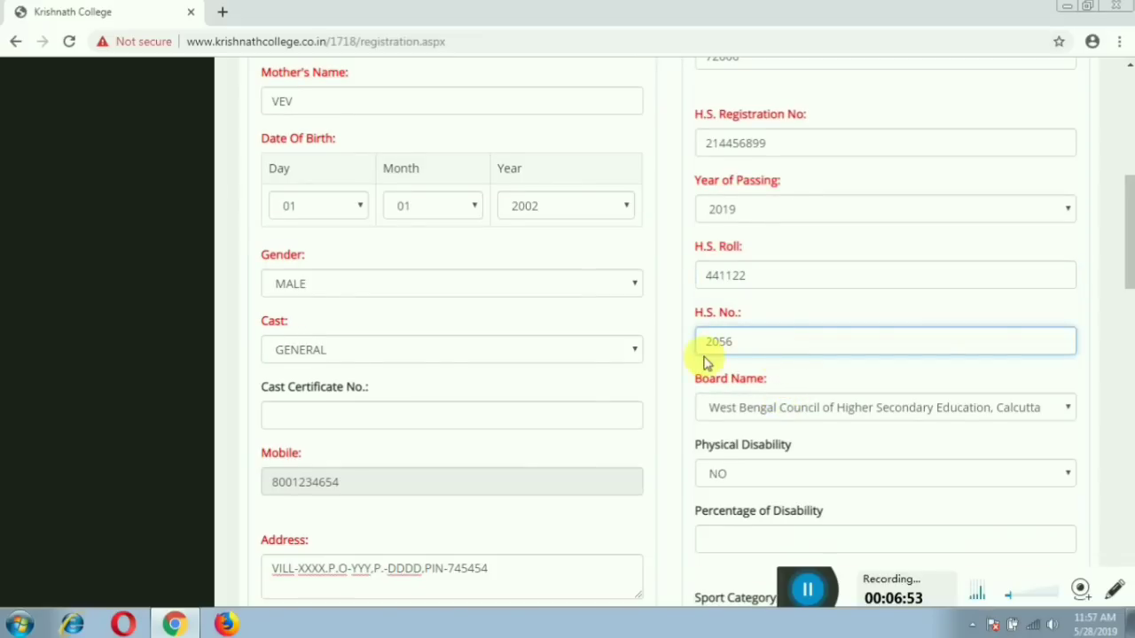
pyautogui.scroll(-2, 709, 364)
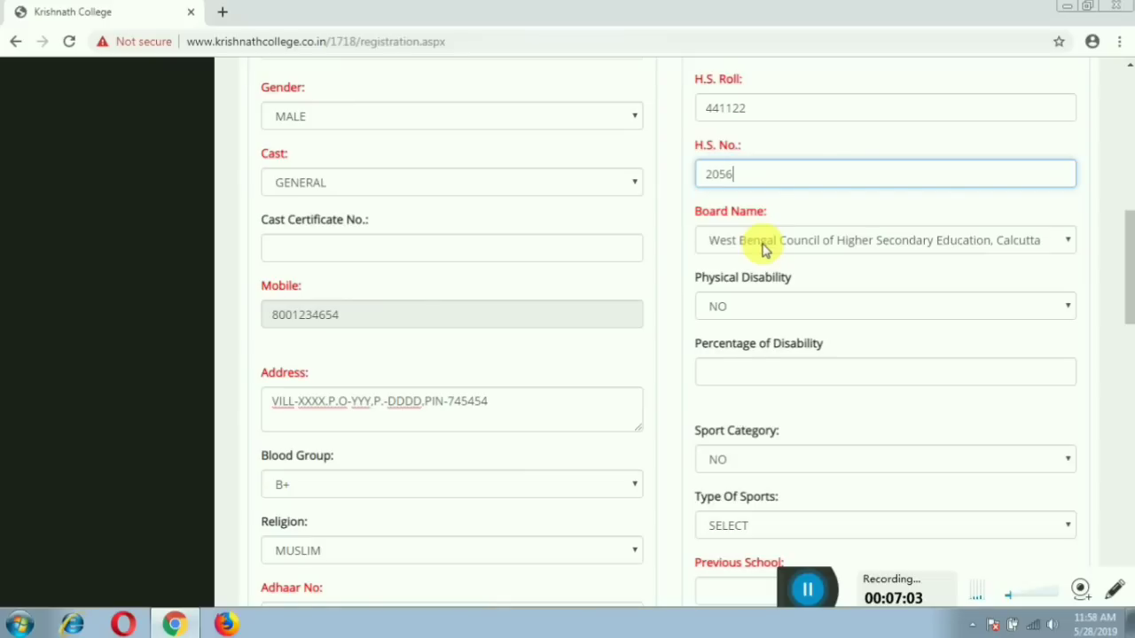
pyautogui.click(765, 248)
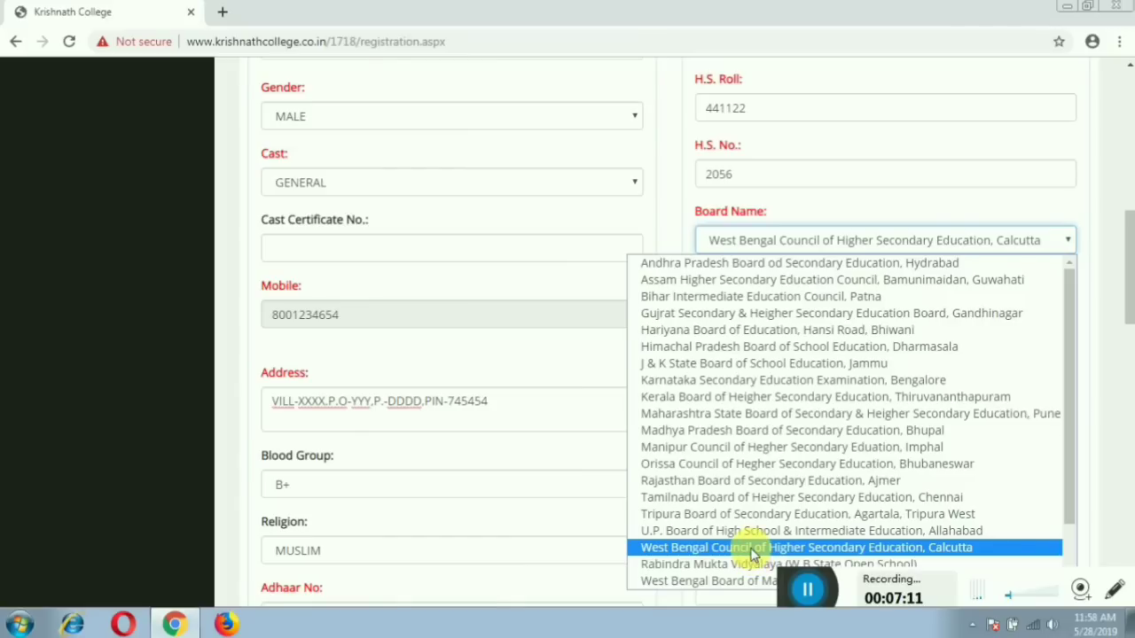
pyautogui.click(752, 550)
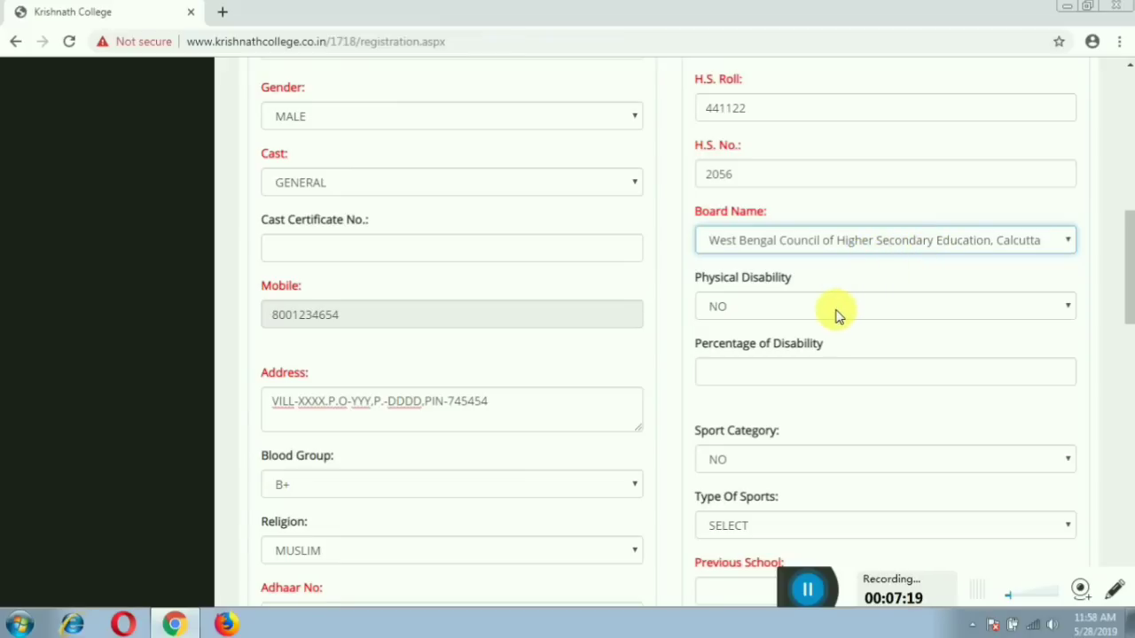
pyautogui.click(837, 313)
pyautogui.click(826, 349)
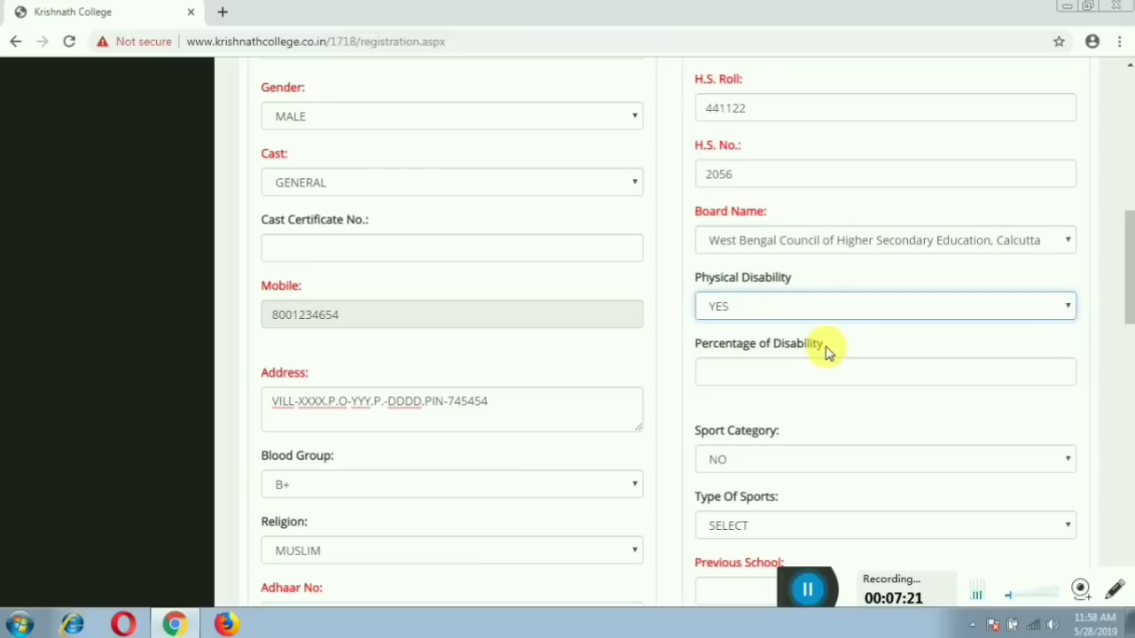
pyautogui.click(833, 310)
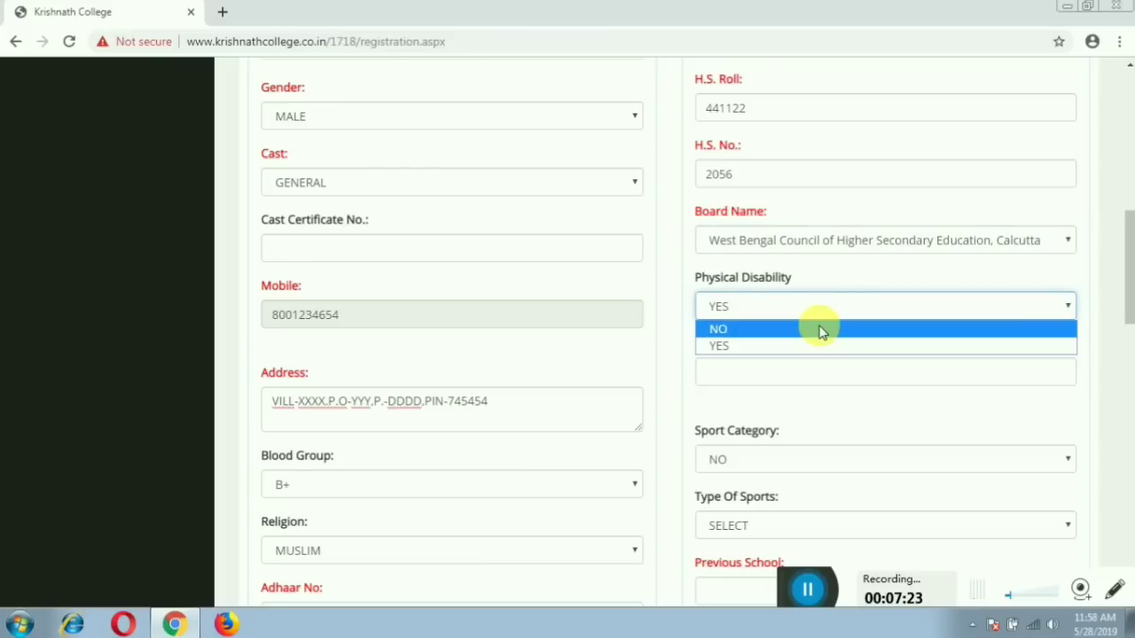
pyautogui.click(820, 331)
pyautogui.scroll(-1, 838, 416)
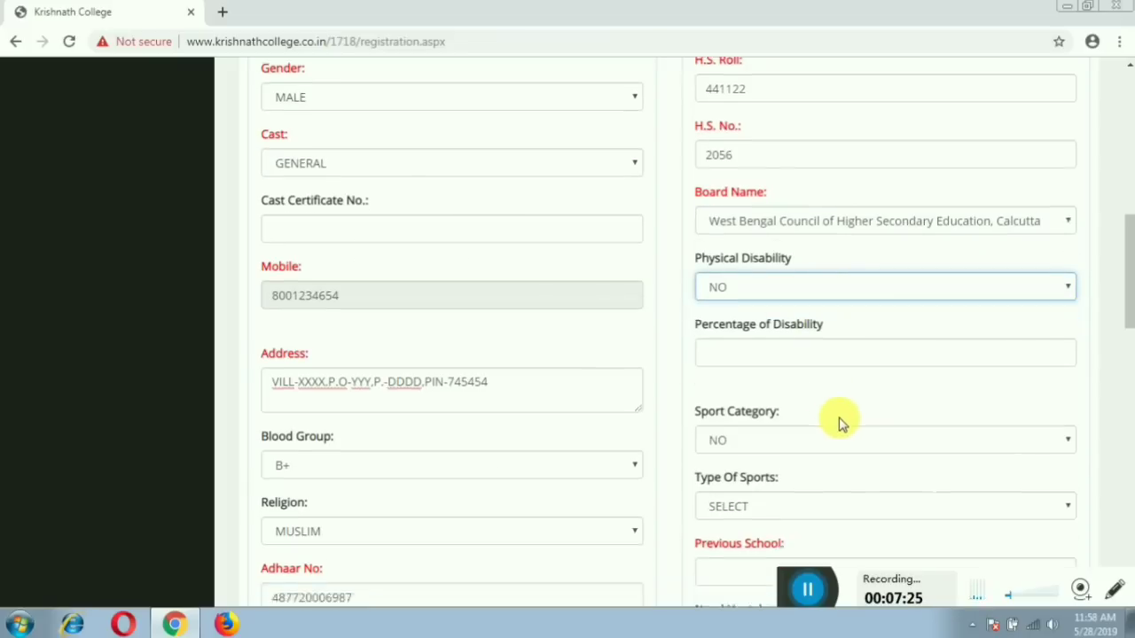
pyautogui.scroll(-2, 841, 424)
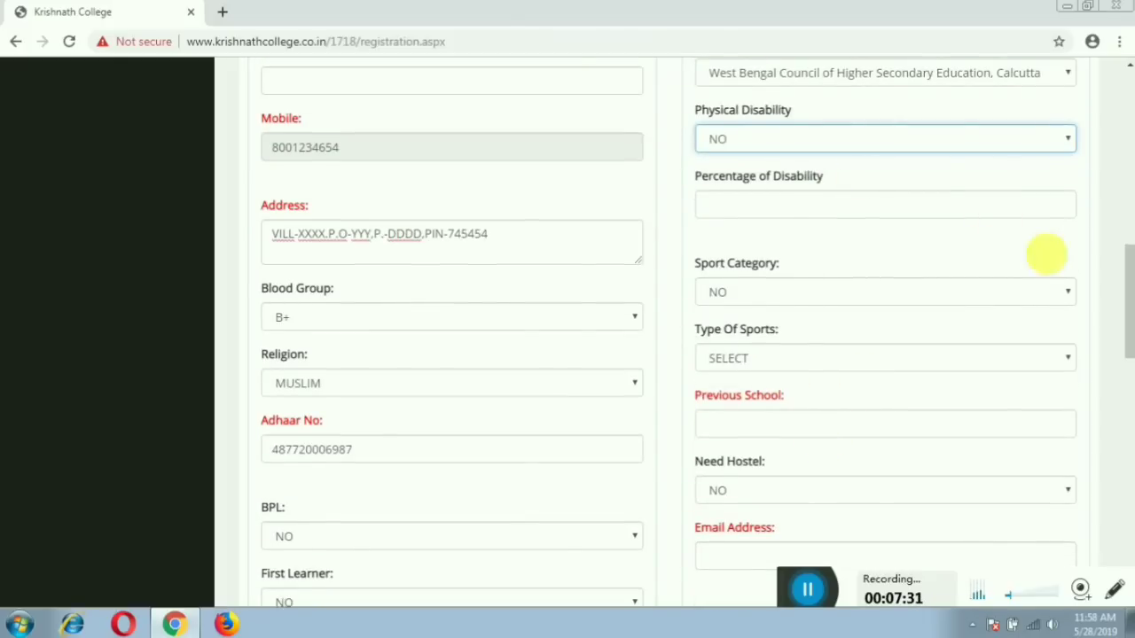
pyautogui.click(1033, 294)
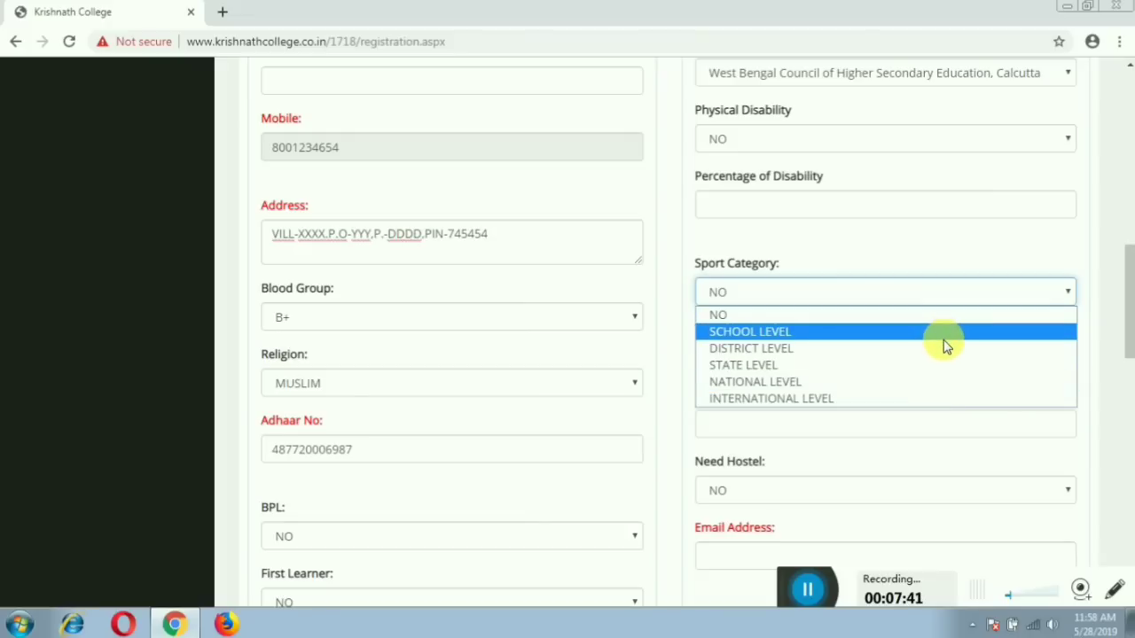
pyautogui.click(946, 346)
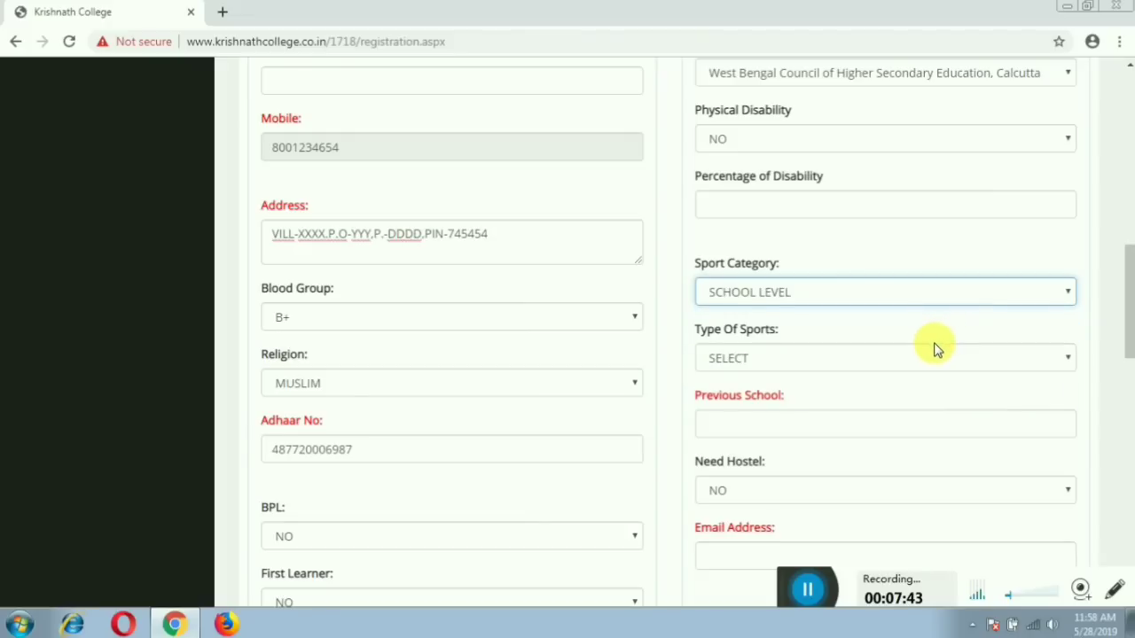
pyautogui.click(797, 364)
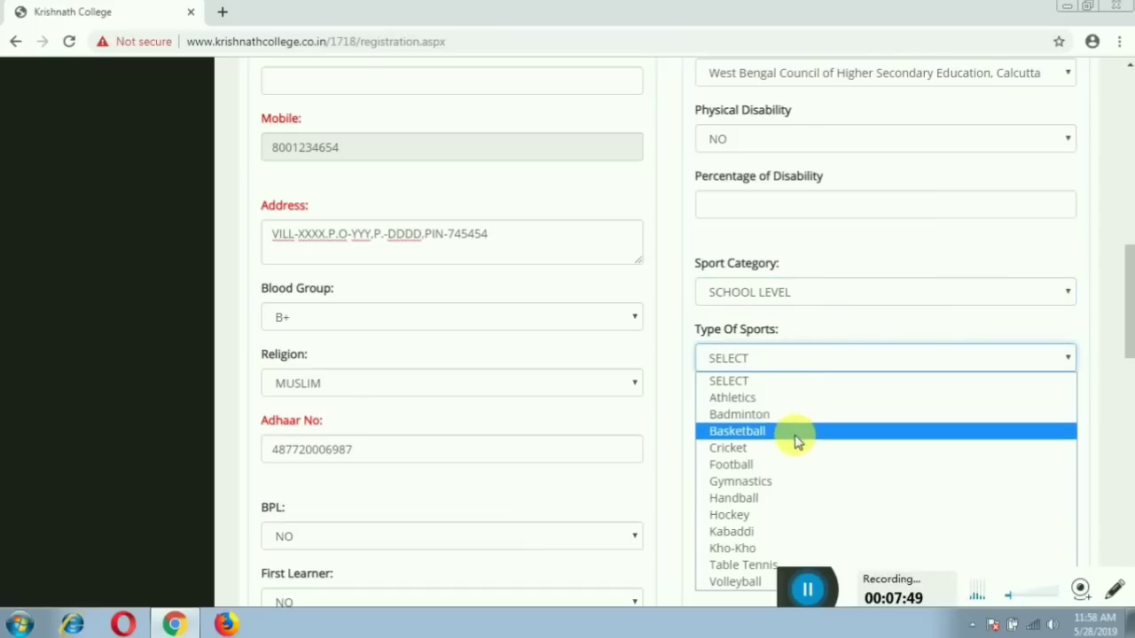
pyautogui.click(851, 368)
pyautogui.click(860, 293)
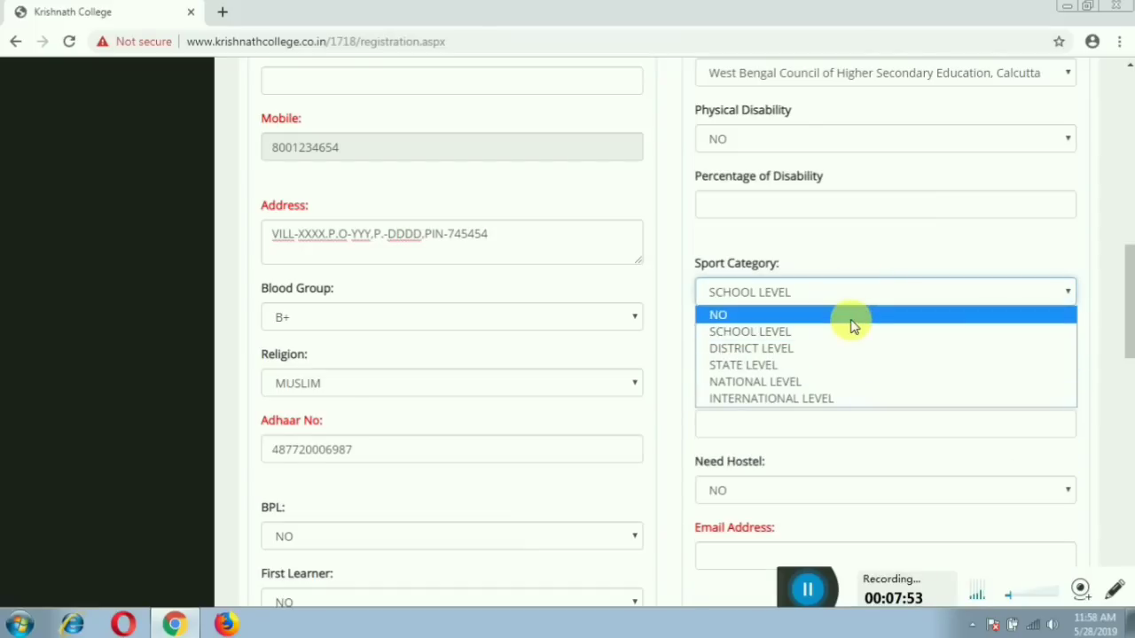
pyautogui.click(853, 315)
pyautogui.scroll(-2, 940, 364)
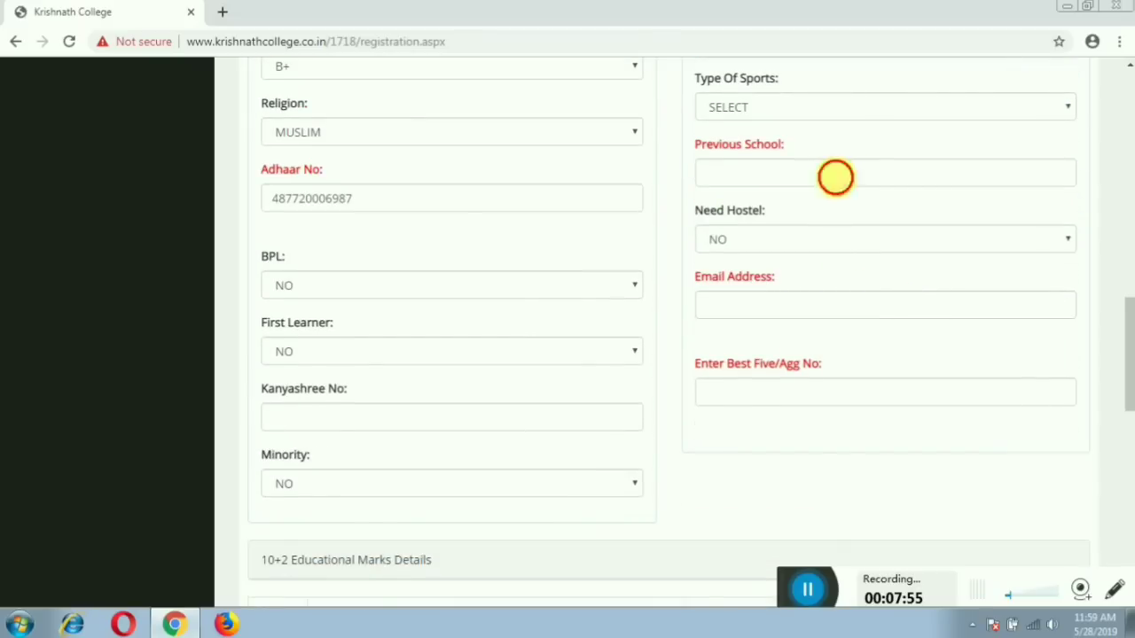
# Enter BBBB HHHH as the previous school and choose Boys Hostel under Need Hostel.
pyautogui.click(835, 180)
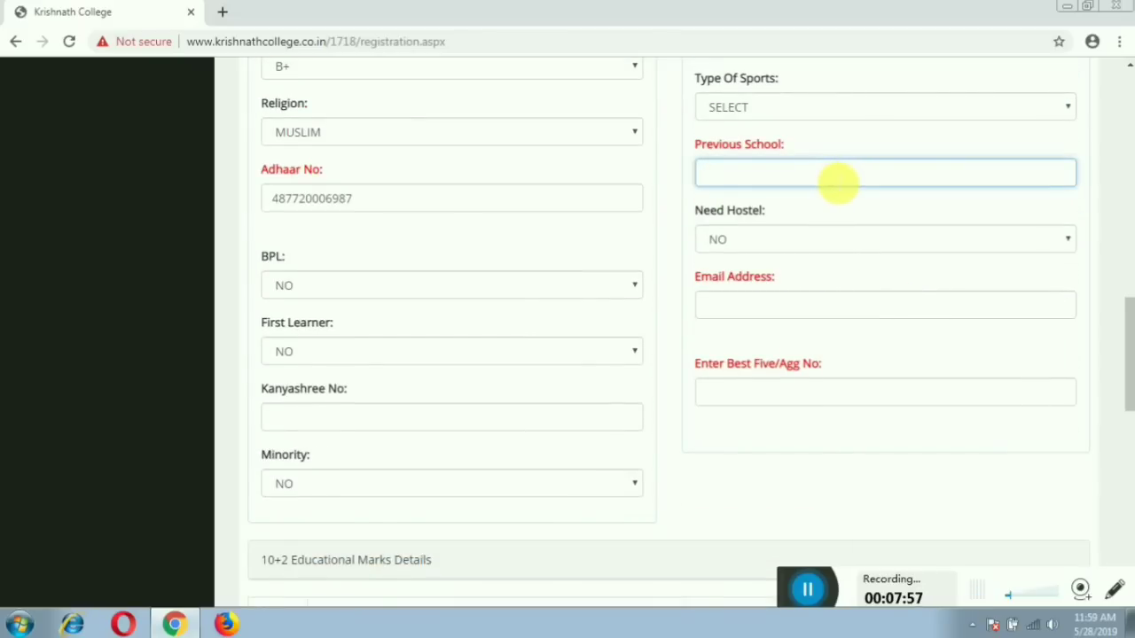
pyautogui.write('BBBB HHHH')
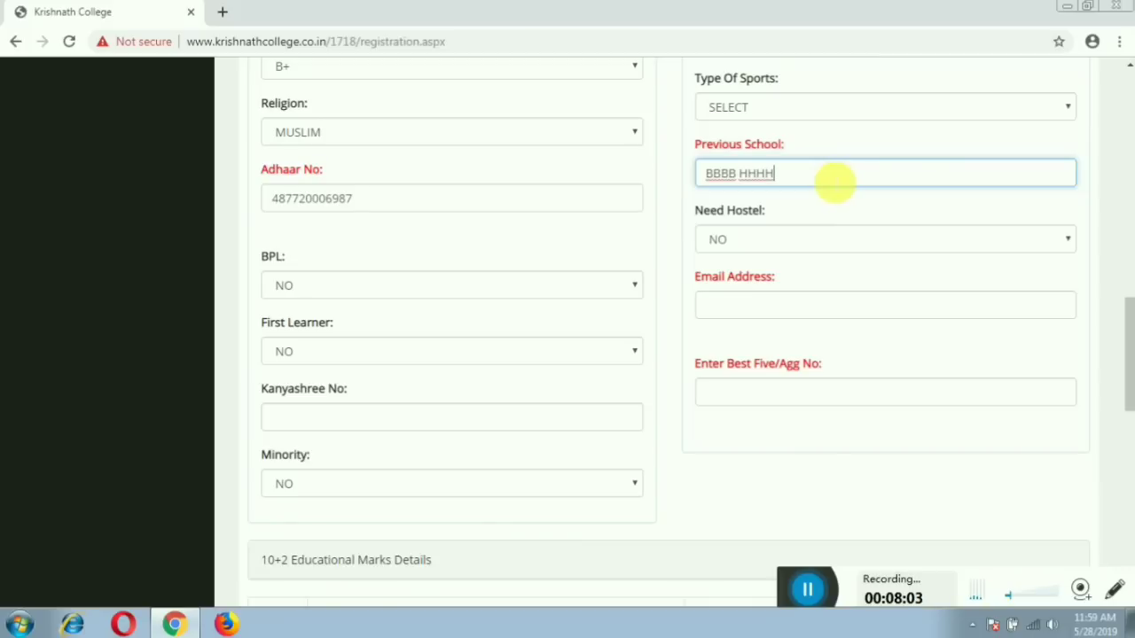
pyautogui.click(857, 239)
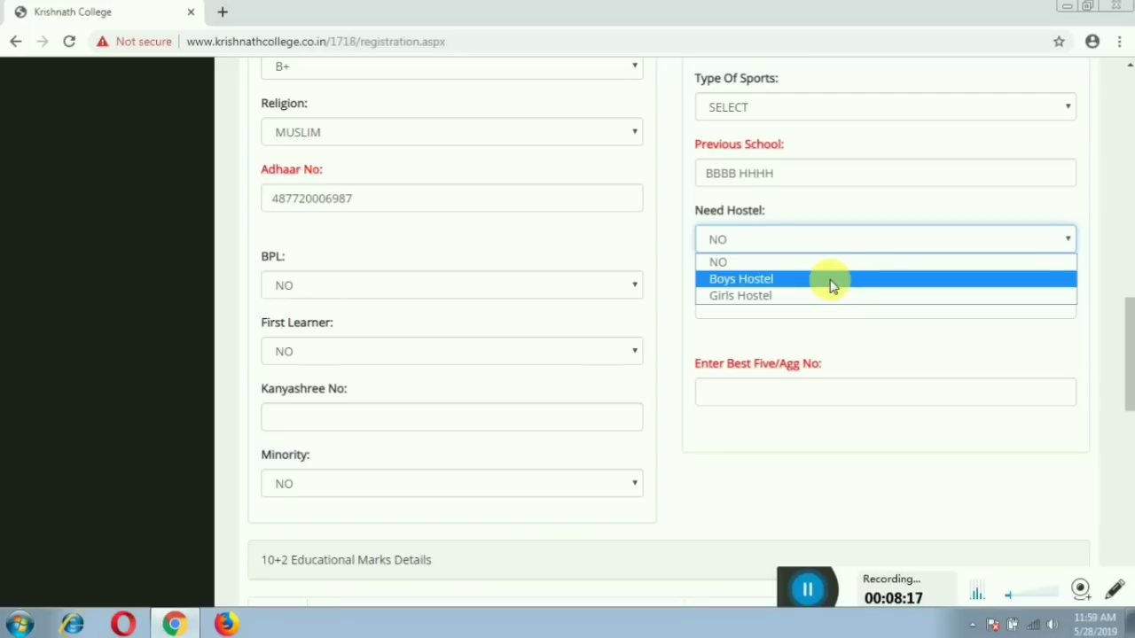
pyautogui.click(832, 282)
# Fill in the applicant's e-mail address and enter 435 as the Best Five aggregate.
pyautogui.click(897, 307)
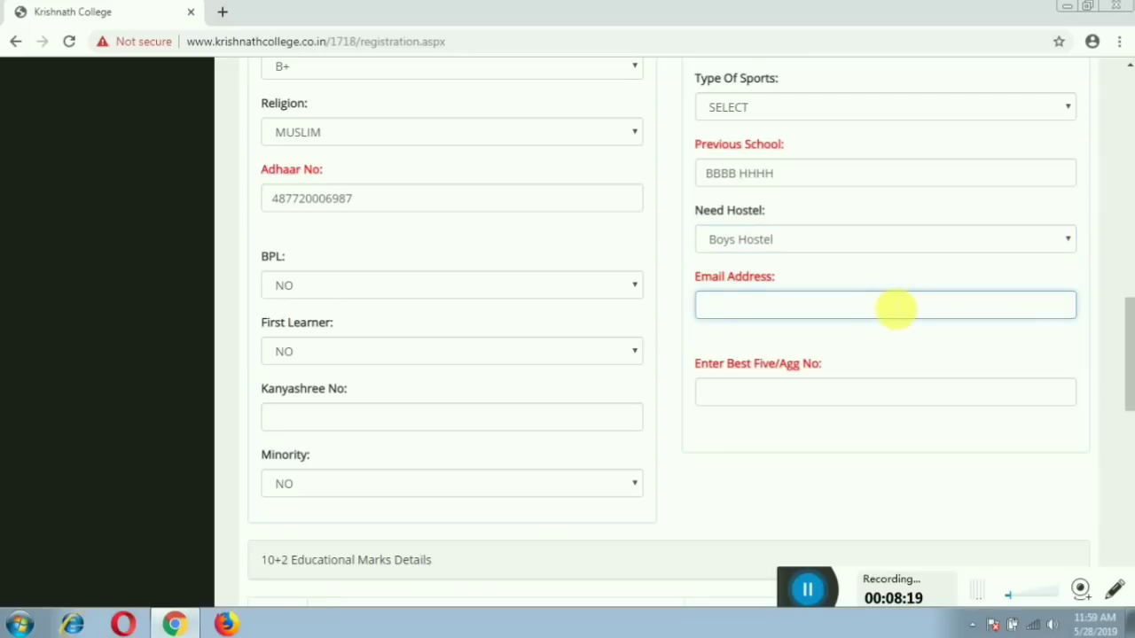
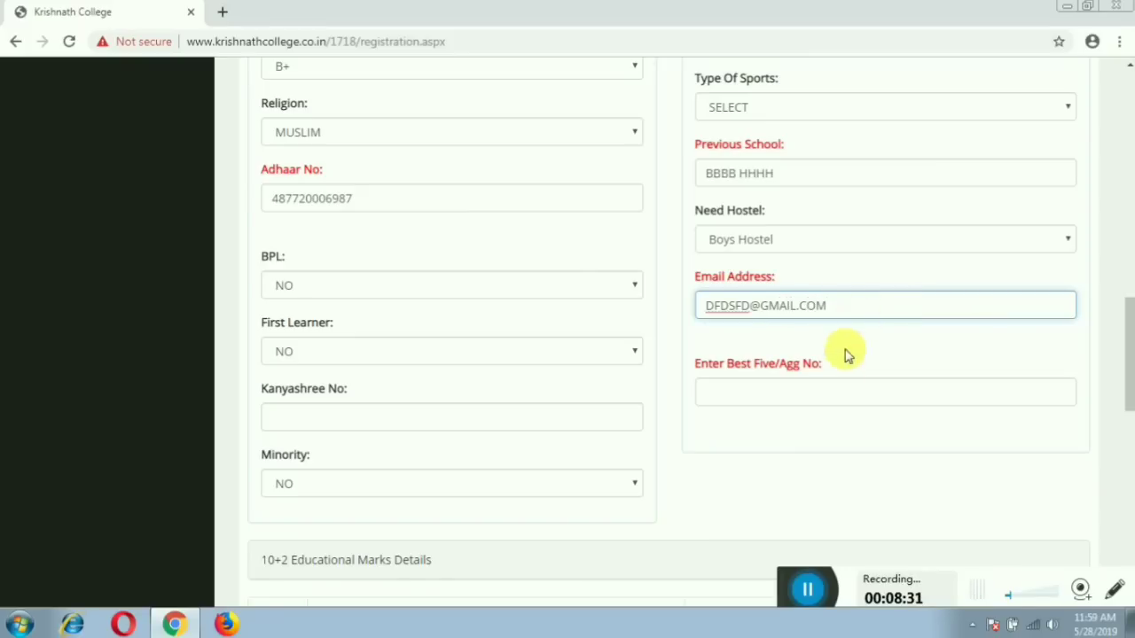
pyautogui.click(825, 401)
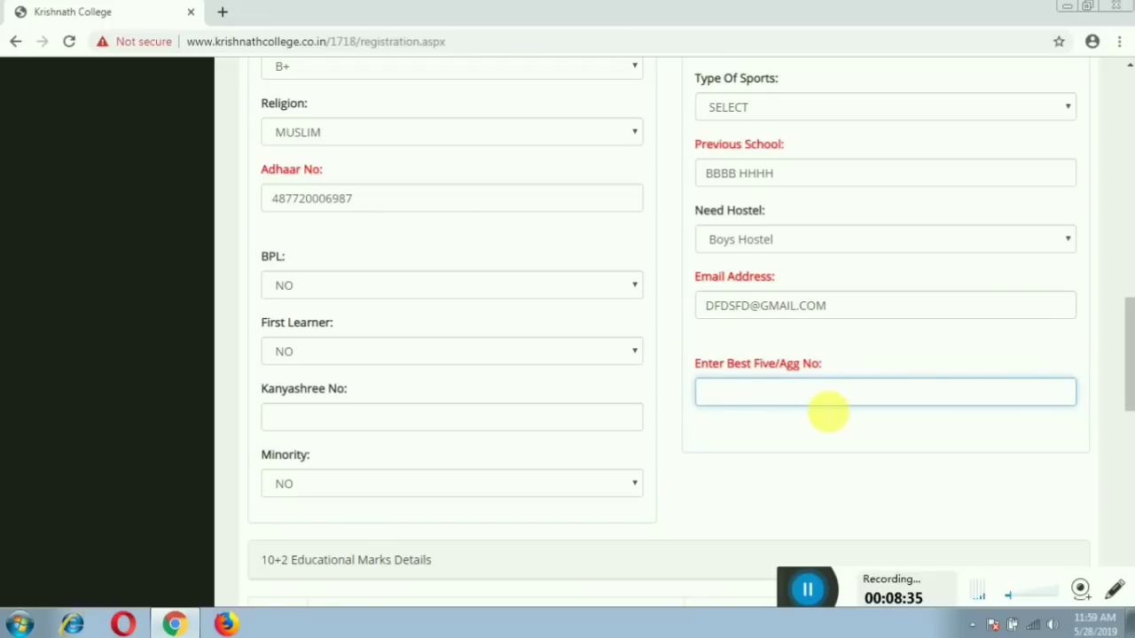
pyautogui.write('435')
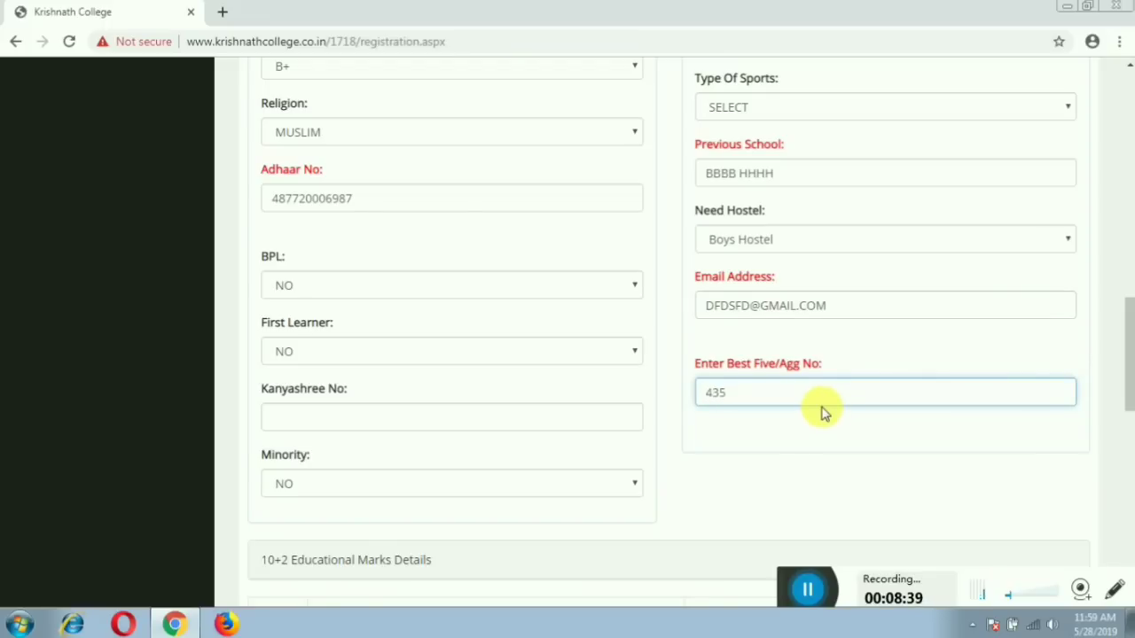
pyautogui.scroll(-3, 828, 413)
# Set marks rows 1–2 to Bengali 78 and English 85.
pyautogui.scroll(-2, 838, 414)
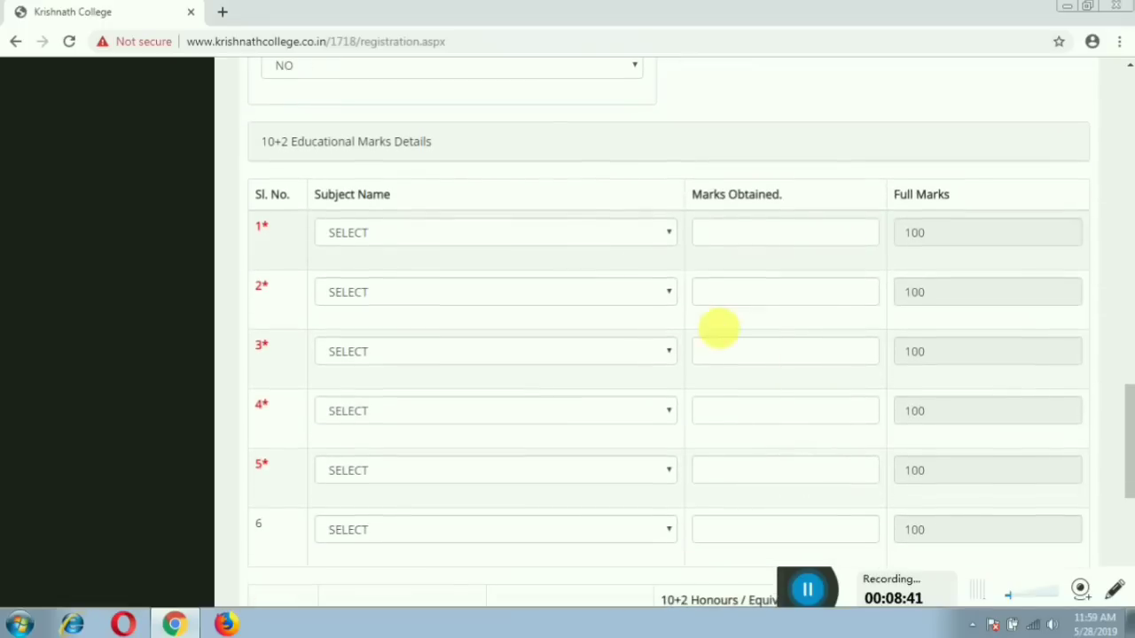
pyautogui.click(560, 238)
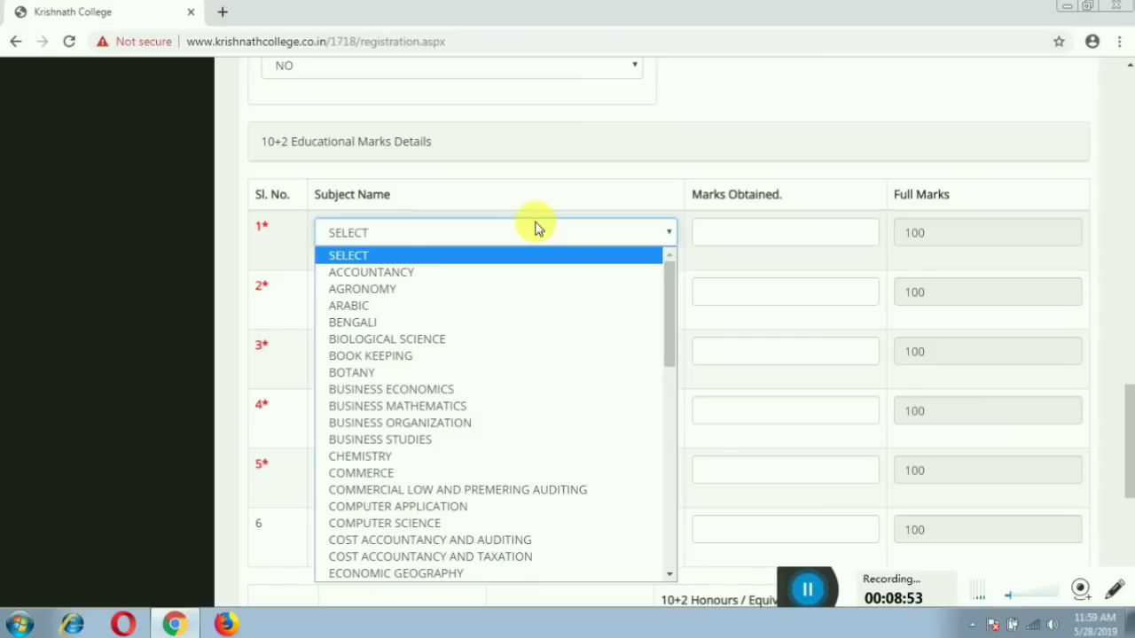
pyautogui.click(463, 322)
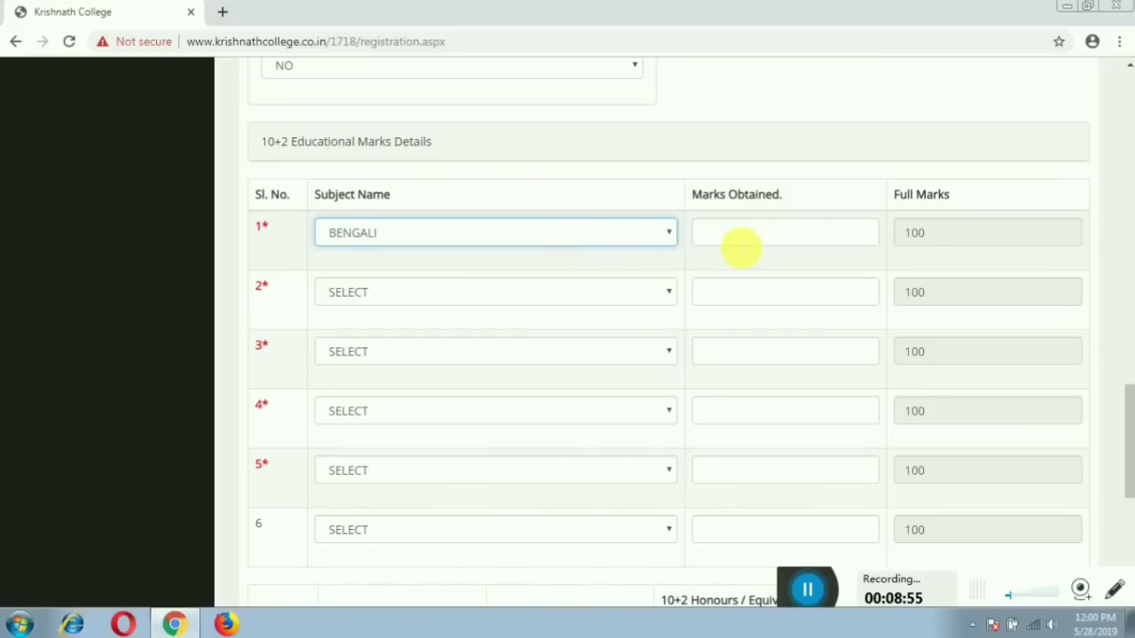
pyautogui.click(740, 248)
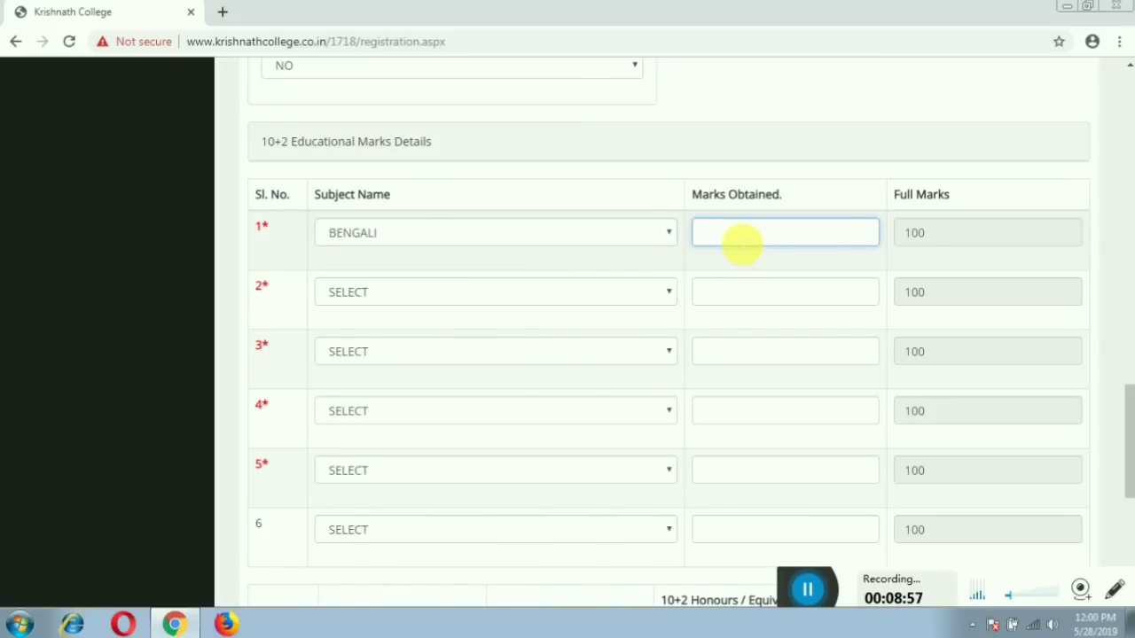
pyautogui.write('78')
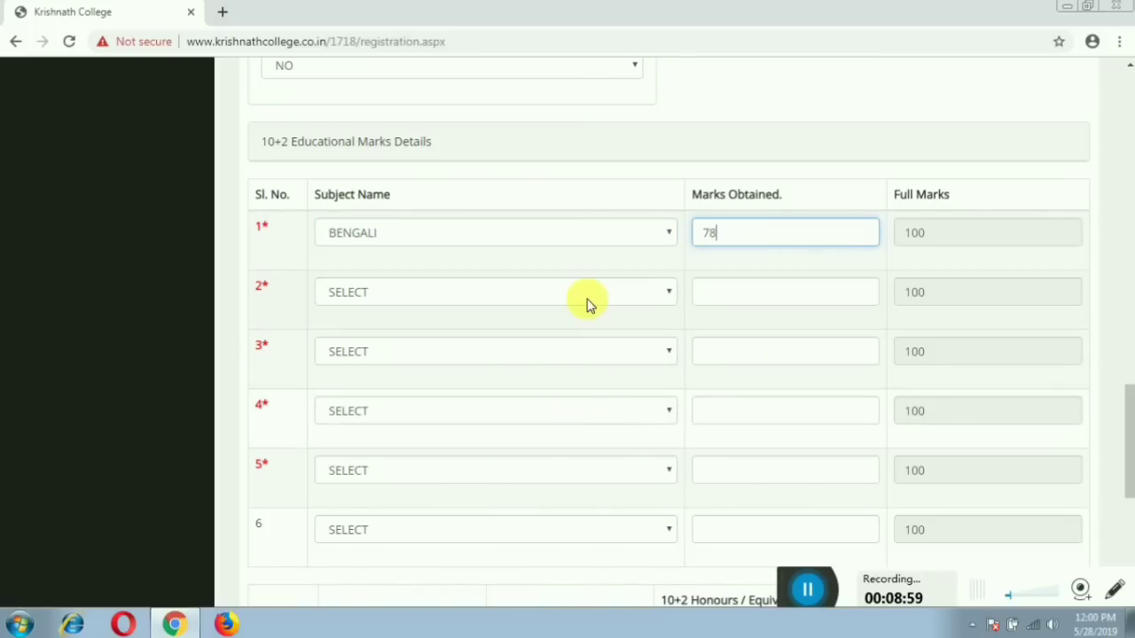
pyautogui.click(588, 301)
pyautogui.click(588, 302)
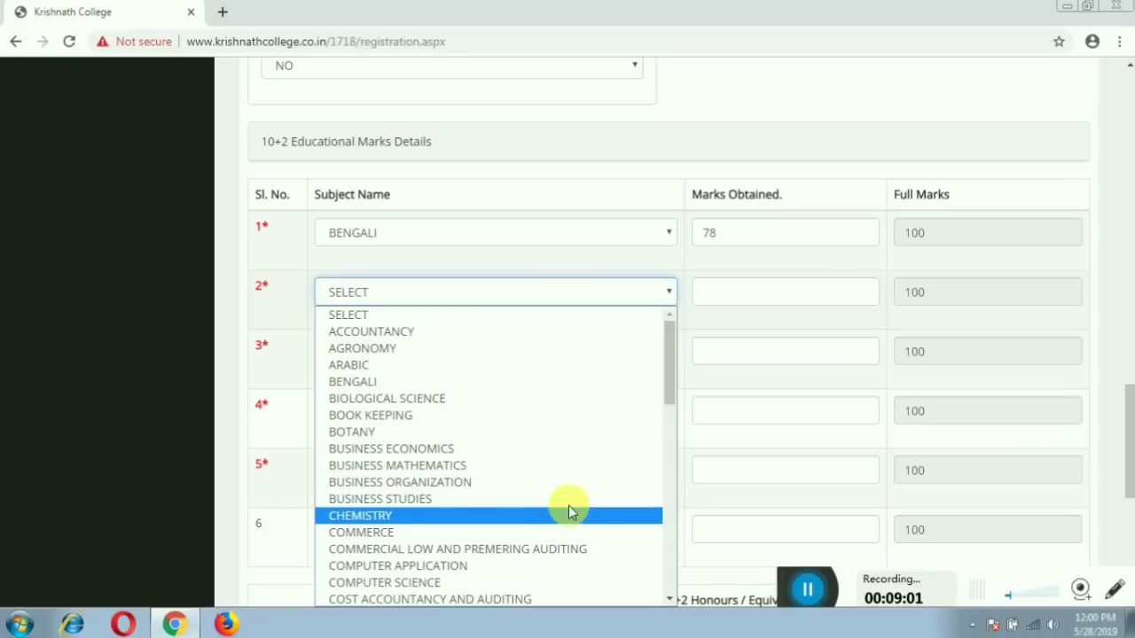
pyautogui.scroll(-4, 568, 487)
pyautogui.click(537, 356)
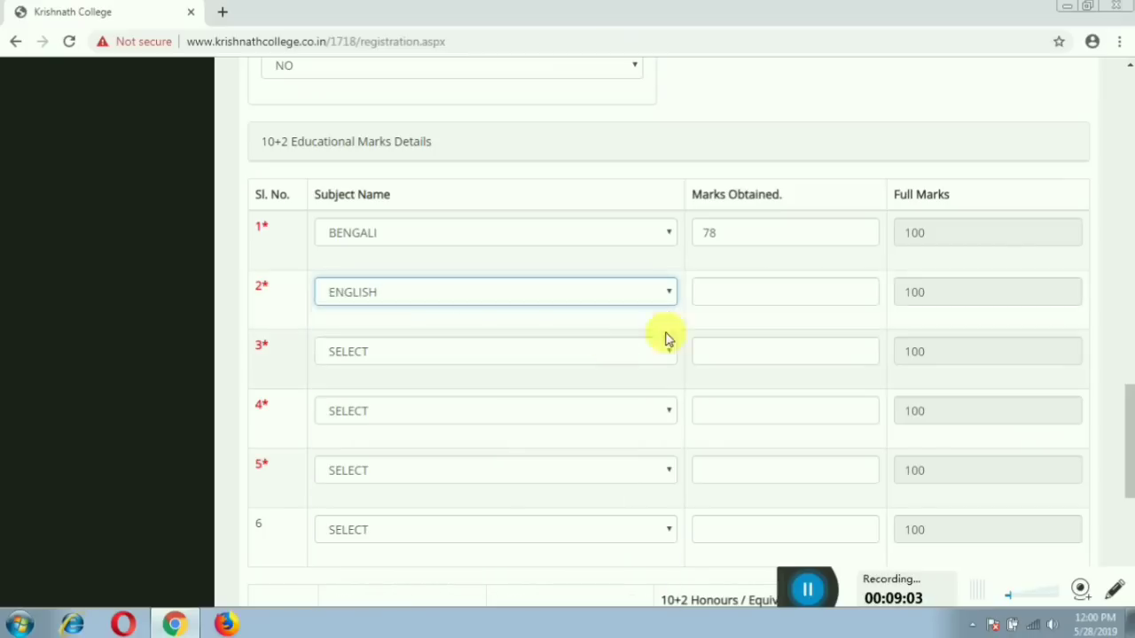
pyautogui.click(726, 295)
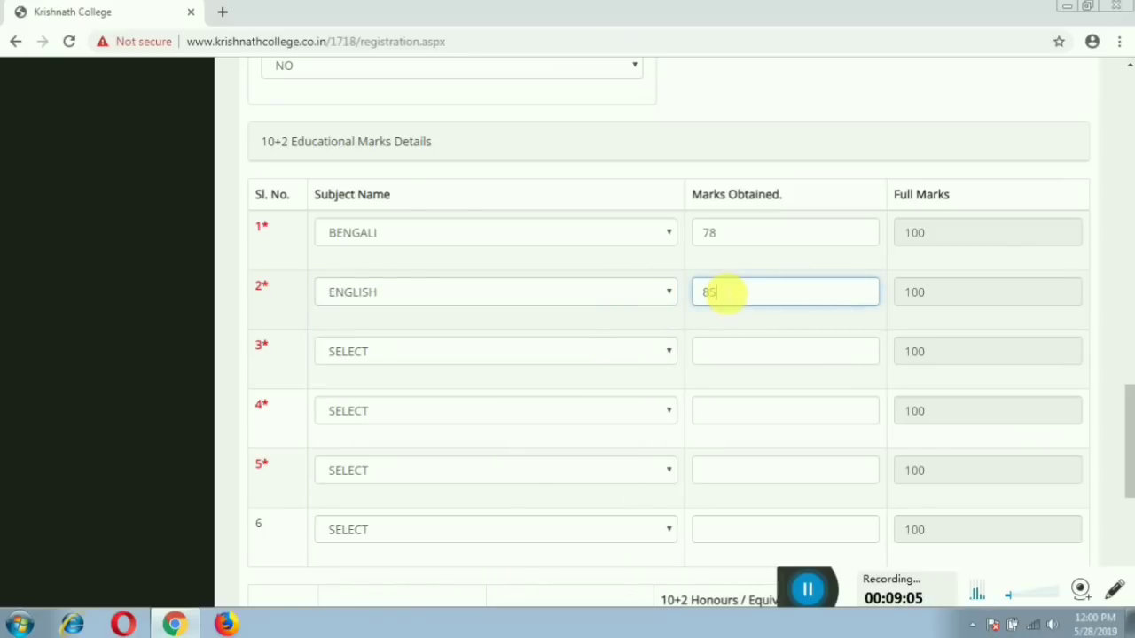
# Set marks rows 3–4 to Education 87 and Geography 94.
pyautogui.click(633, 352)
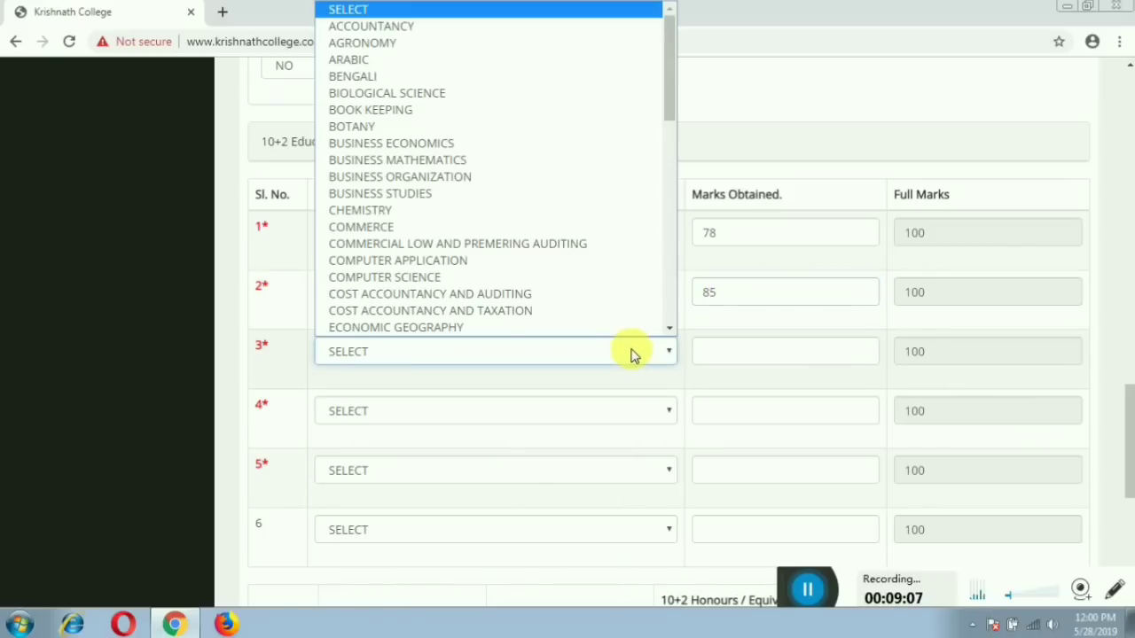
pyautogui.scroll(-2, 567, 302)
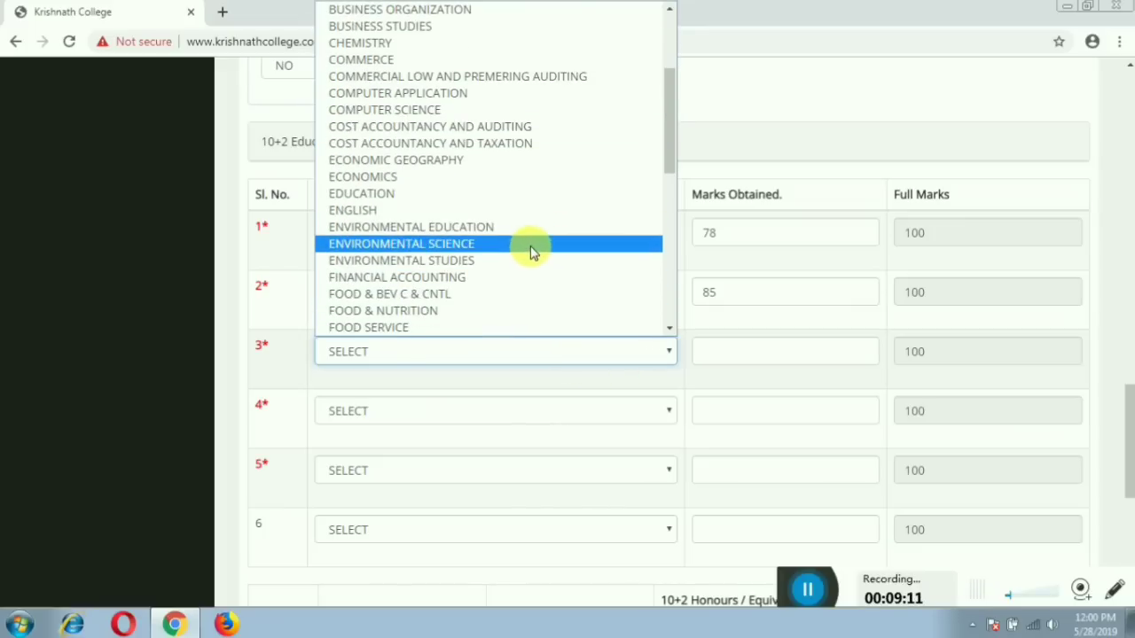
pyautogui.scroll(-6, 532, 256)
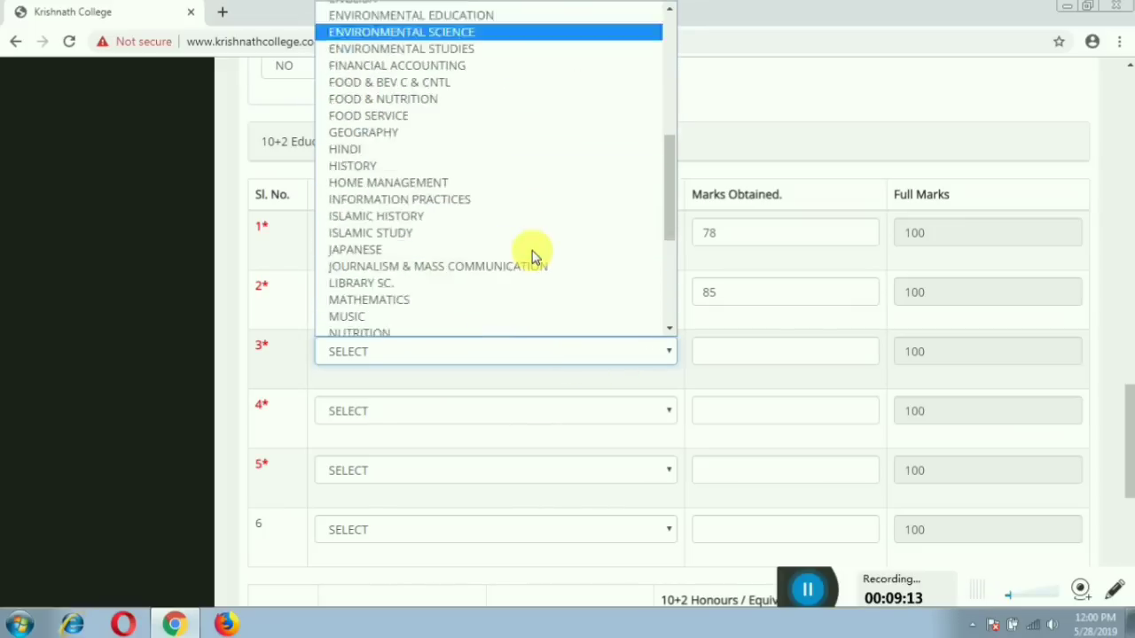
pyautogui.scroll(4, 532, 255)
pyautogui.scroll(3, 532, 255)
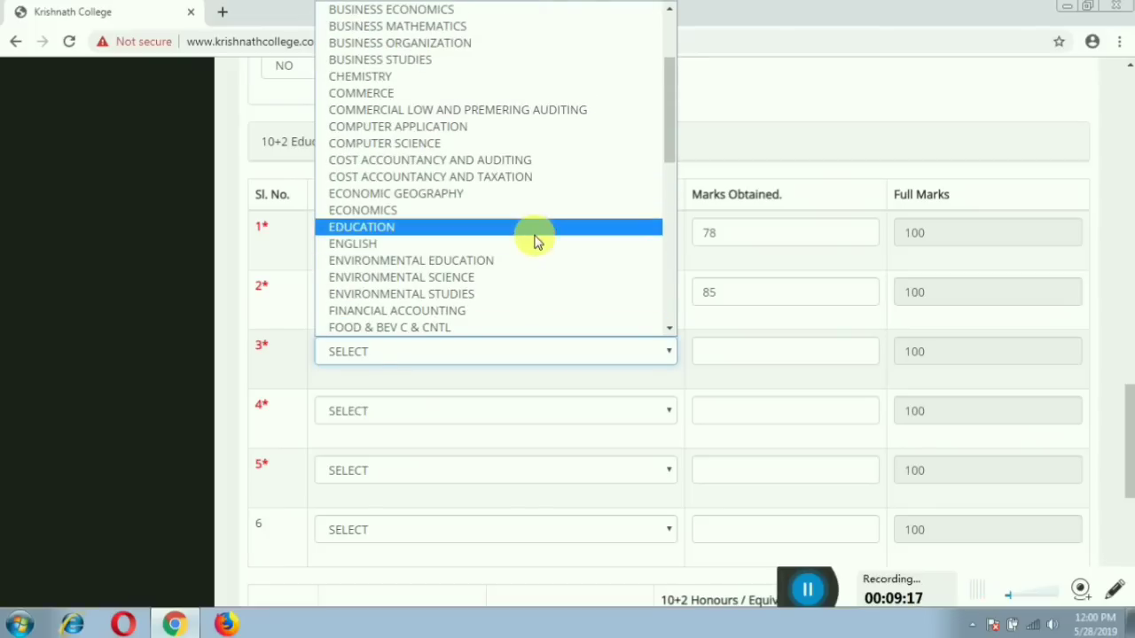
pyautogui.click(534, 228)
pyautogui.click(725, 356)
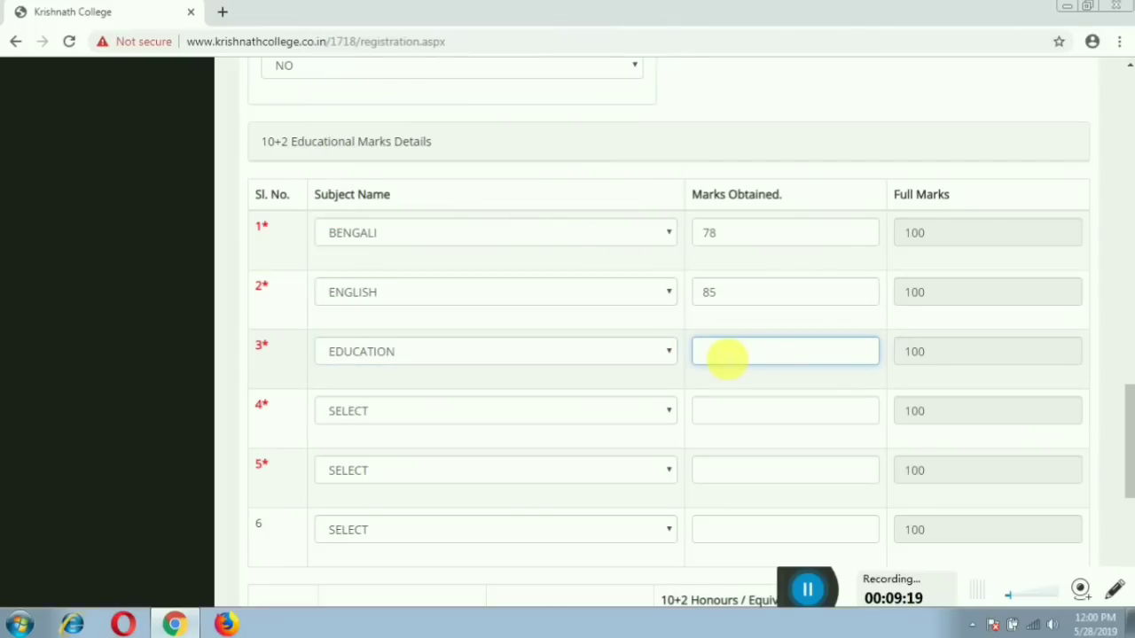
pyautogui.write('87')
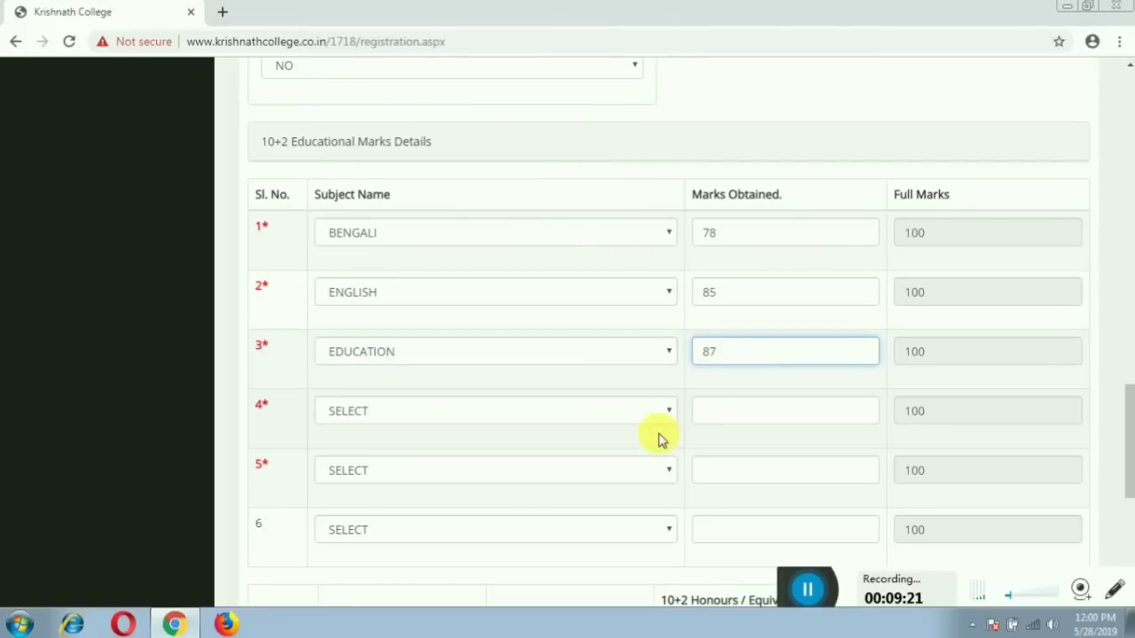
pyautogui.click(648, 410)
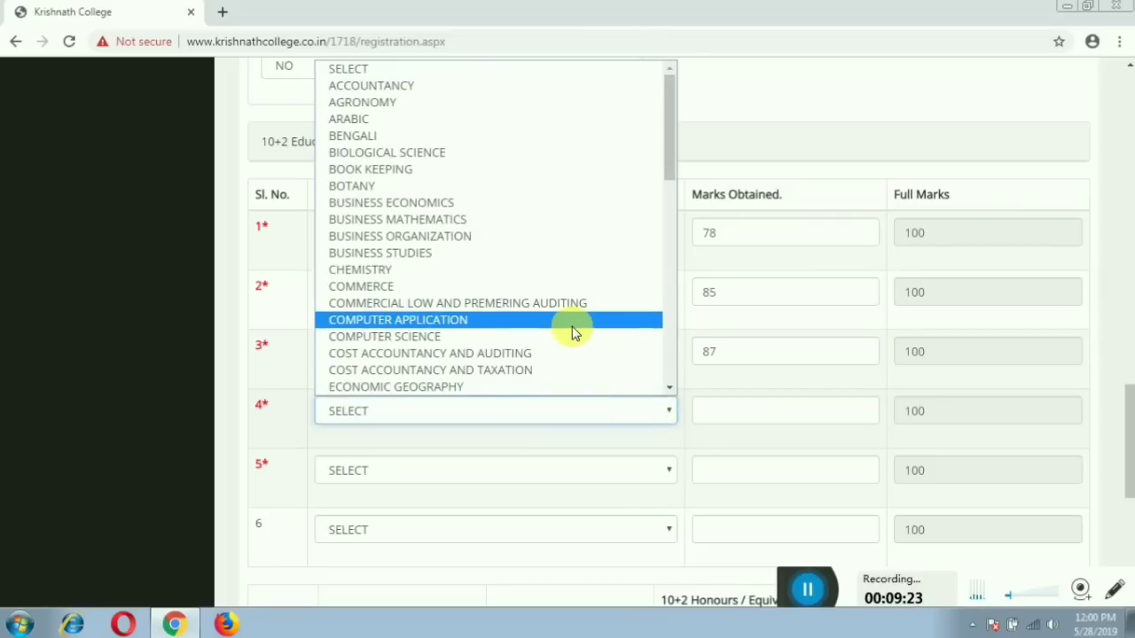
pyautogui.scroll(-10, 572, 335)
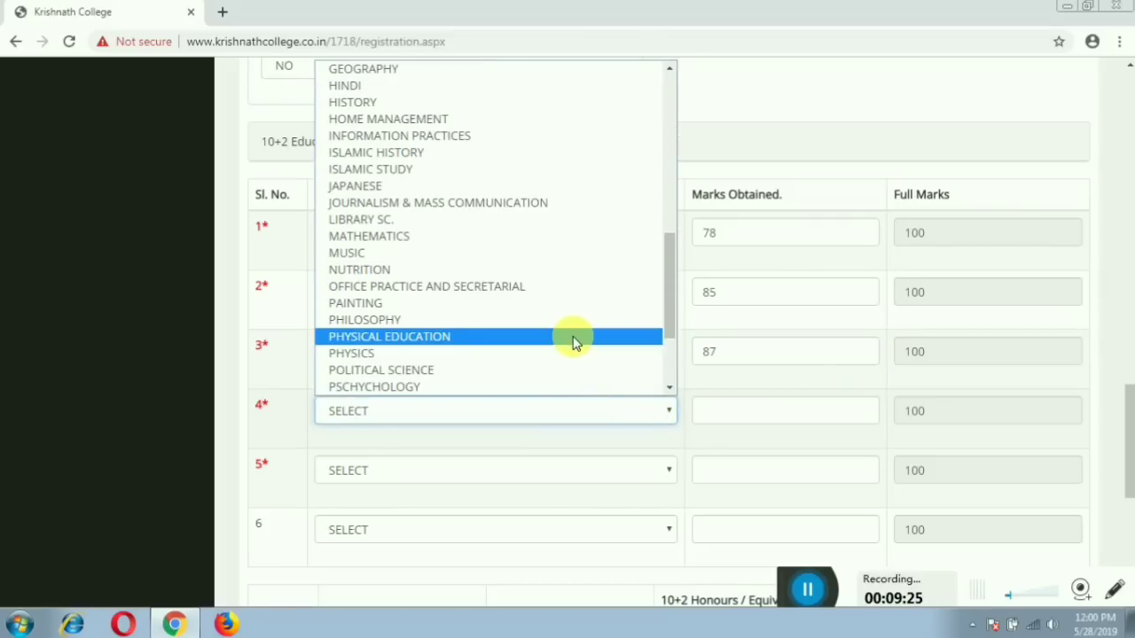
pyautogui.scroll(-3, 572, 344)
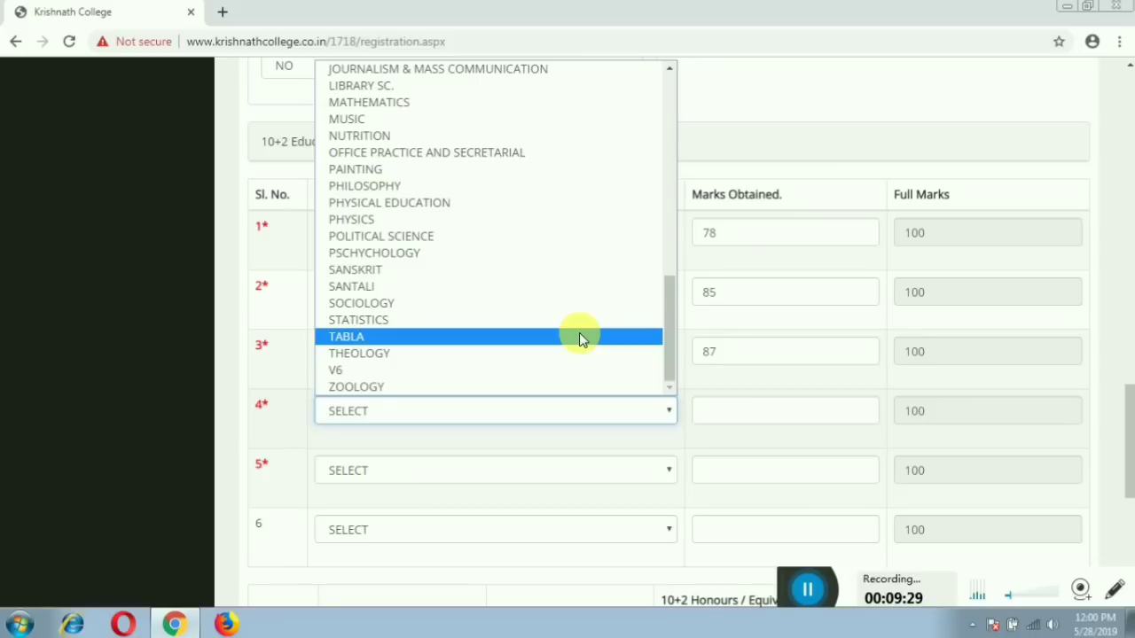
pyautogui.scroll(2, 581, 336)
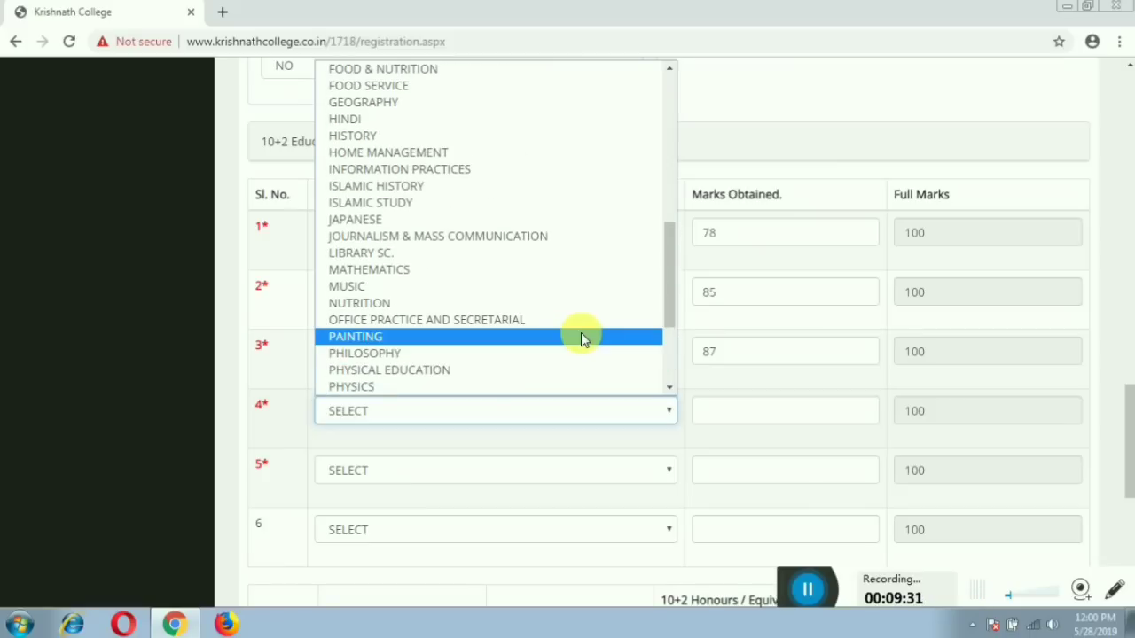
pyautogui.click(513, 102)
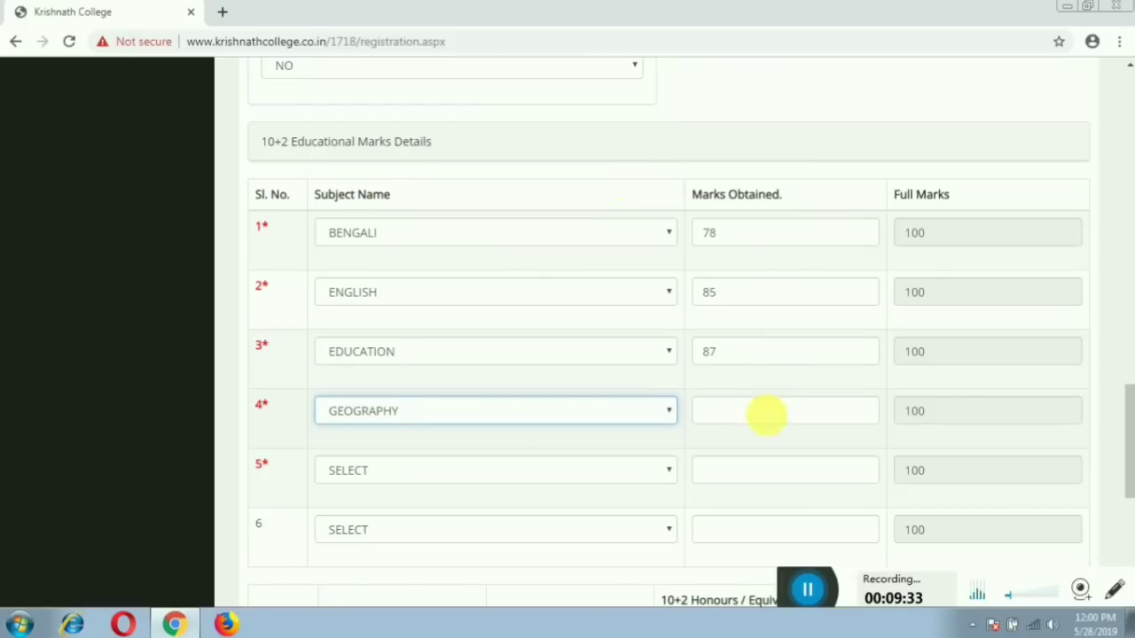
pyautogui.click(766, 415)
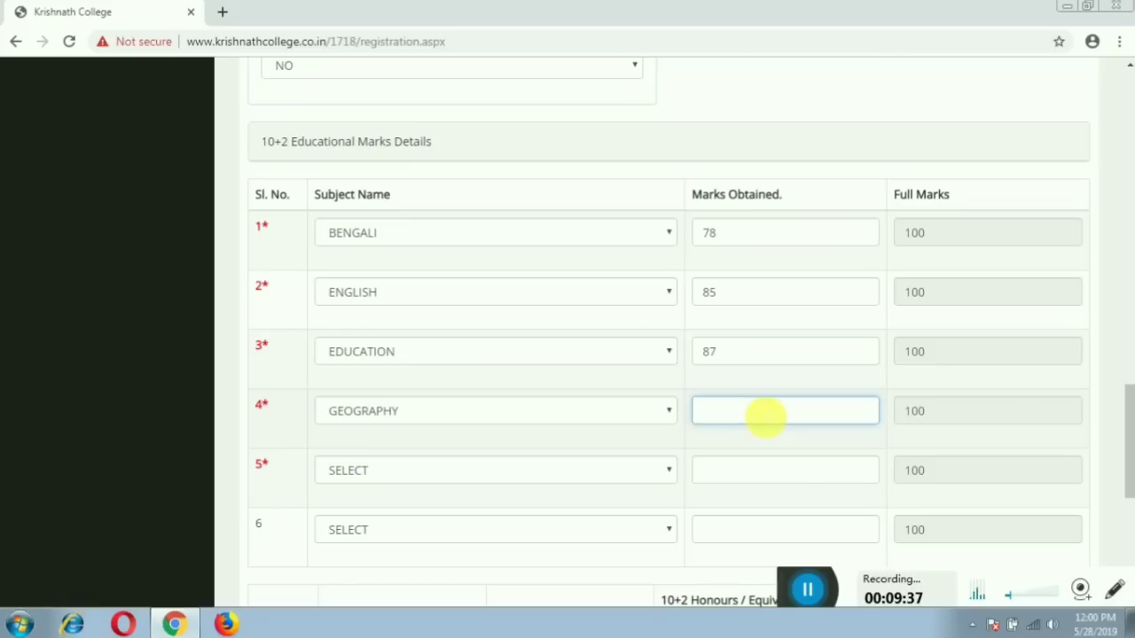
pyautogui.write('94')
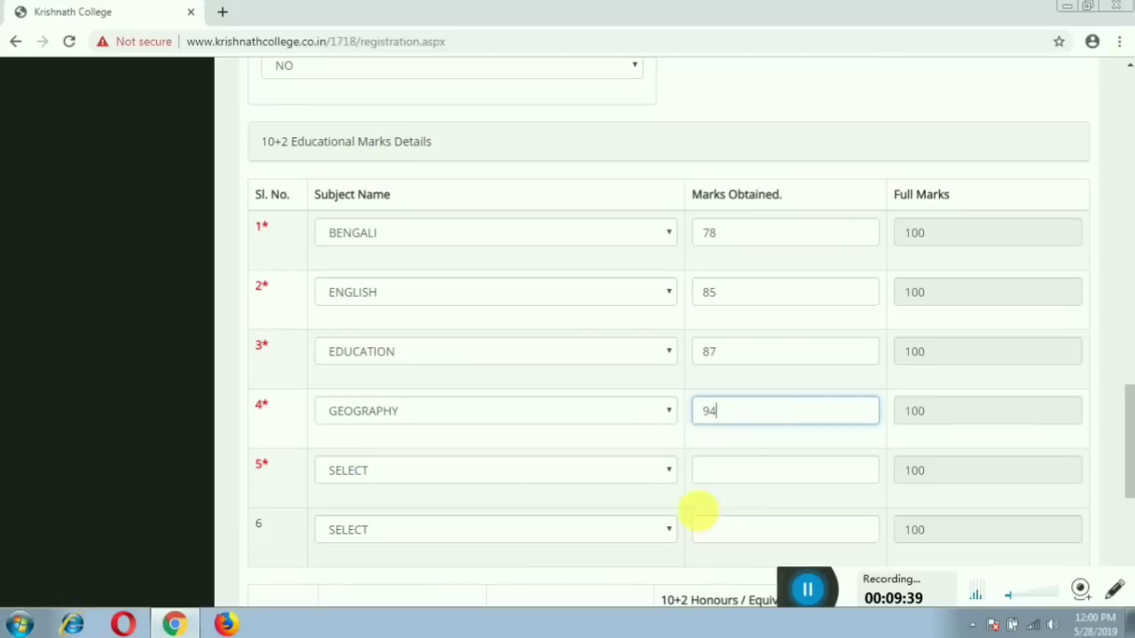
# Set marks rows 5–6 to Philosophy 91 and History 70.
pyautogui.click(658, 477)
pyautogui.scroll(-10, 550, 399)
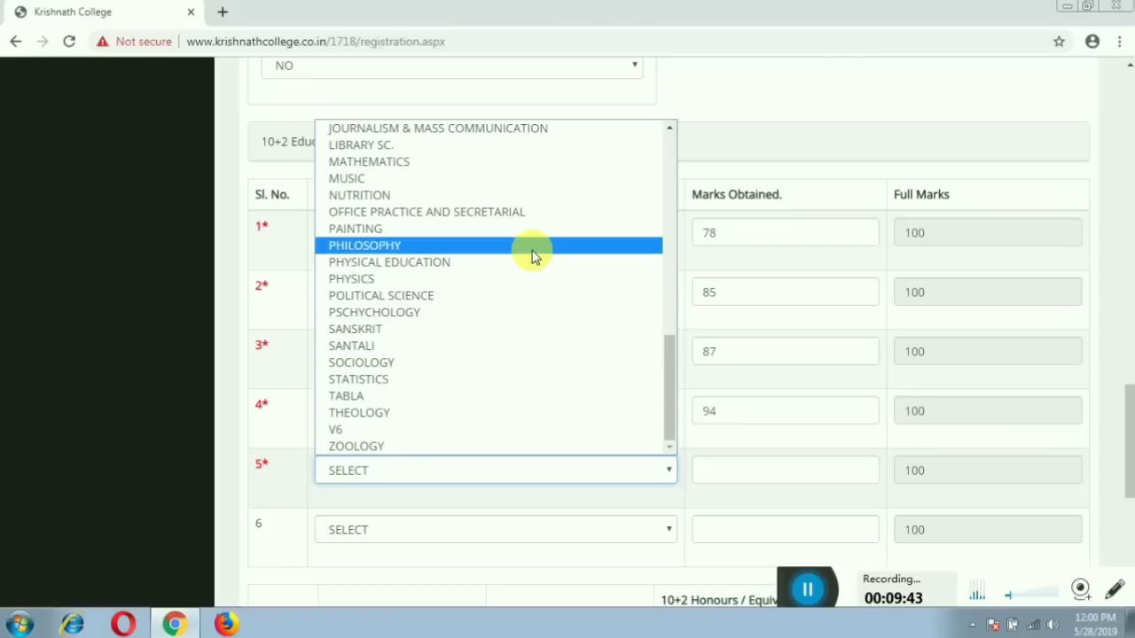
pyautogui.click(532, 246)
pyautogui.click(761, 476)
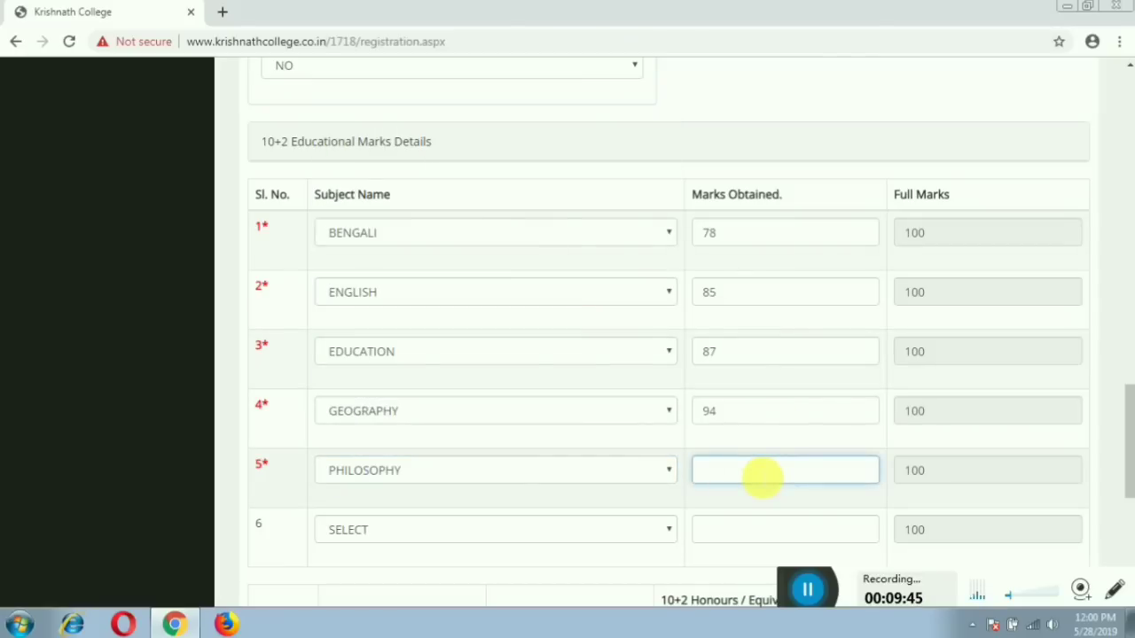
pyautogui.write('91')
pyautogui.click(667, 528)
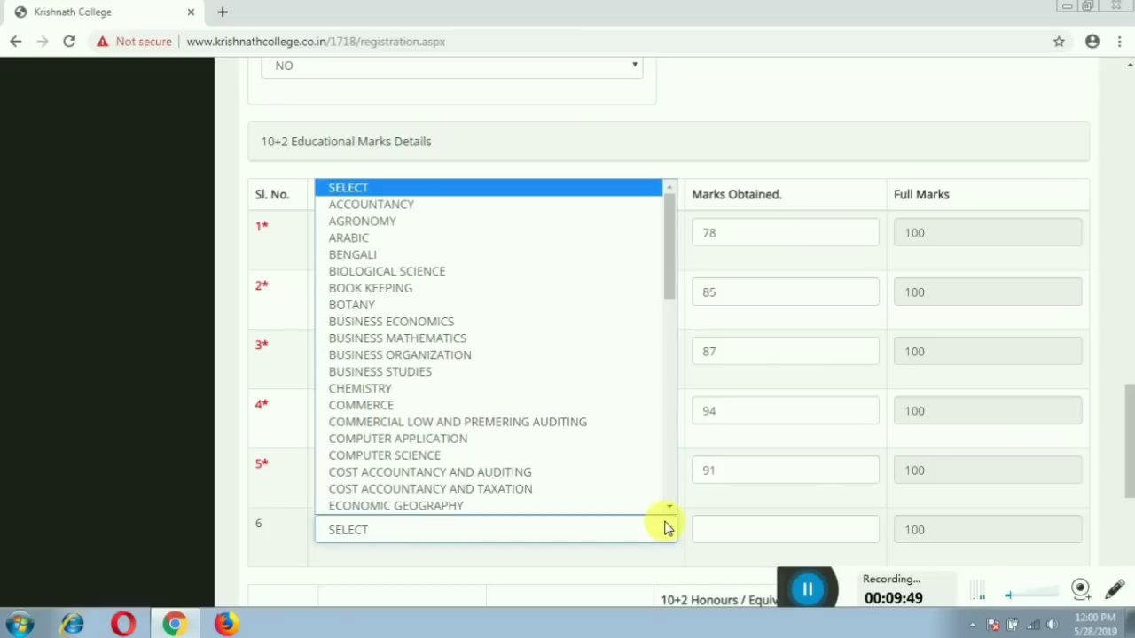
pyautogui.scroll(-5, 588, 459)
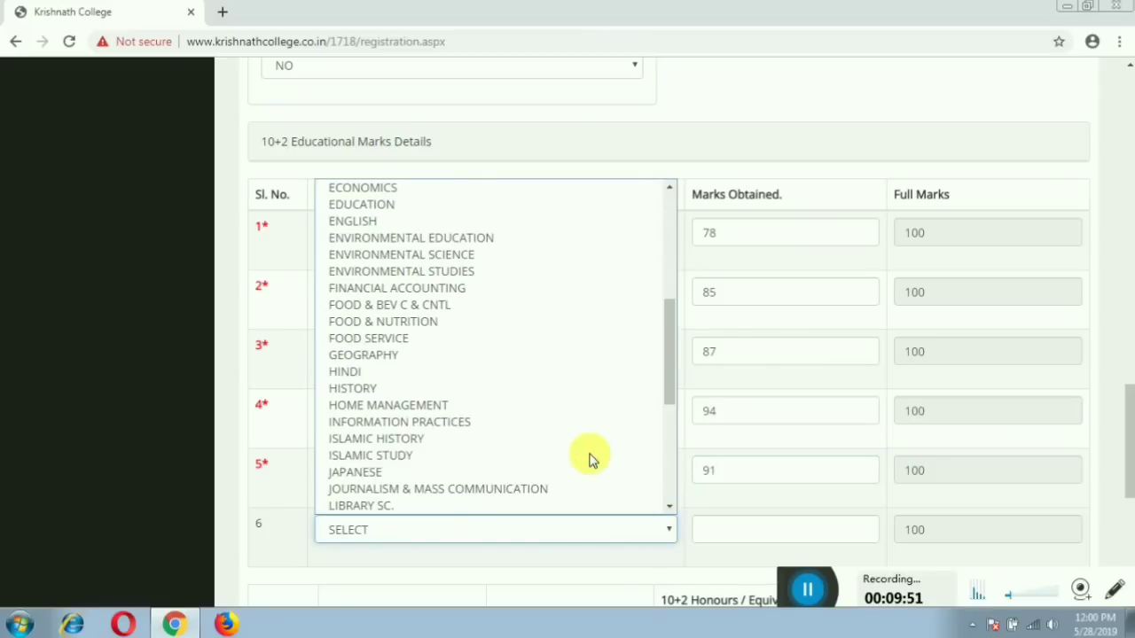
pyautogui.click(572, 393)
pyautogui.click(743, 531)
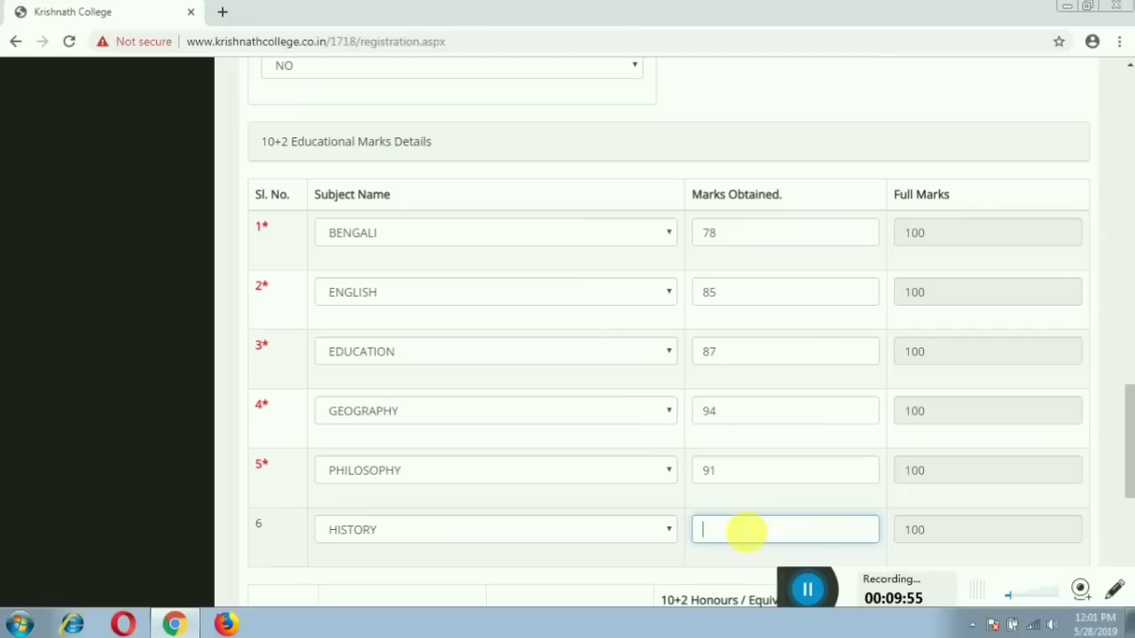
pyautogui.write('70')
pyautogui.click(483, 538)
pyautogui.scroll(-1, 505, 509)
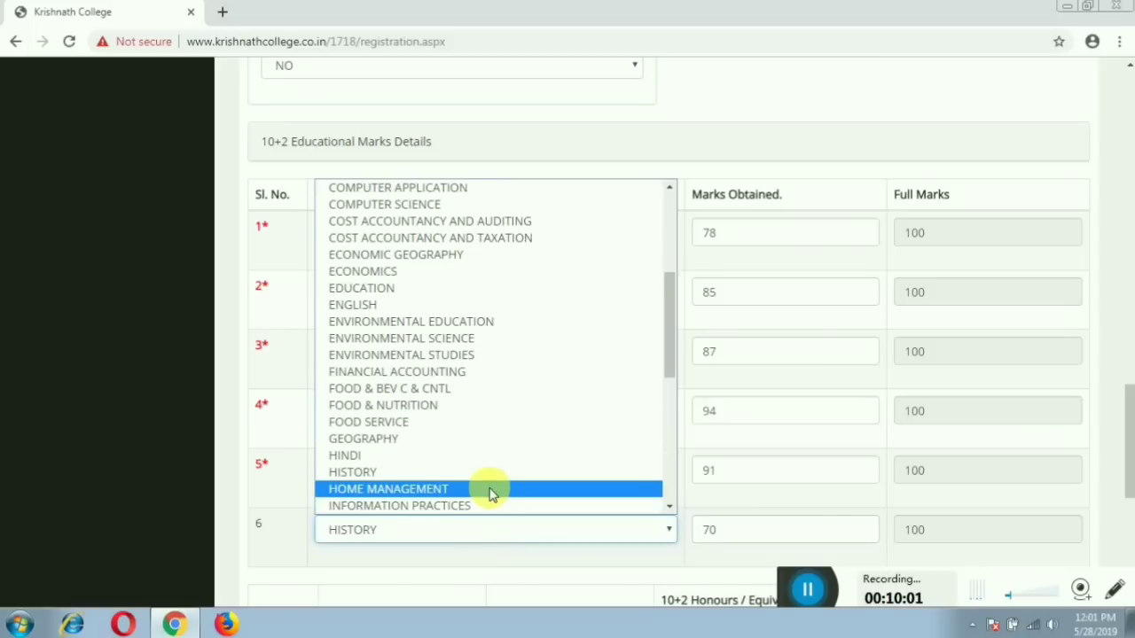
pyautogui.click(486, 472)
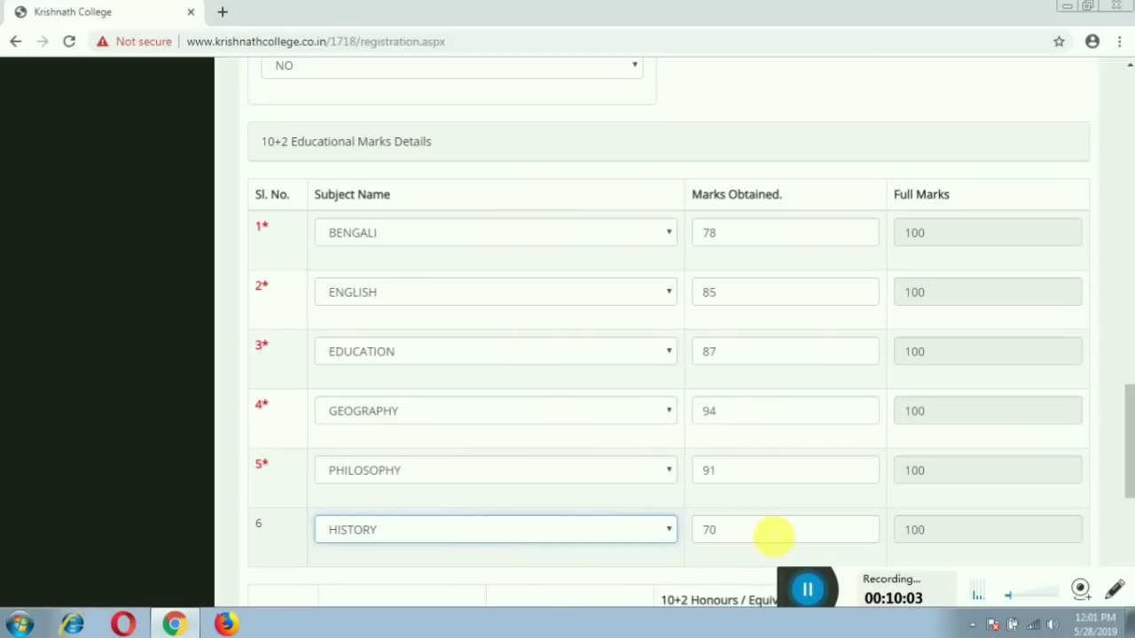
pyautogui.scroll(-2, 770, 535)
pyautogui.scroll(-2, 769, 535)
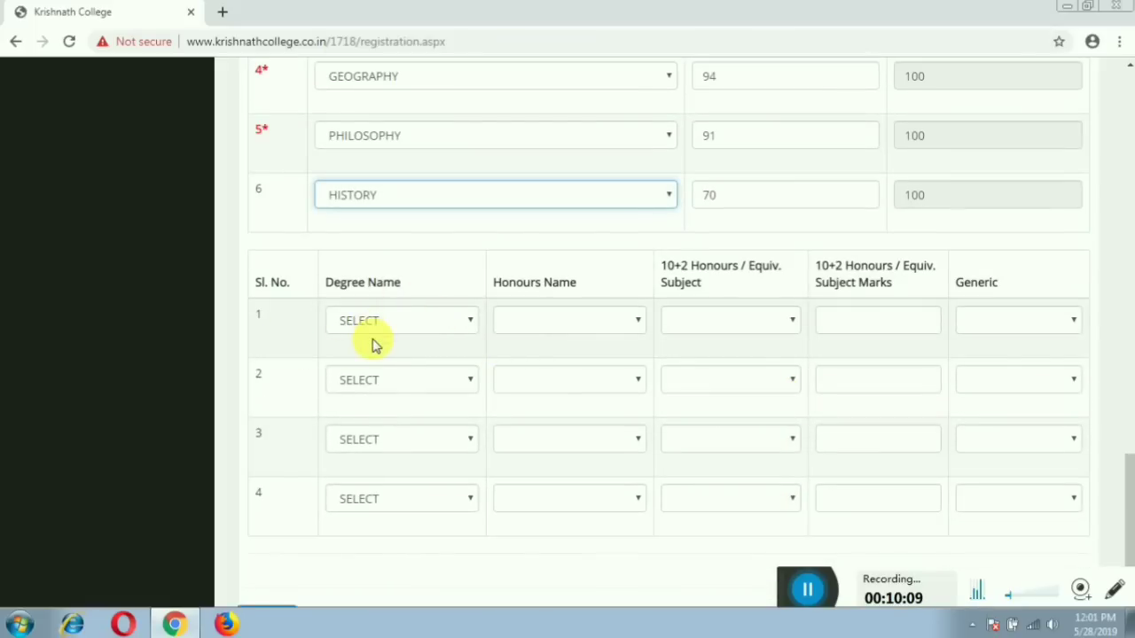
# Set the first preference to BA HONS with ENGLISH HONS as the honours subject.
pyautogui.click(421, 328)
pyautogui.click(437, 360)
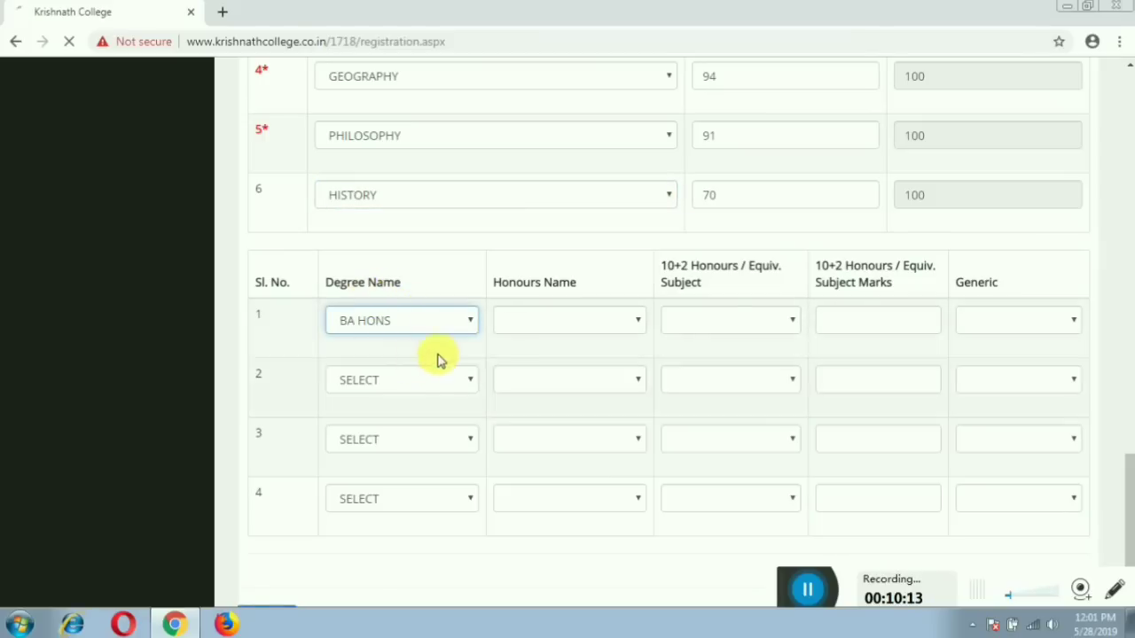
pyautogui.click(614, 326)
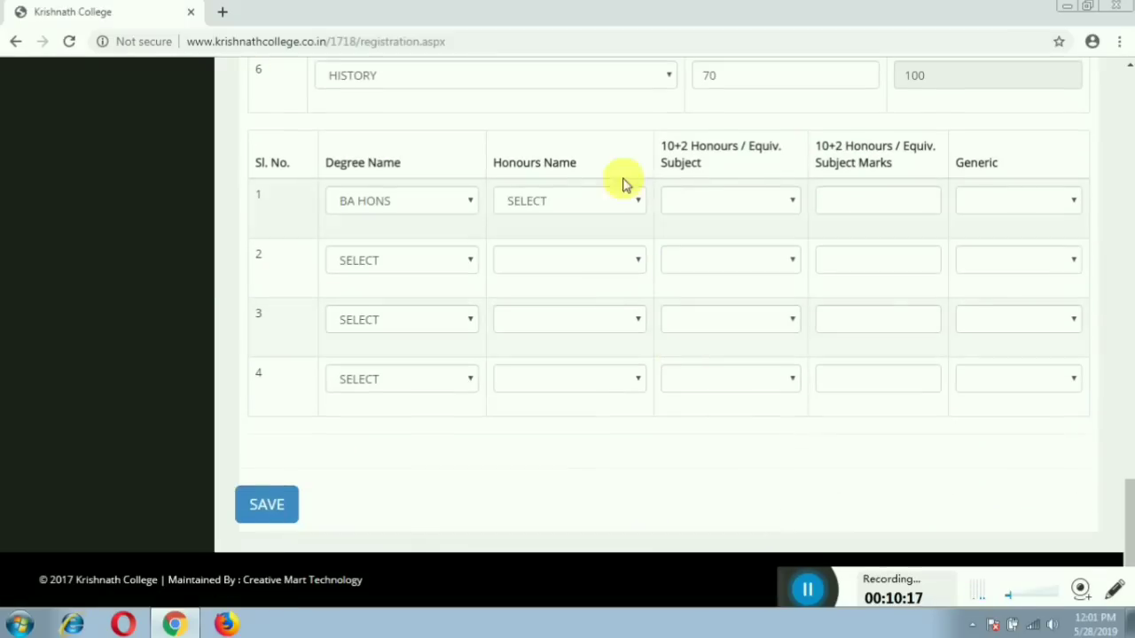
pyautogui.click(638, 202)
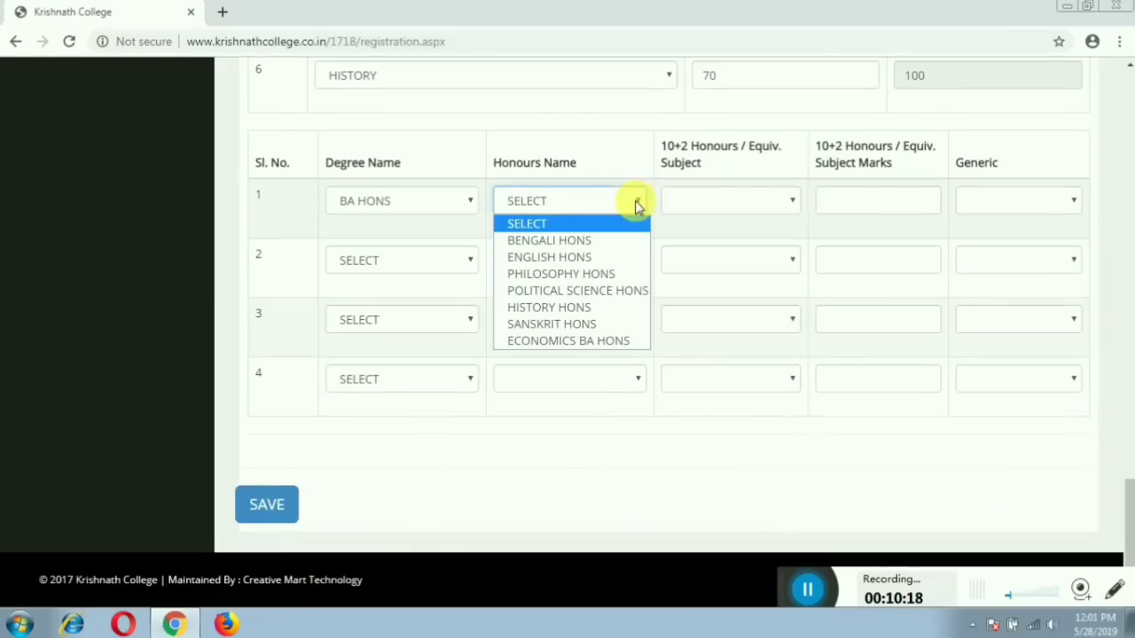
pyautogui.click(618, 259)
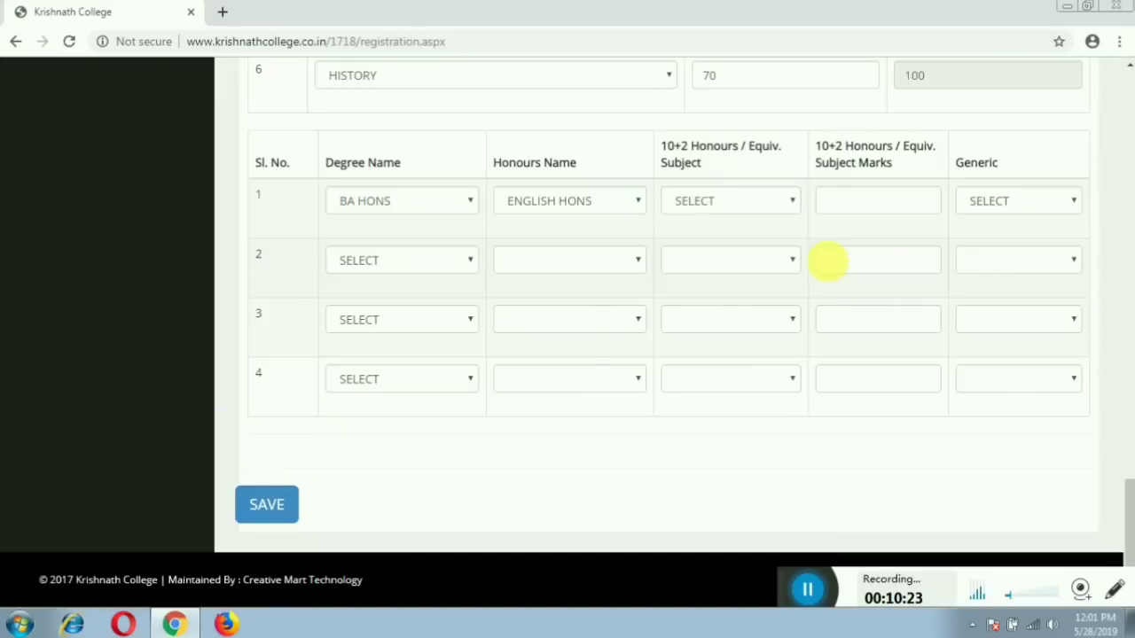
# Choose ENGLISH as the 10+2 subject with 85 marks and PHILOSOPHY as generic, then save.
pyautogui.click(791, 204)
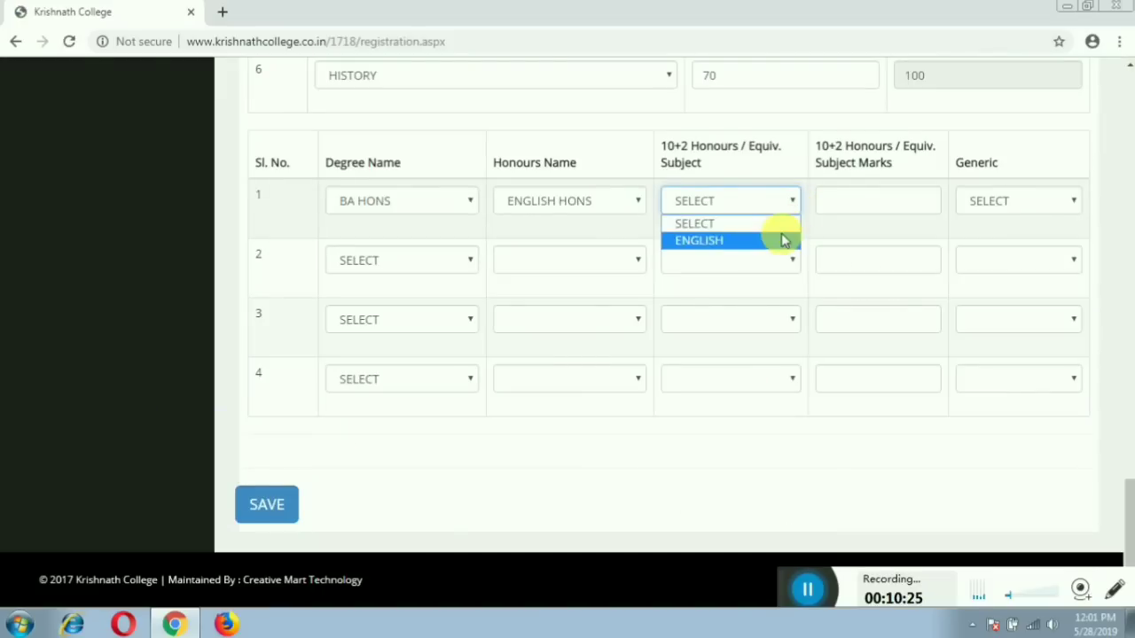
pyautogui.click(784, 240)
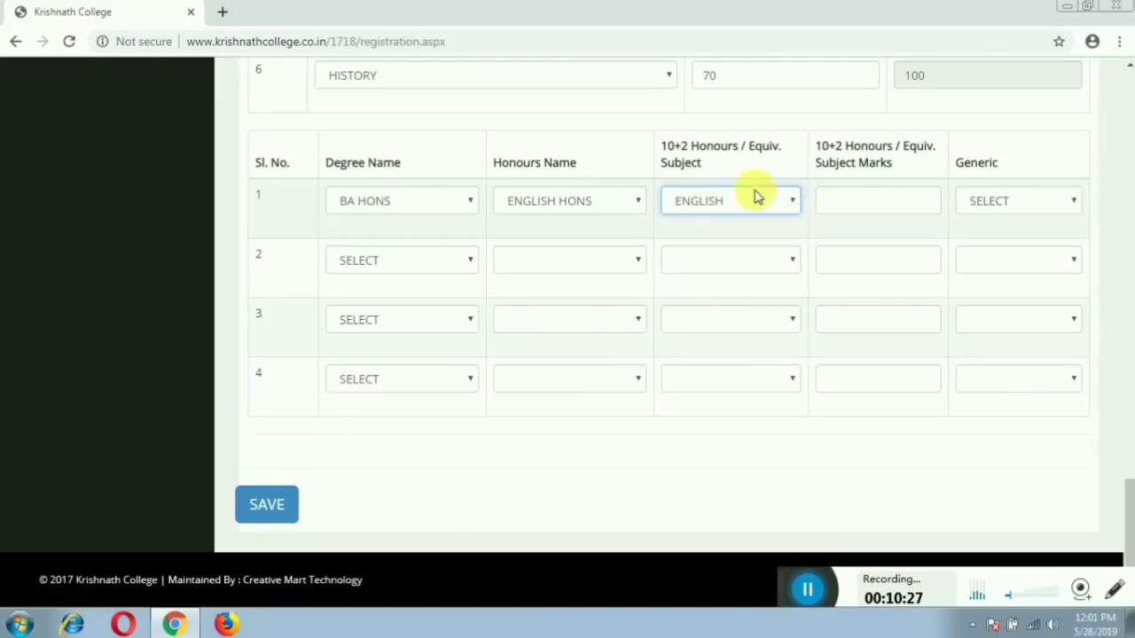
pyautogui.click(928, 204)
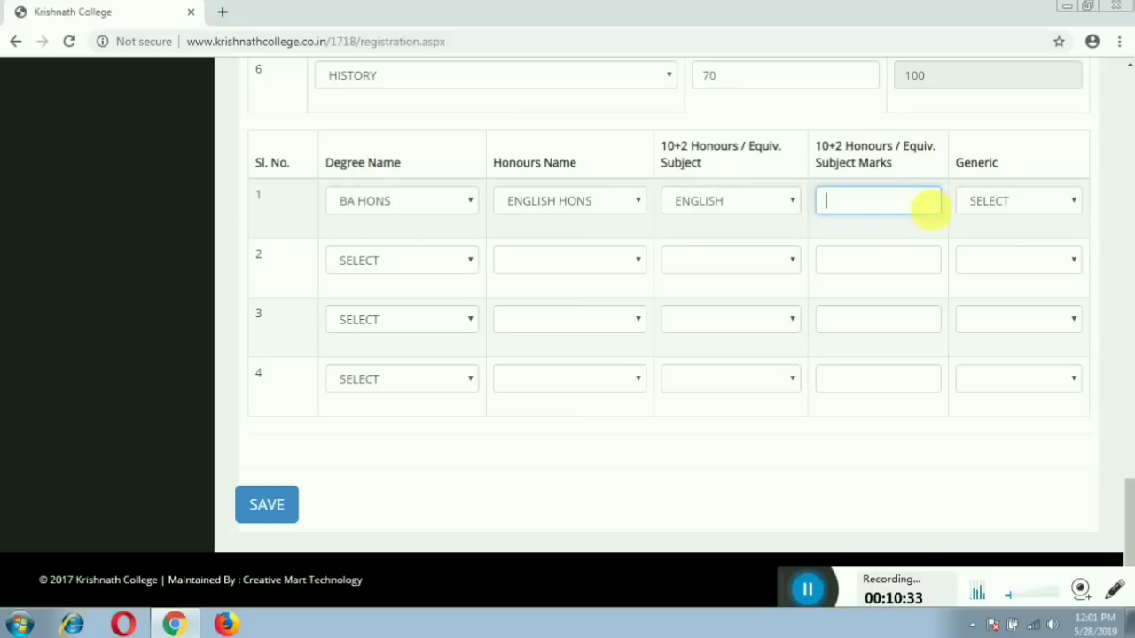
pyautogui.write('85')
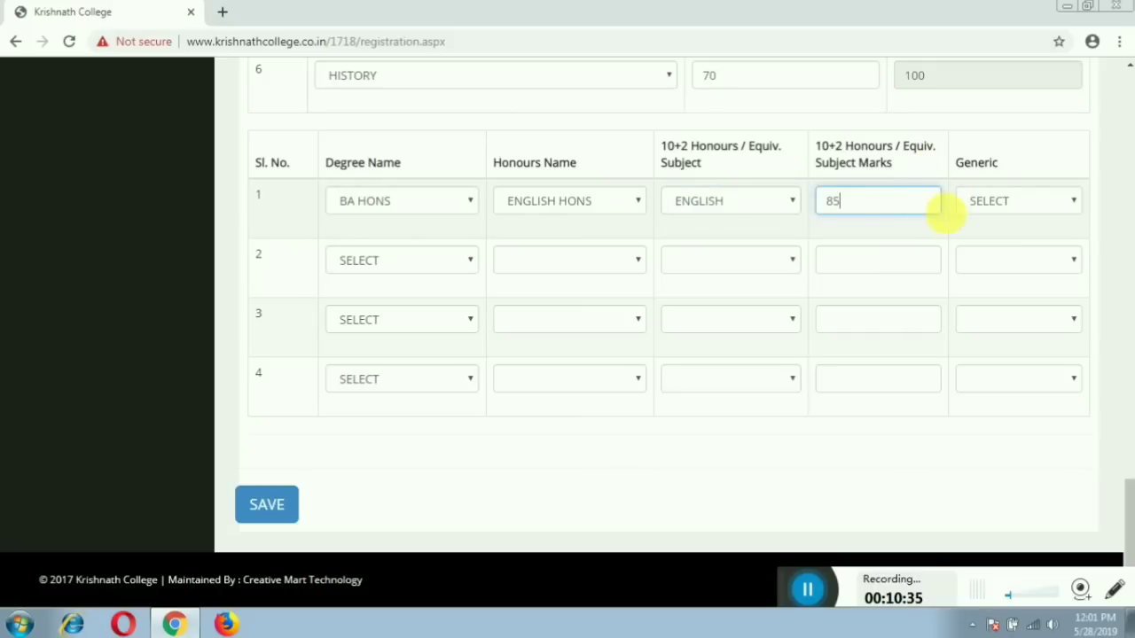
pyautogui.click(1016, 204)
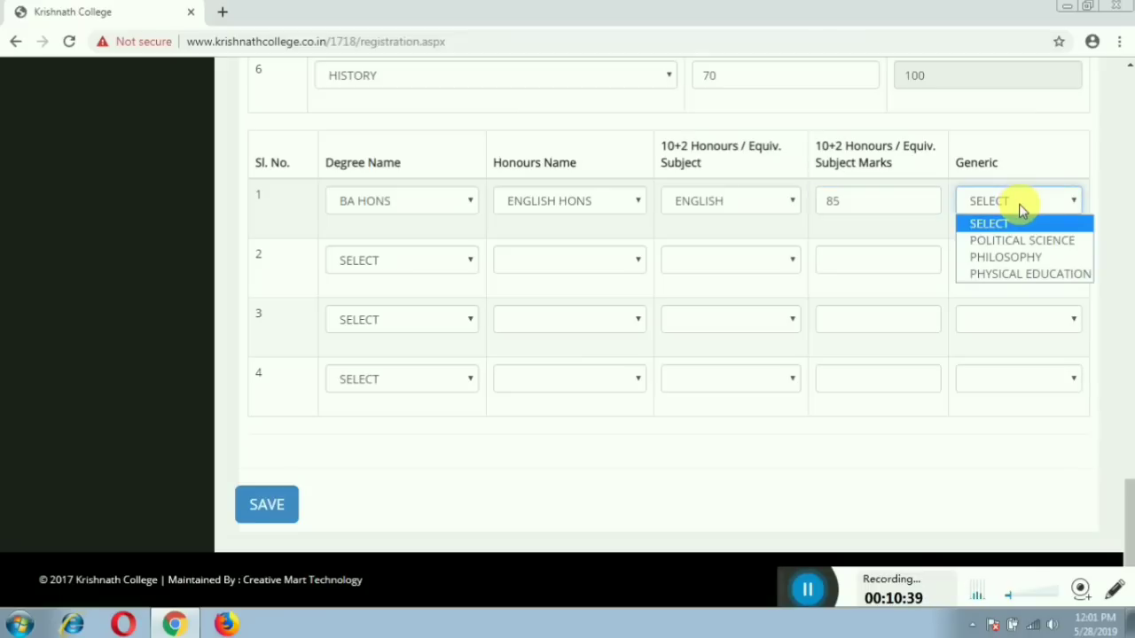
pyautogui.click(1034, 258)
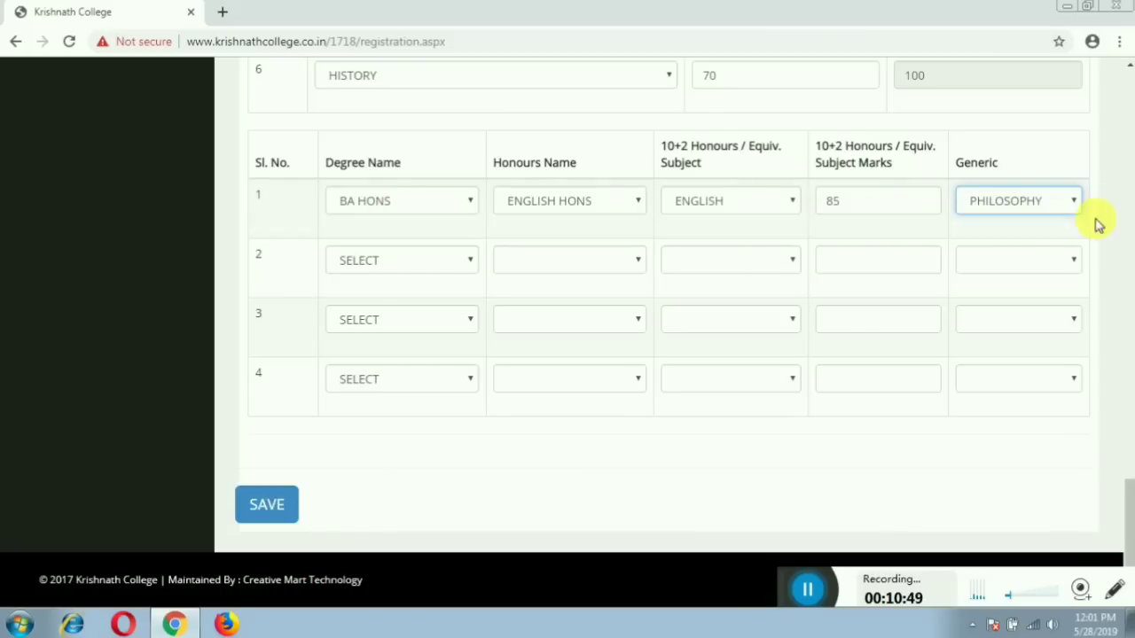
pyautogui.click(267, 507)
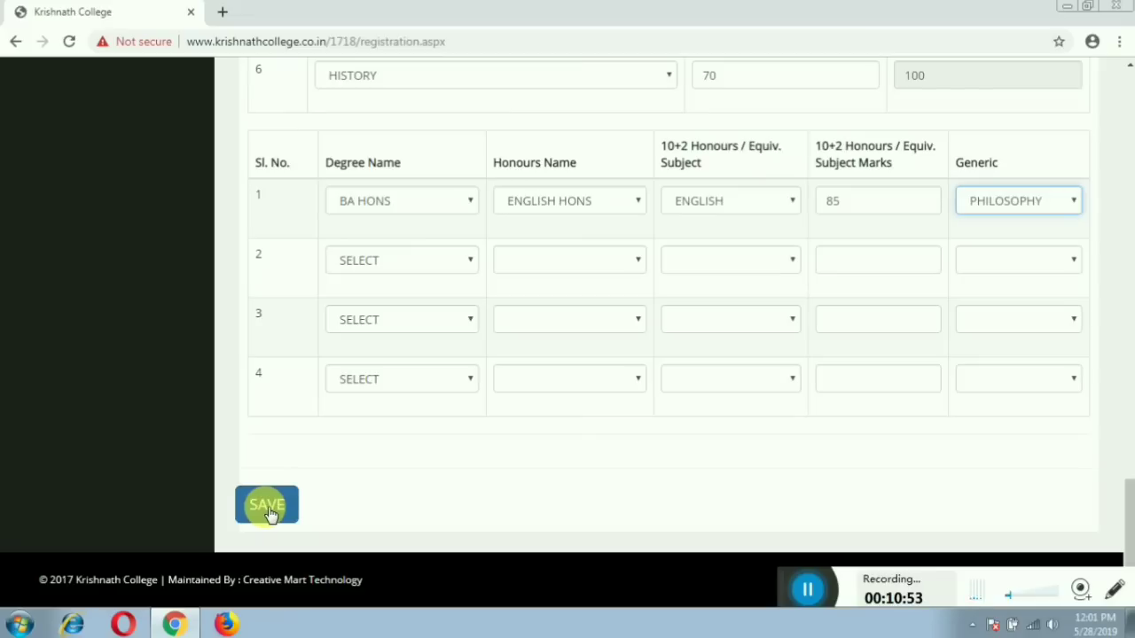
pyautogui.click(267, 508)
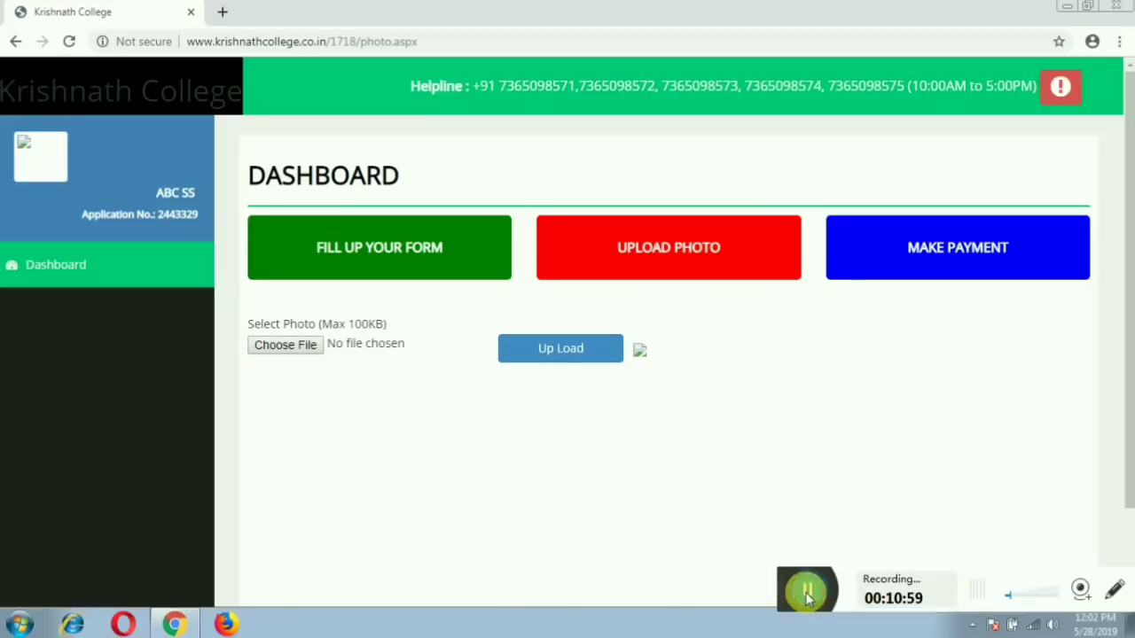
# Upload the WhatsApp image from the Desktop as the applicant's photo.
pyautogui.moveTo(807, 599); pyautogui.dragTo(718, 541)
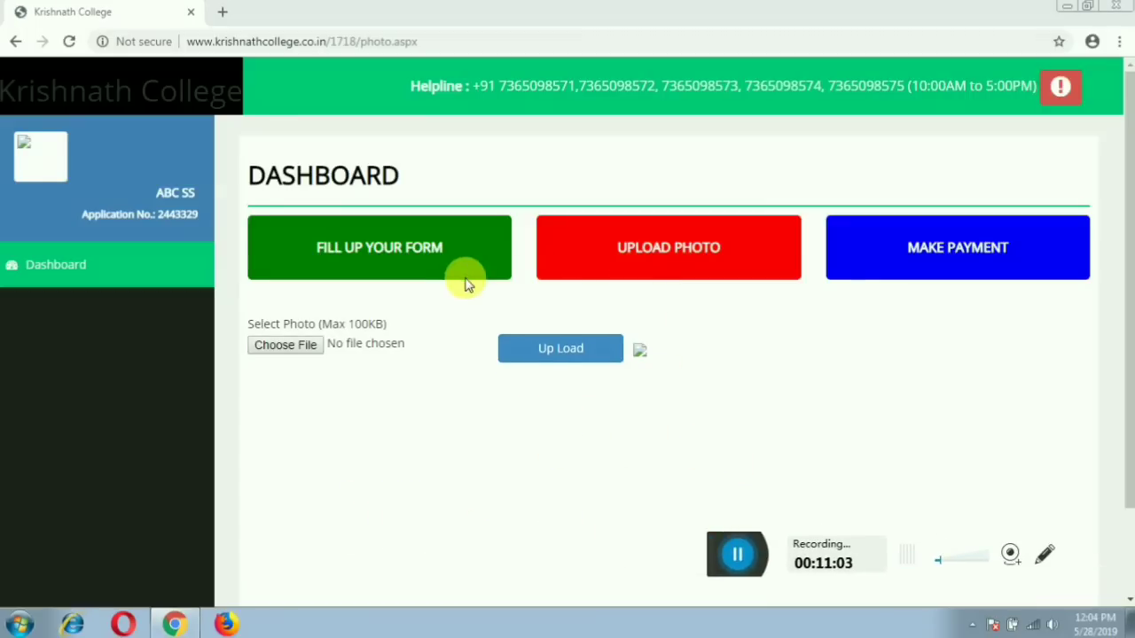
pyautogui.click(285, 358)
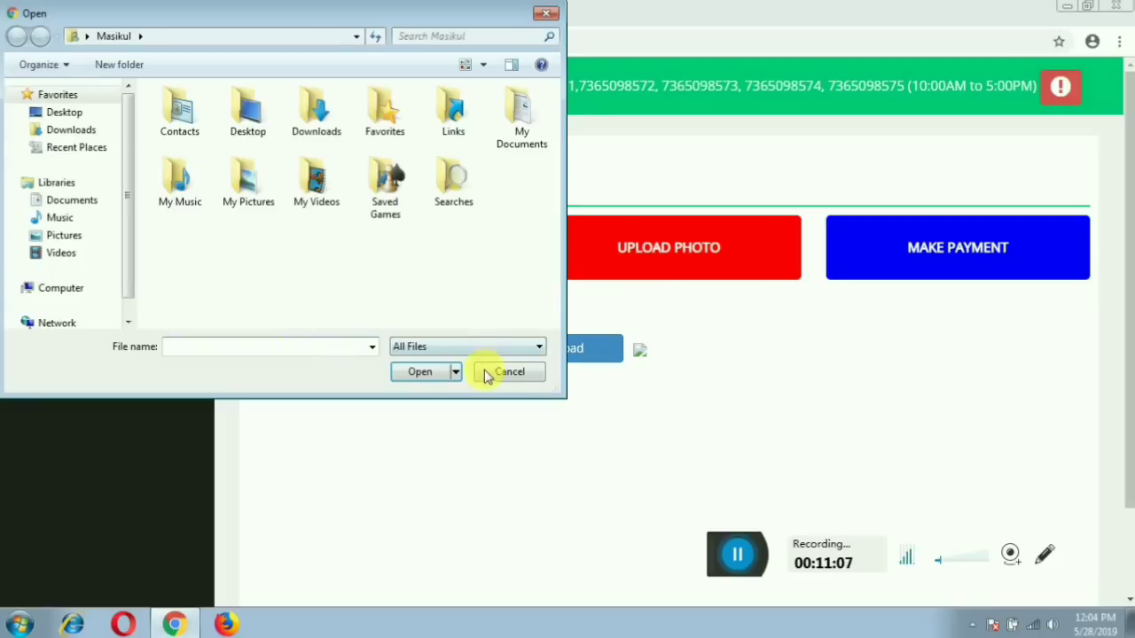
pyautogui.click(488, 376)
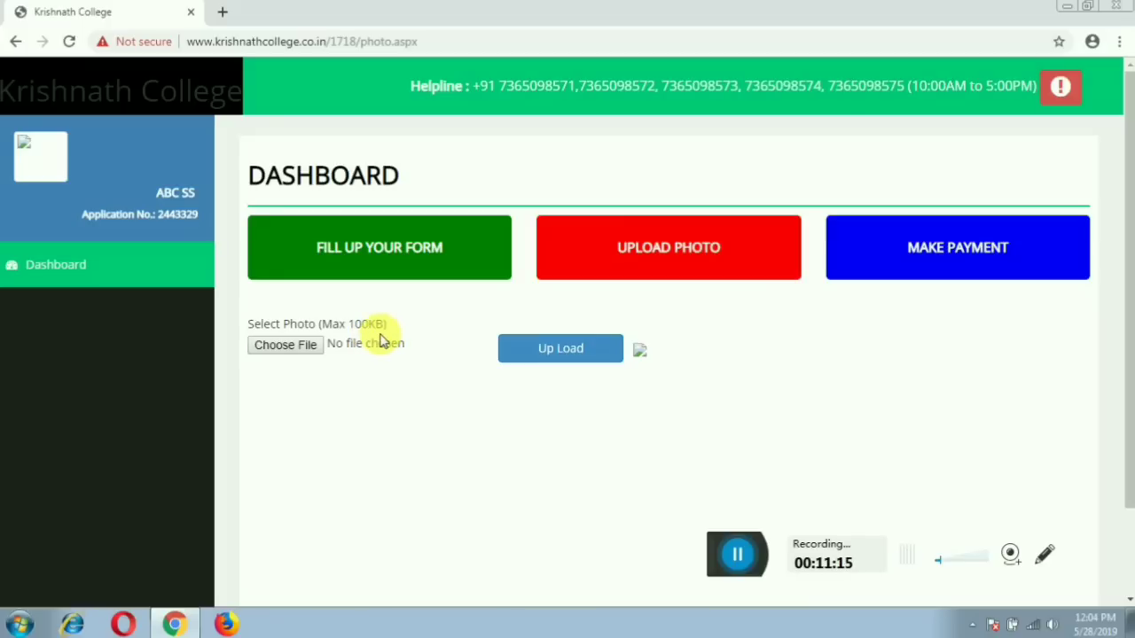
pyautogui.click(308, 347)
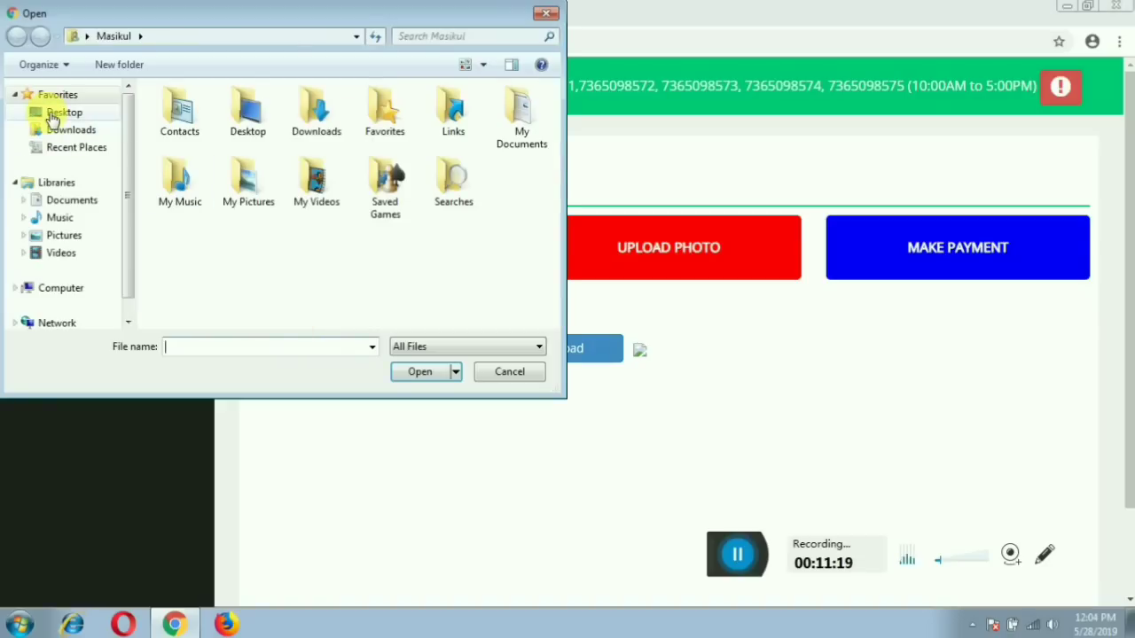
pyautogui.click(54, 120)
pyautogui.moveTo(552, 159); pyautogui.dragTo(561, 305)
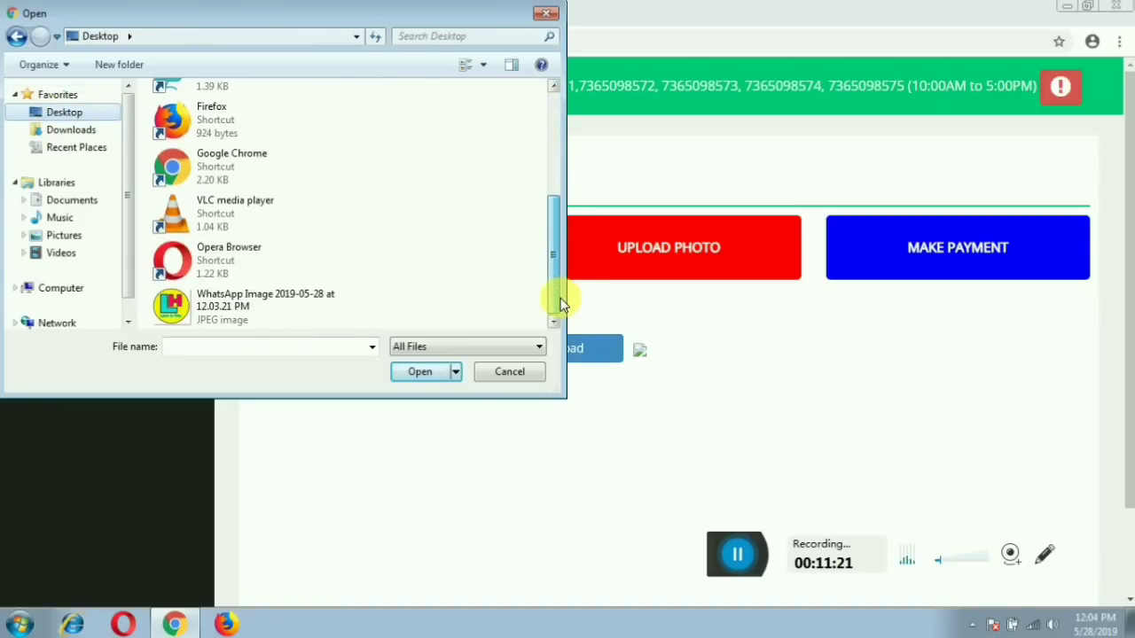
pyautogui.doubleClick(266, 319)
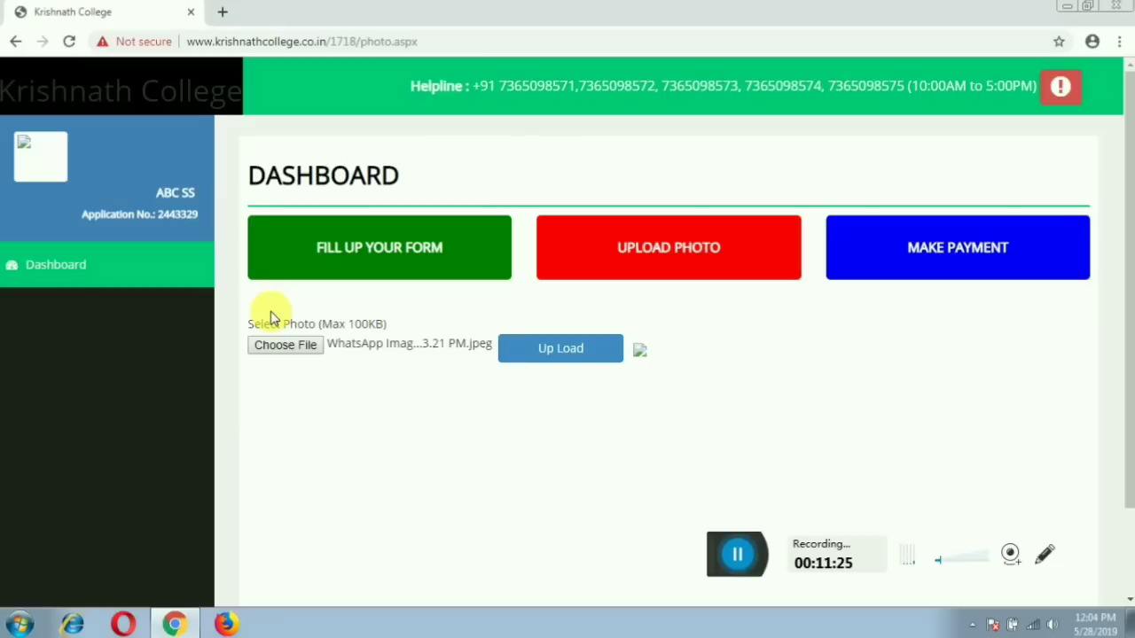
pyautogui.click(564, 356)
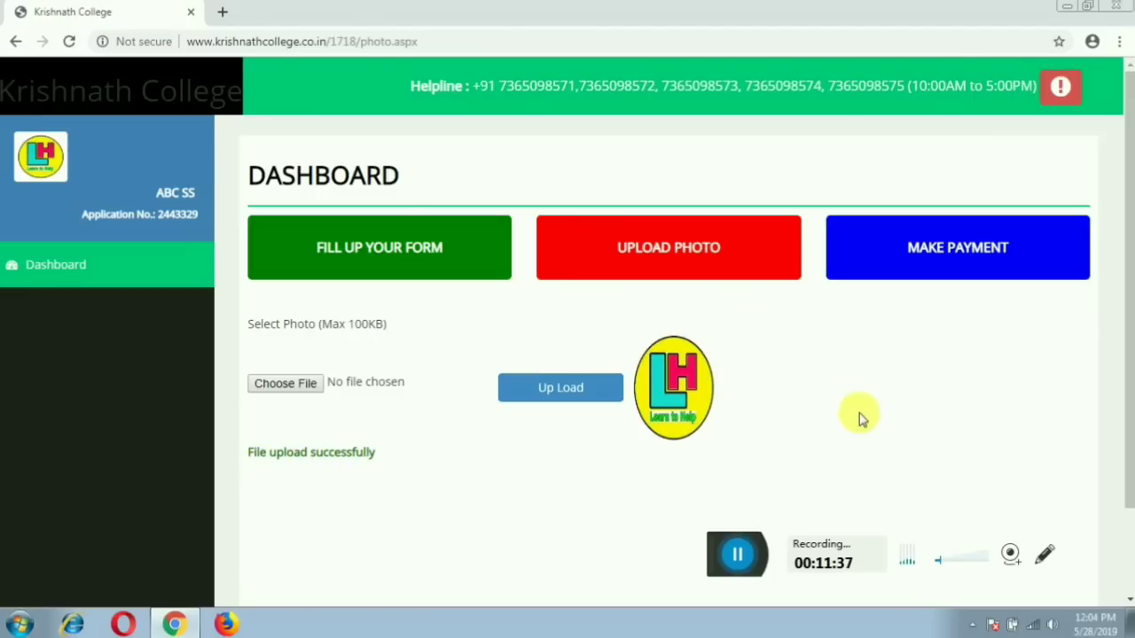
pyautogui.scroll(-2, 922, 411)
pyautogui.scroll(2, 923, 410)
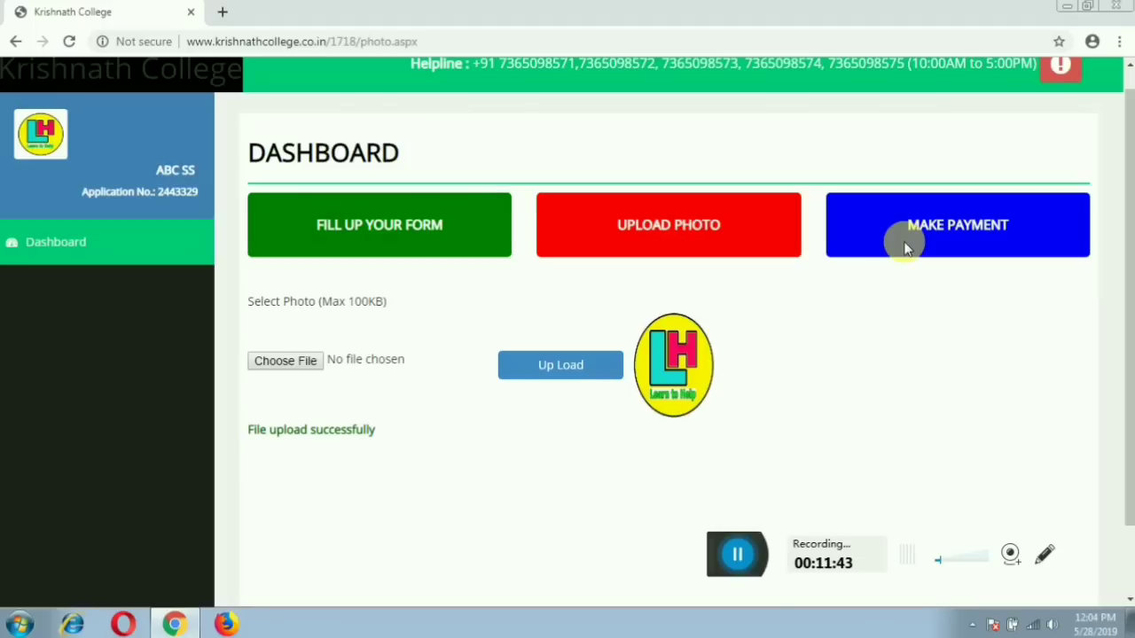
# On the payment page, select APPLICATION FEES as the course, giving an admission amount of 170.
pyautogui.click(929, 227)
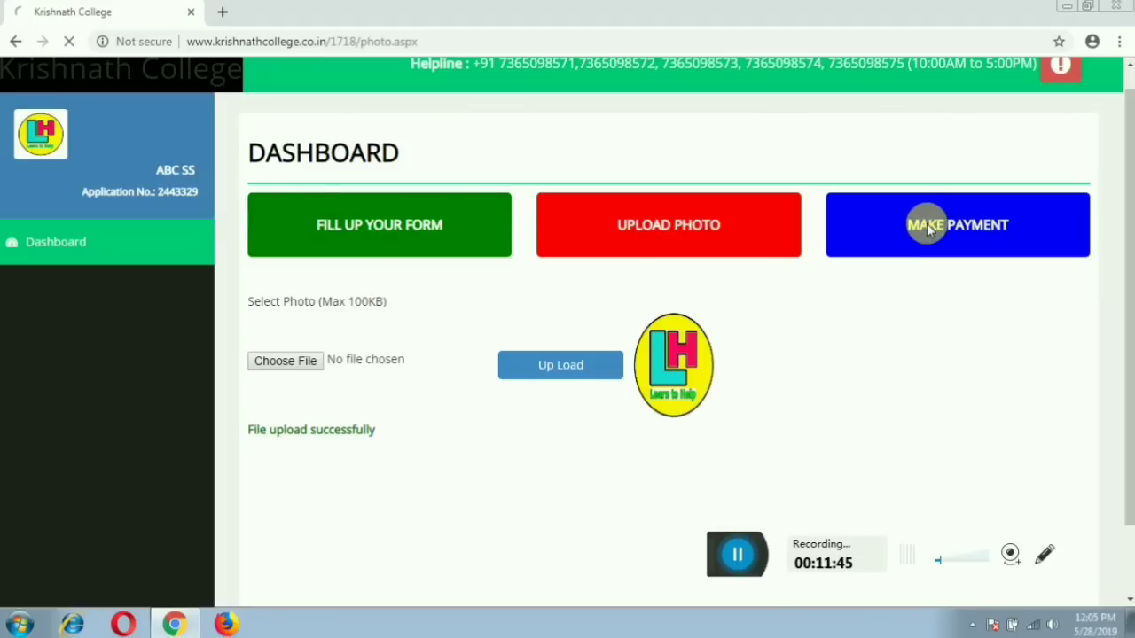
pyautogui.scroll(-1, 922, 359)
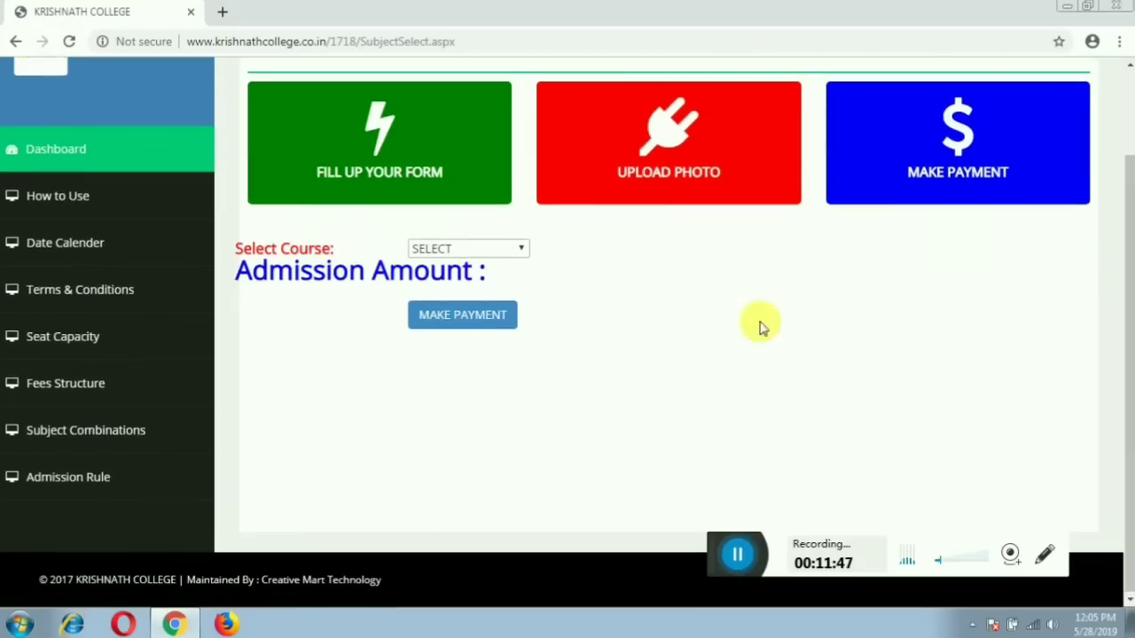
pyautogui.click(484, 249)
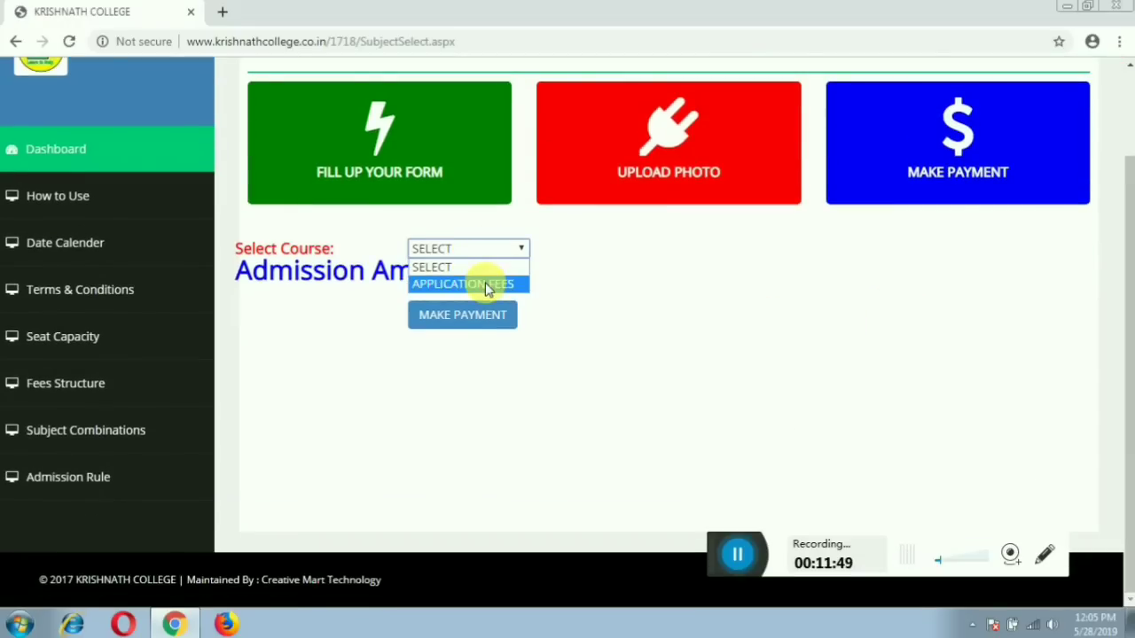
pyautogui.click(486, 285)
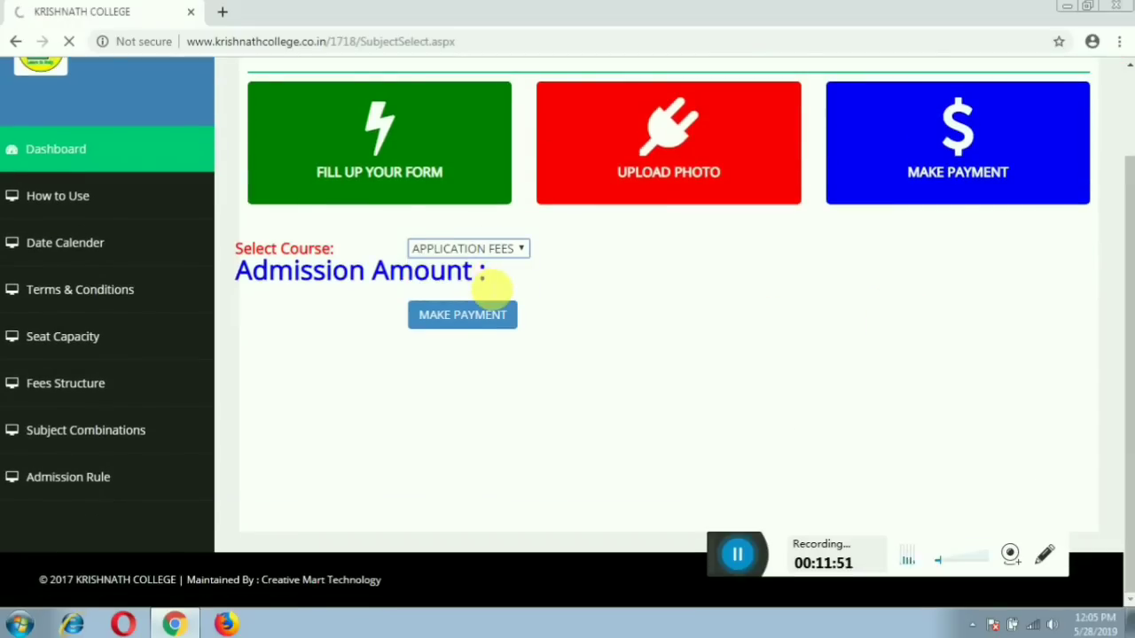
pyautogui.scroll(-1, 304, 367)
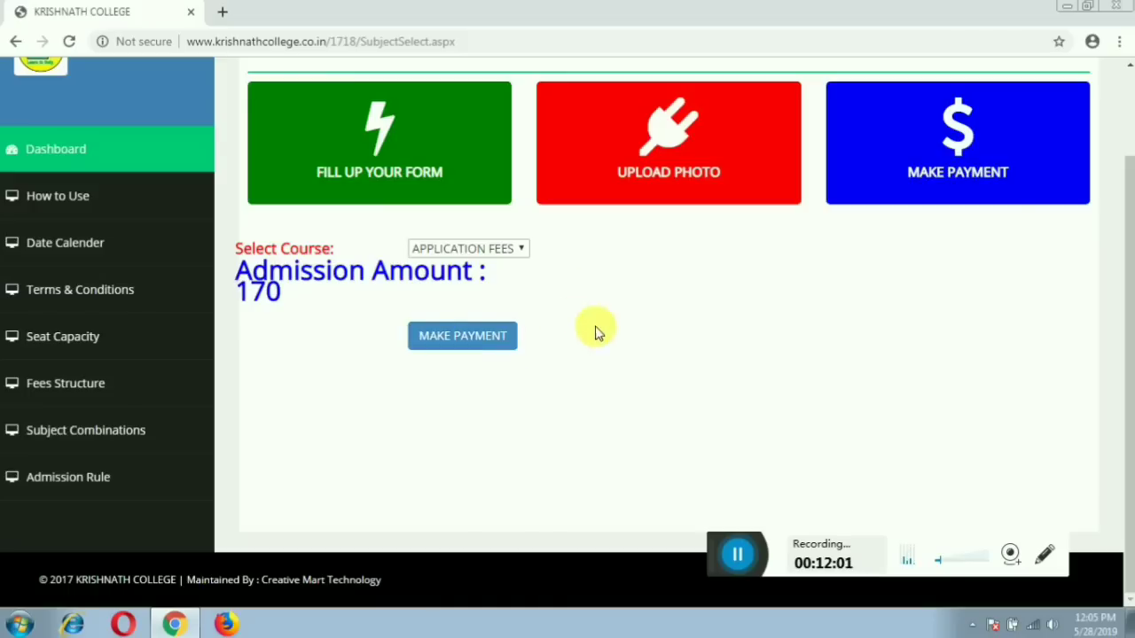
# Scroll through the 2019-2020 1st year application form down to the Print button.
pyautogui.click(74, 158)
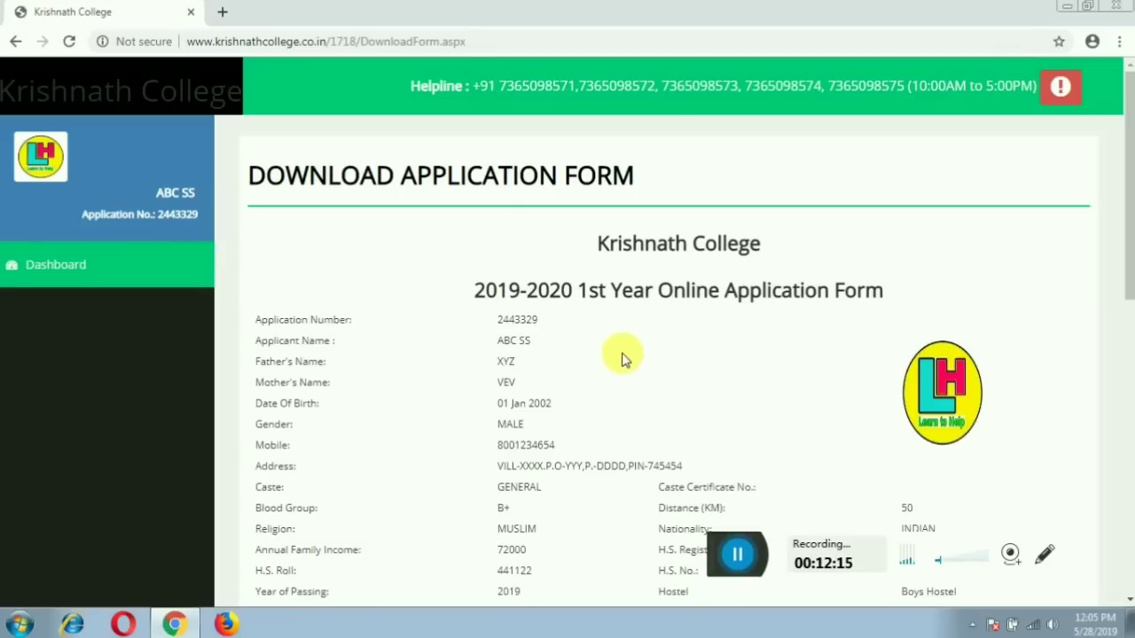
pyautogui.scroll(-2, 630, 377)
pyautogui.scroll(-2, 629, 377)
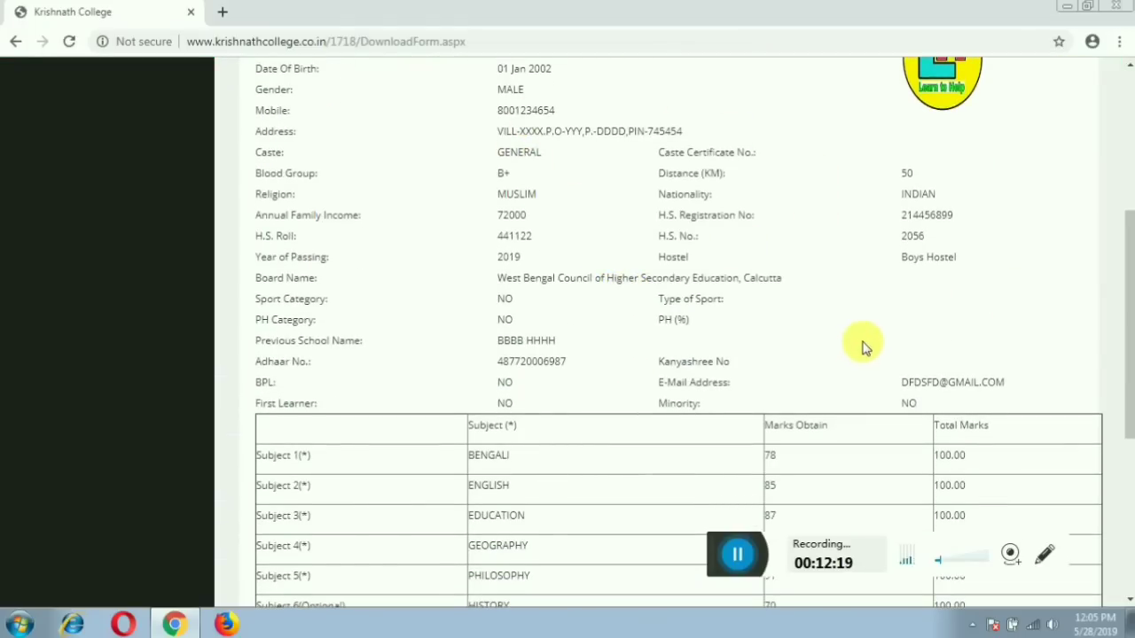
pyautogui.scroll(-3, 863, 348)
pyautogui.scroll(-2, 863, 355)
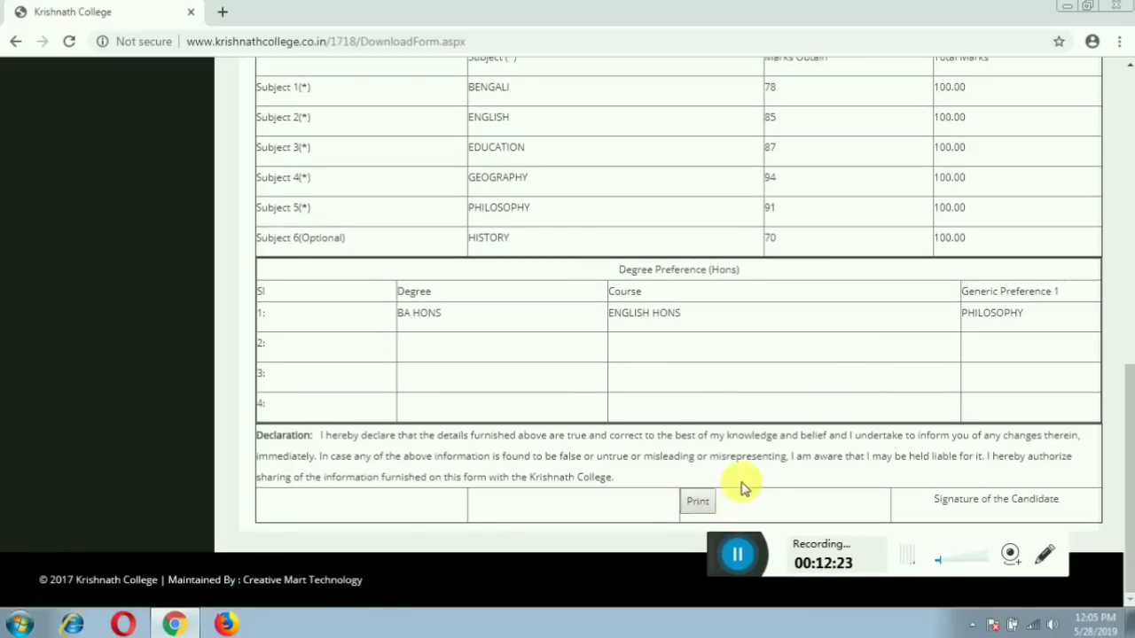
pyautogui.scroll(7, 740, 487)
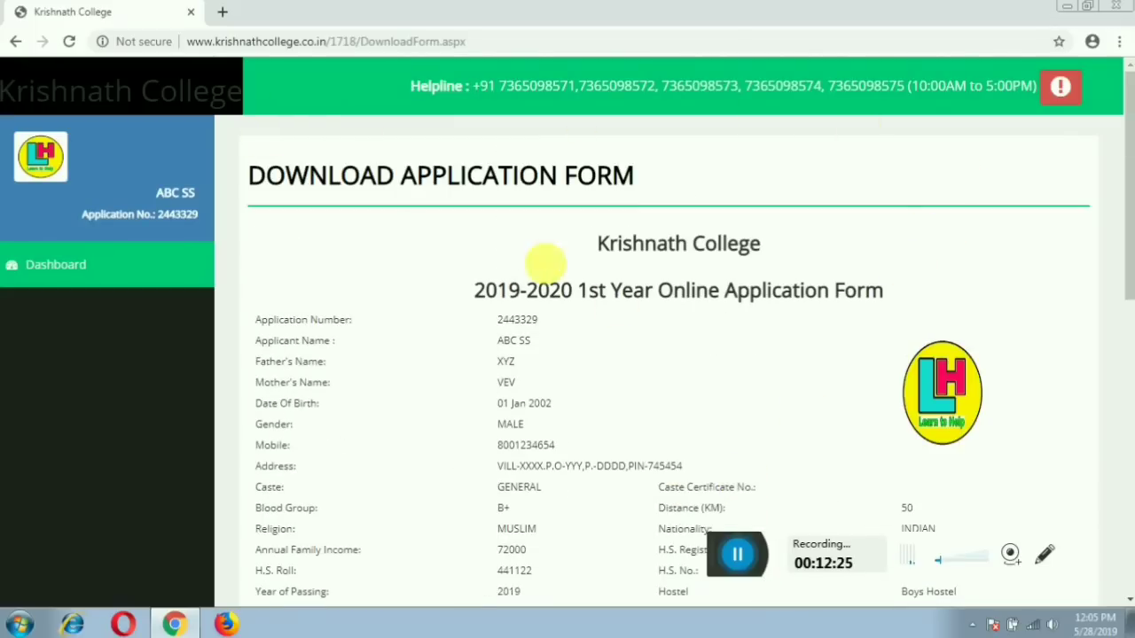
# Go back to the dashboard, briefly revisiting the payment page on the way.
pyautogui.click(101, 264)
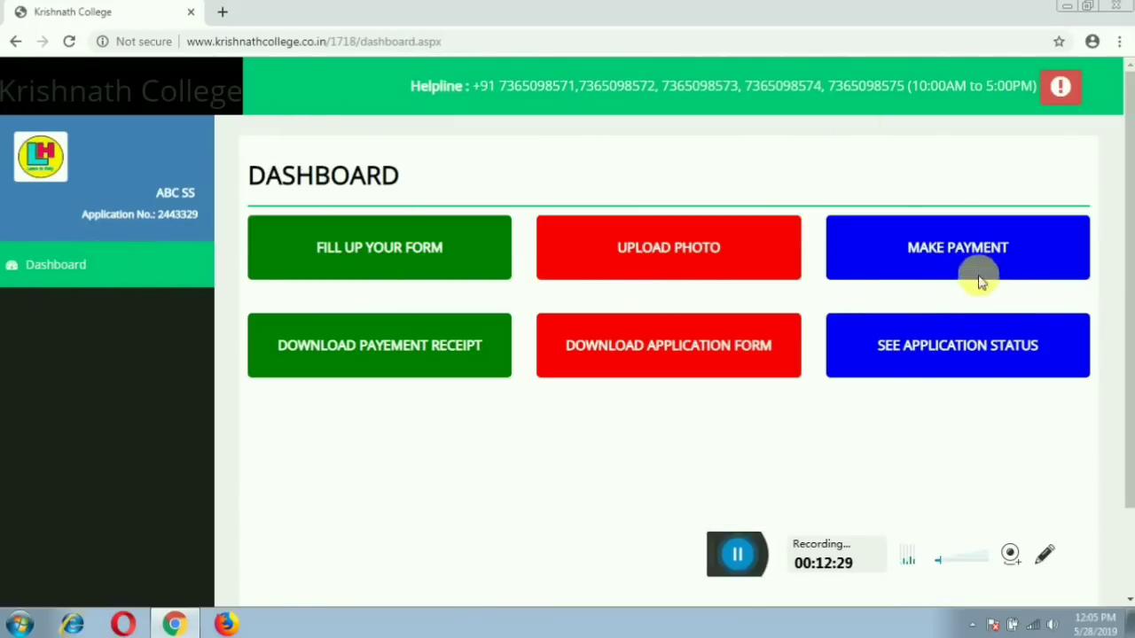
pyautogui.click(966, 254)
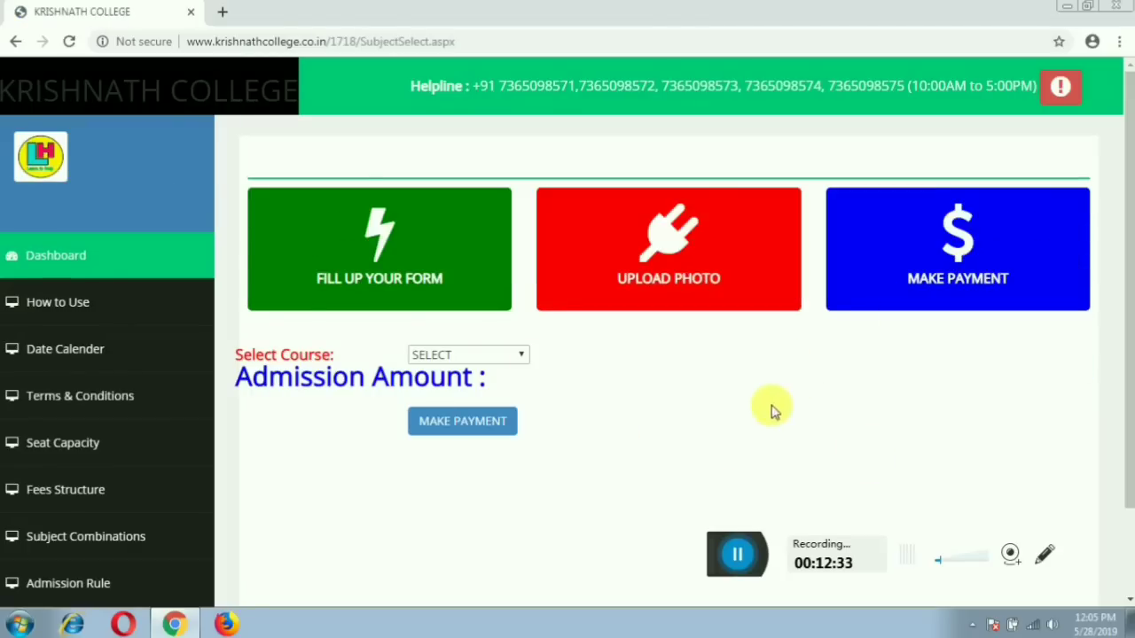
pyautogui.click(120, 261)
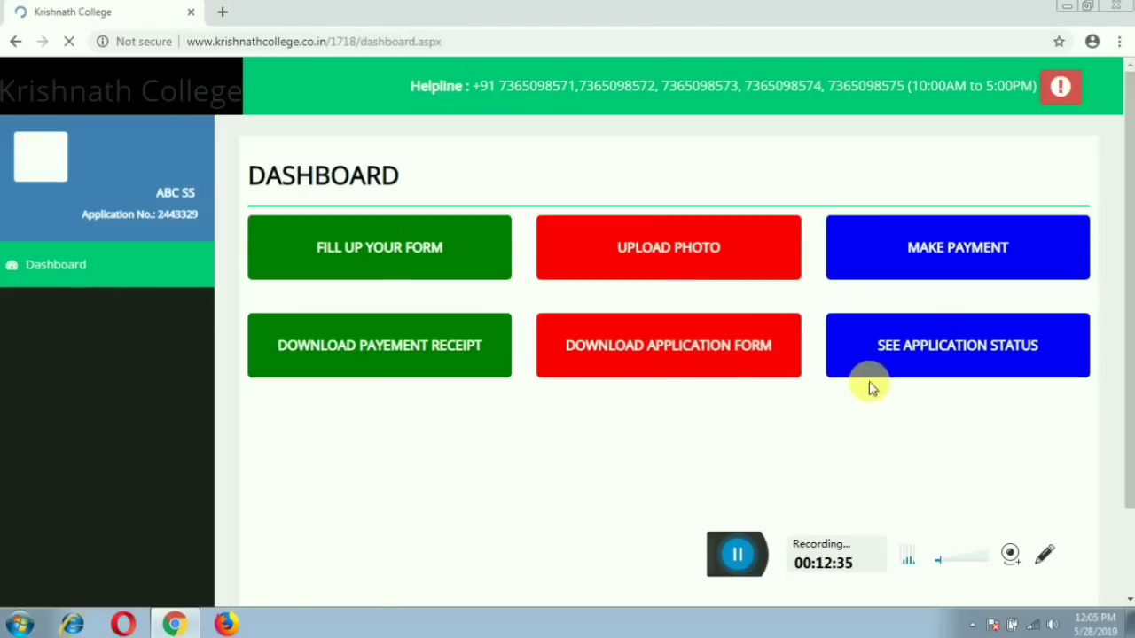